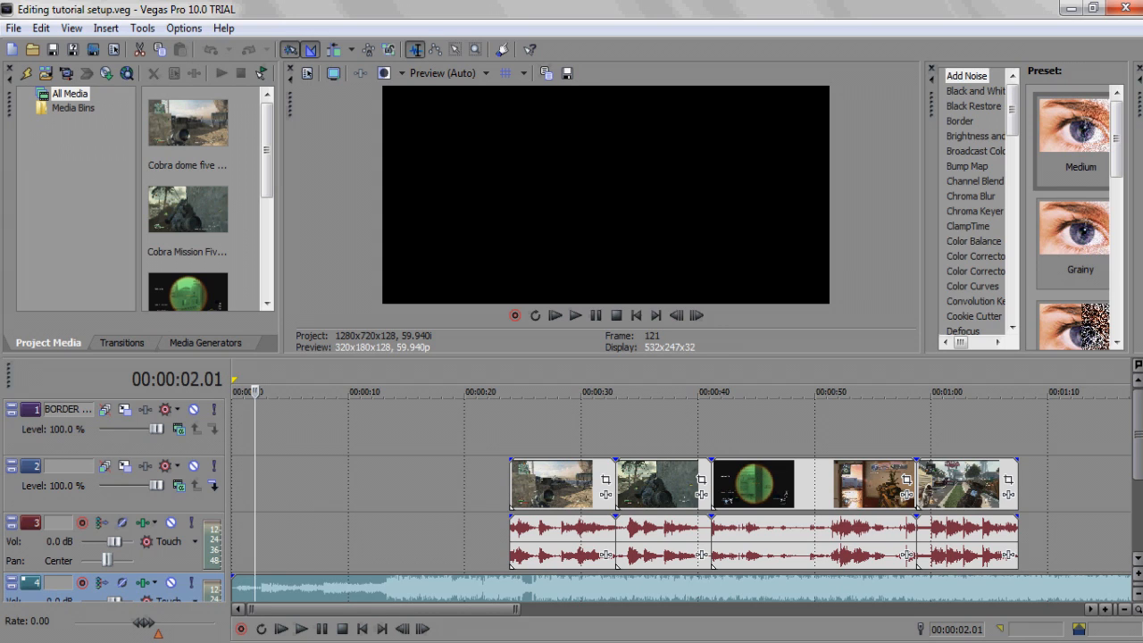
# Step: Move the first gameplay clip on track 2 earlier so it starts at about 17 seconds, leaving a gap before the second clip
pyautogui.click(239, 392)
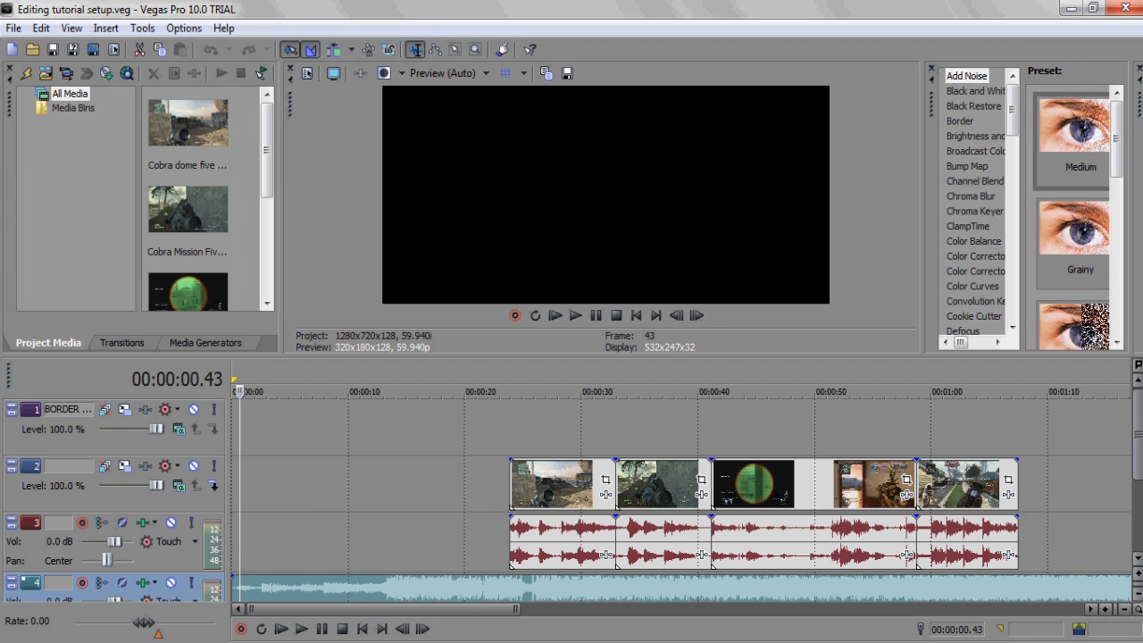
pyautogui.click(233, 392)
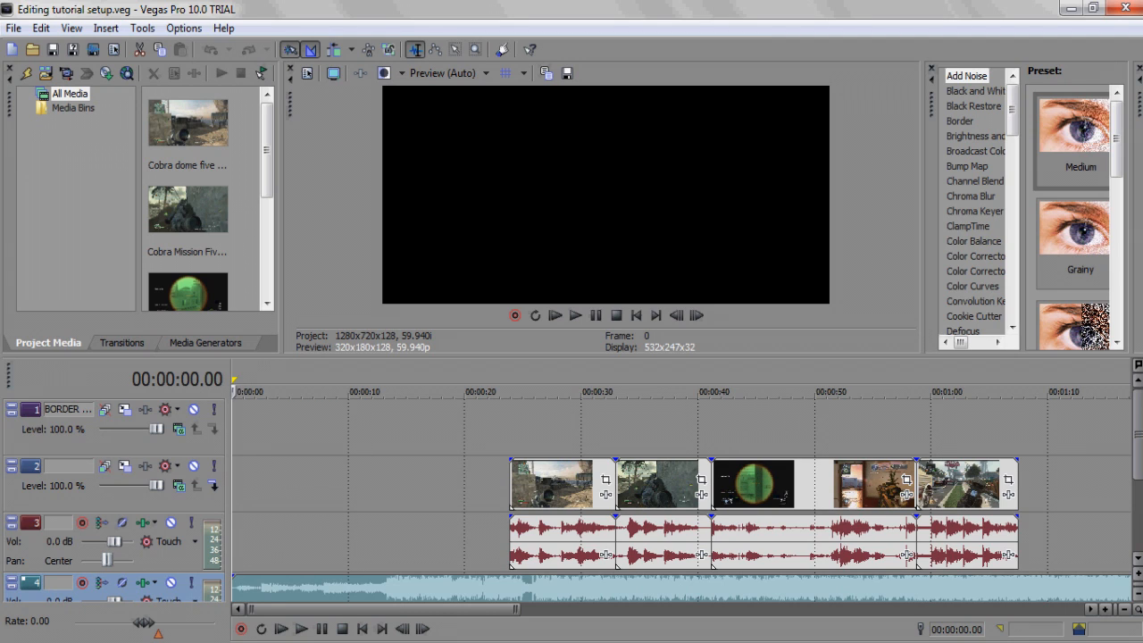
pyautogui.click(551, 486)
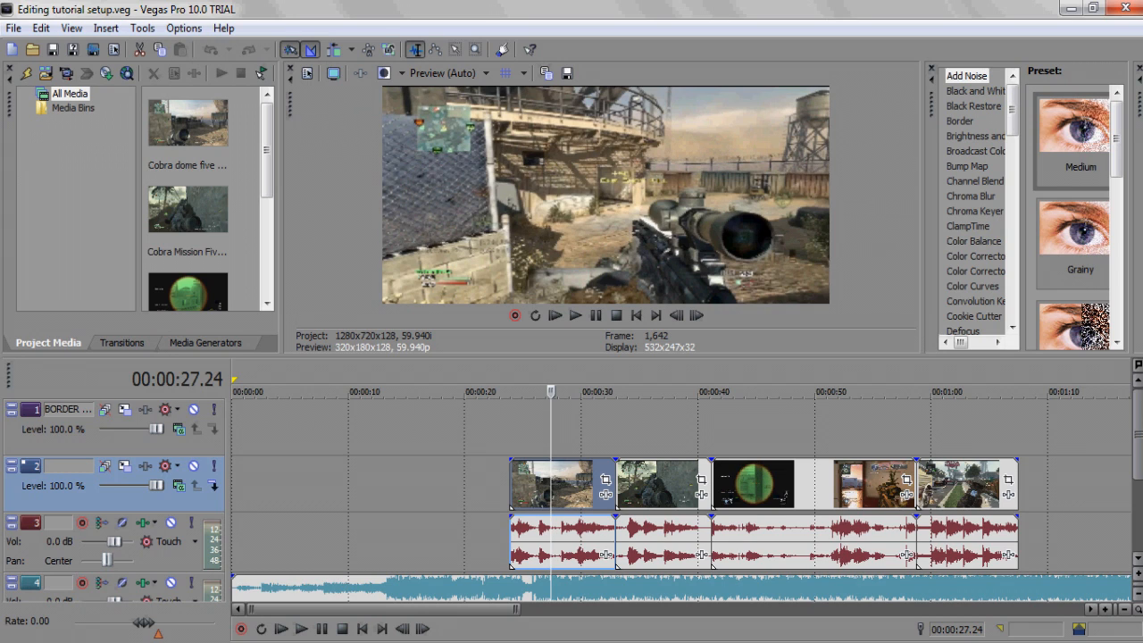
pyautogui.moveTo(570, 485); pyautogui.dragTo(489, 485)
pyautogui.click(488, 485)
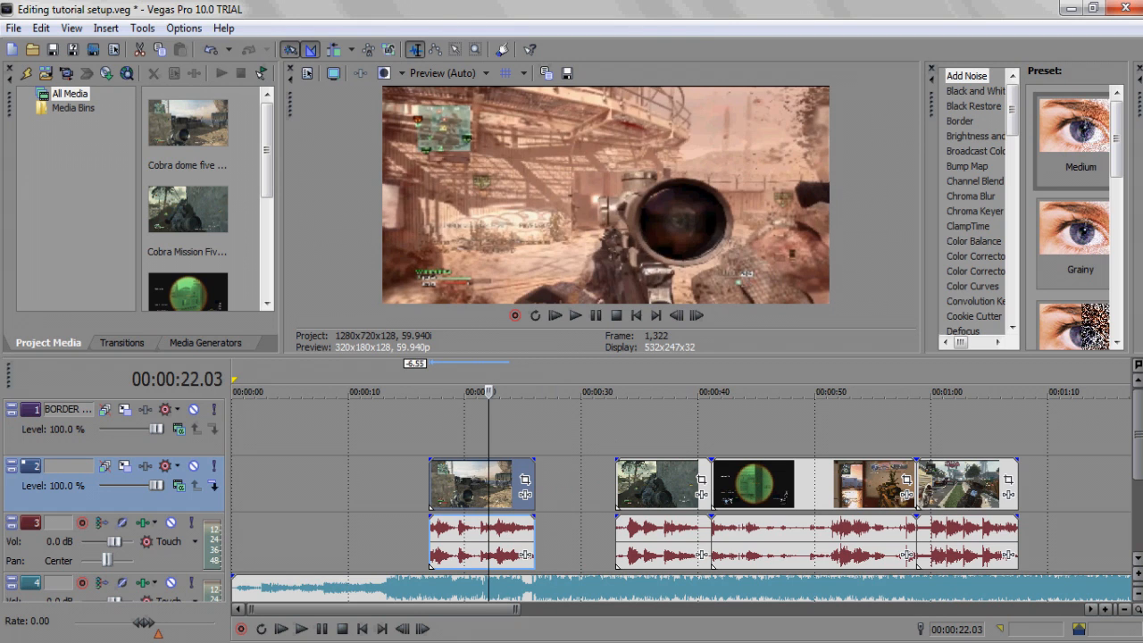
# Step: Turn on Reduce interlace flicker and Maintain aspect ratio, and disable resampling in the first gameplay clip's properties
pyautogui.rightClick(503, 481)
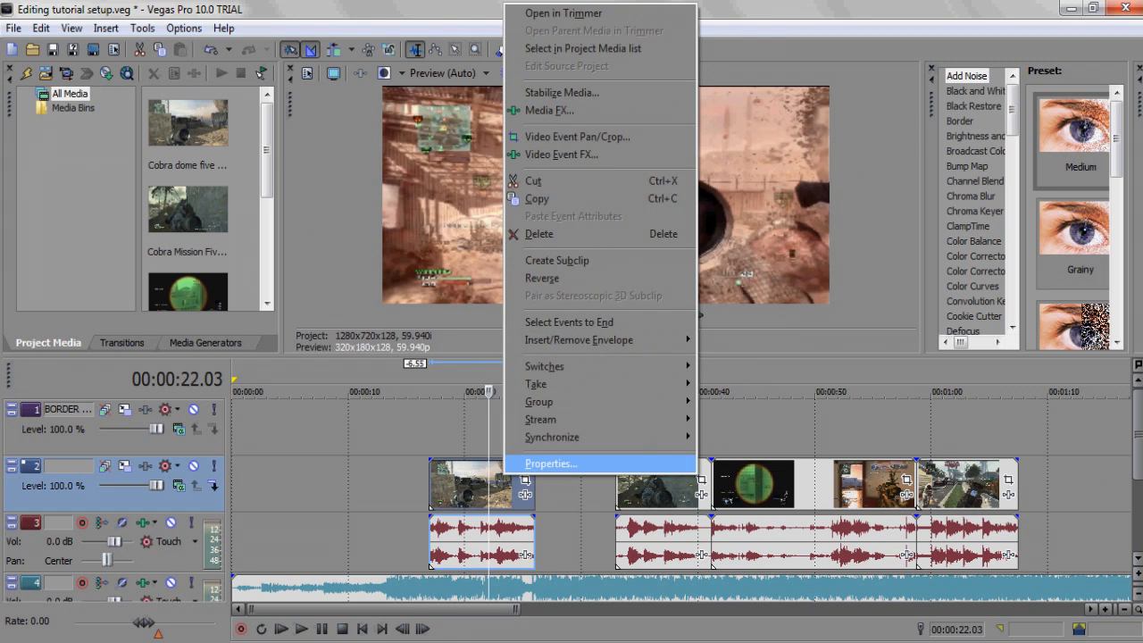
pyautogui.click(551, 464)
pyautogui.click(449, 244)
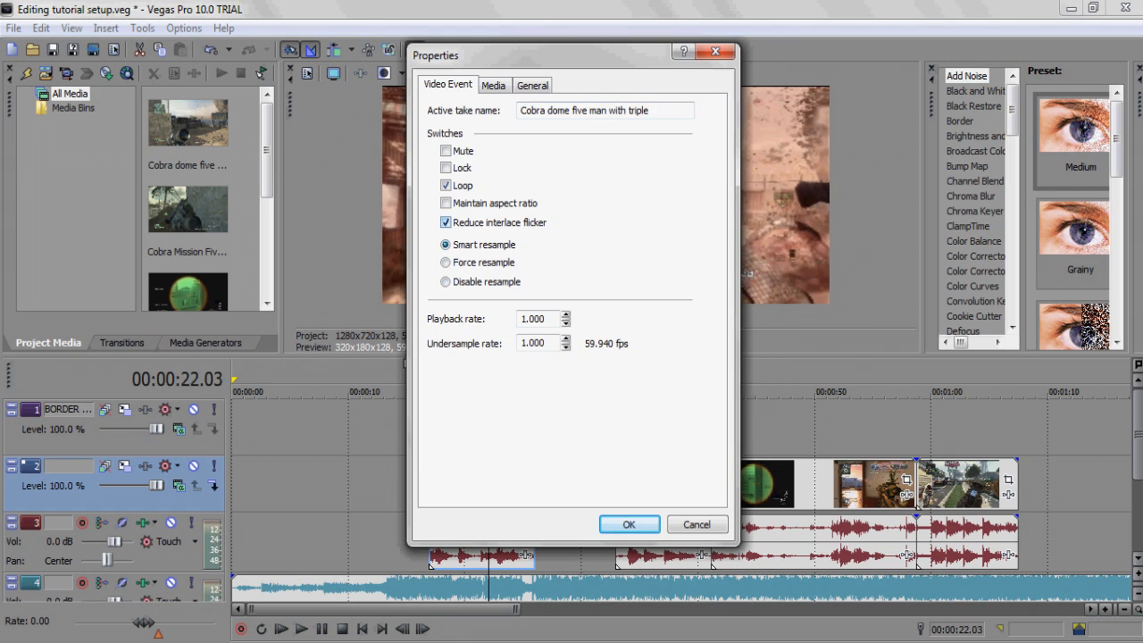
pyautogui.click(629, 524)
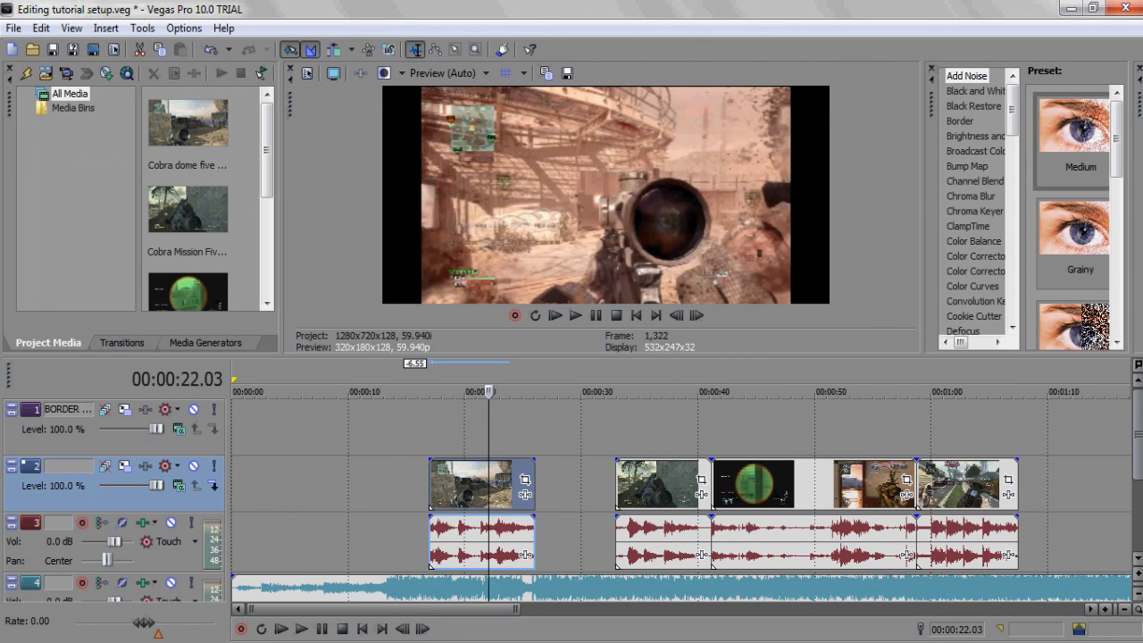
pyautogui.click(13, 28)
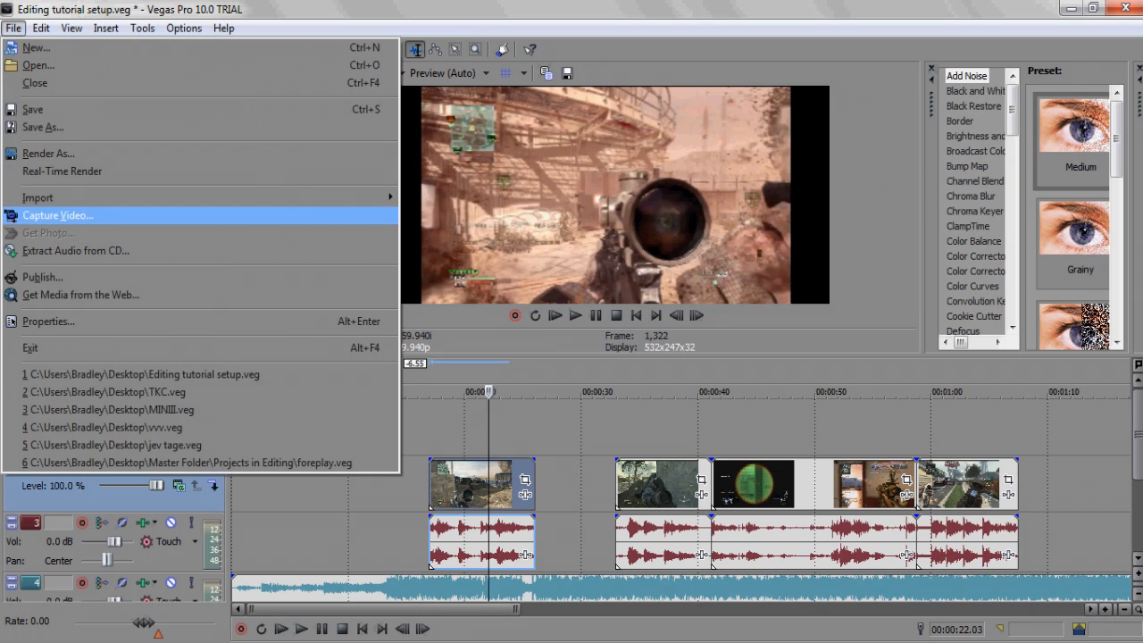
pyautogui.moveTo(89, 198)
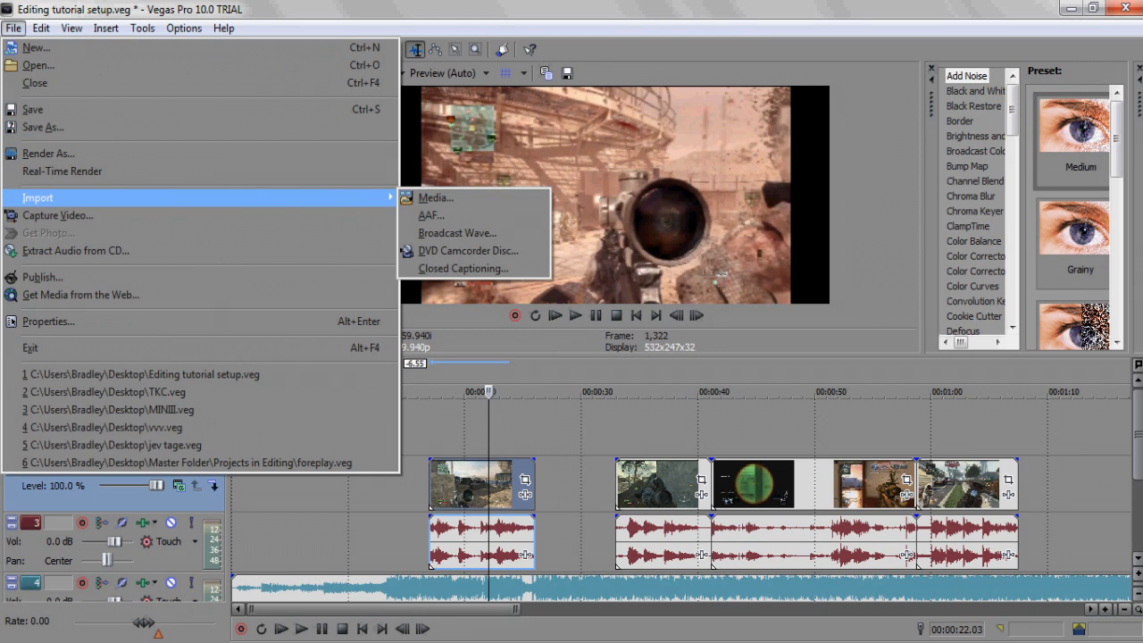
pyautogui.press('Escape')
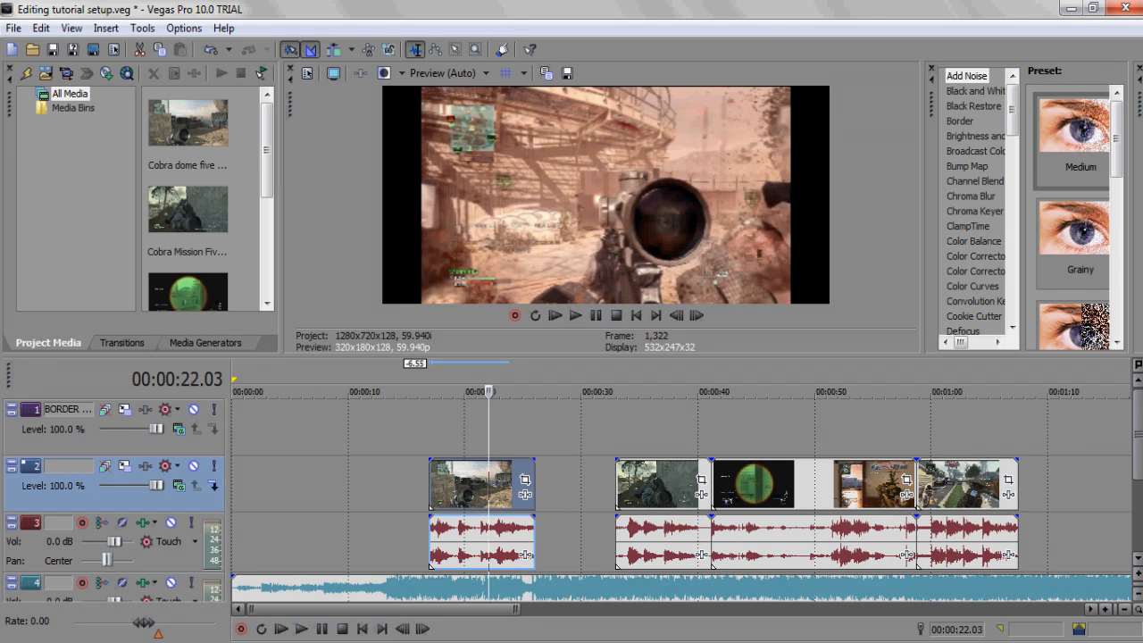
# Step: Turn off Maintain aspect ratio in the first gameplay clip's properties
pyautogui.rightClick(486, 473)
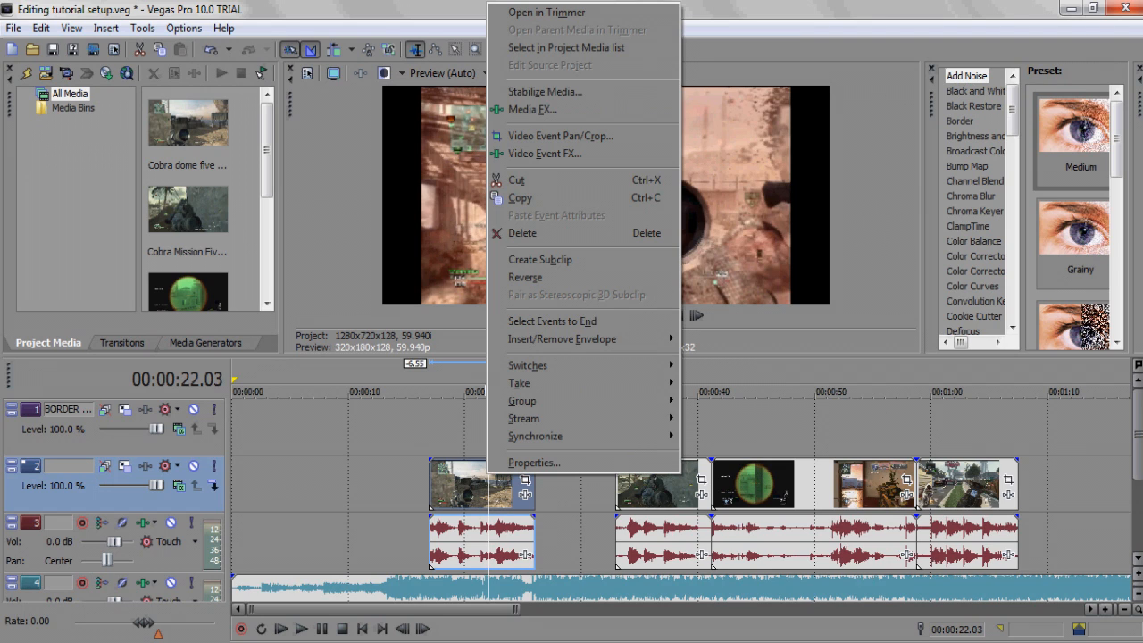
pyautogui.click(534, 463)
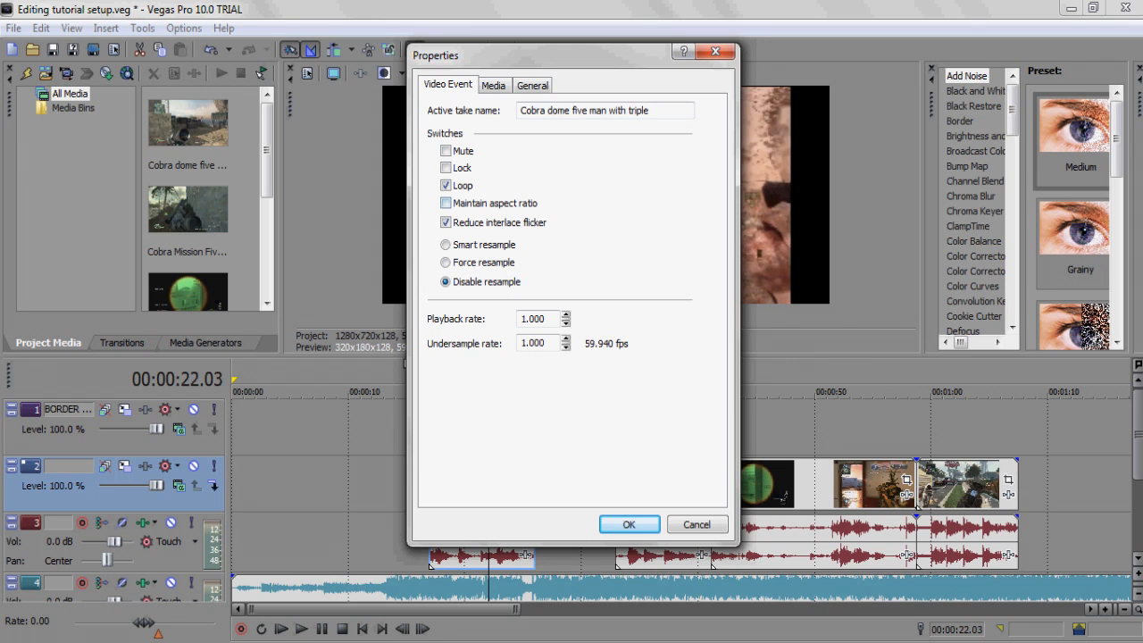
pyautogui.click(629, 524)
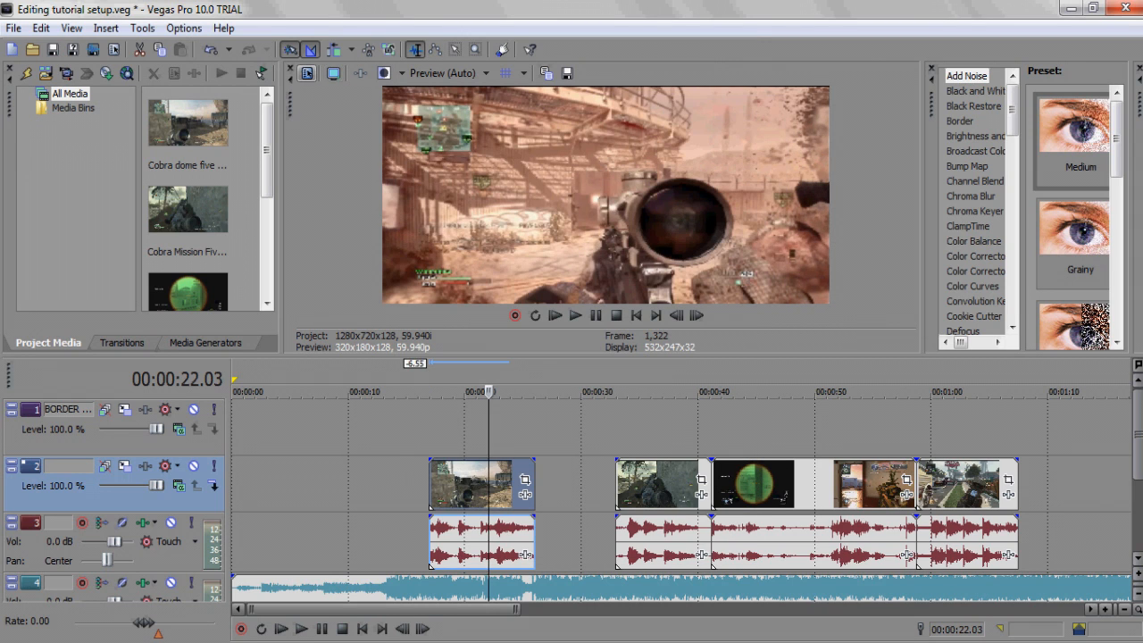
# Step: Review the project's video, audio, ruler, summary and audio CD properties without changing them
pyautogui.click(307, 73)
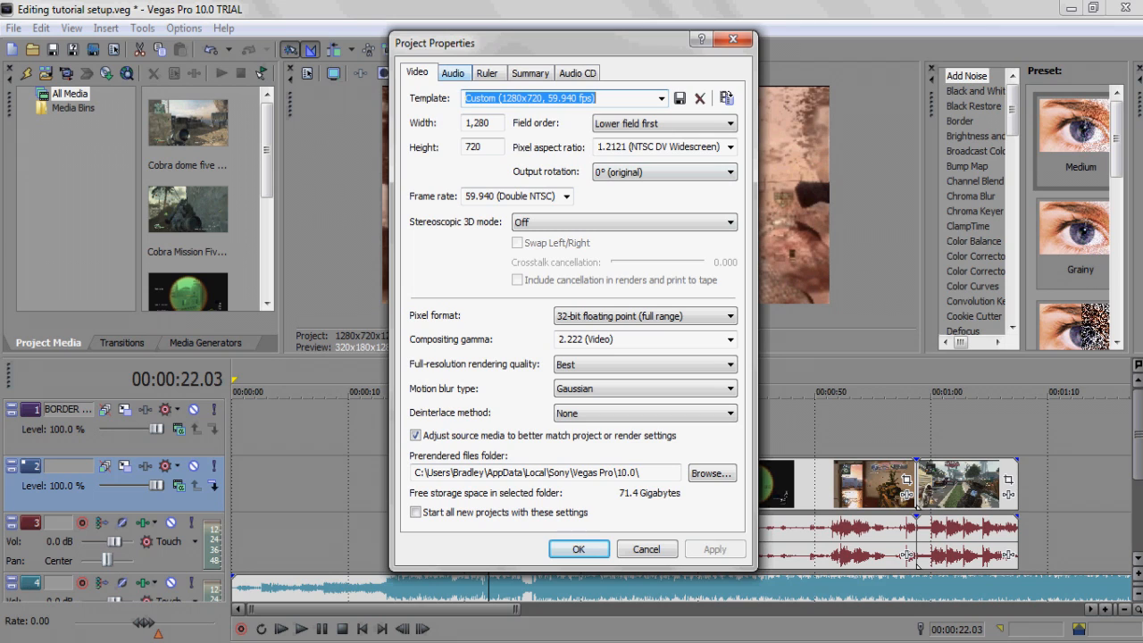
pyautogui.click(453, 74)
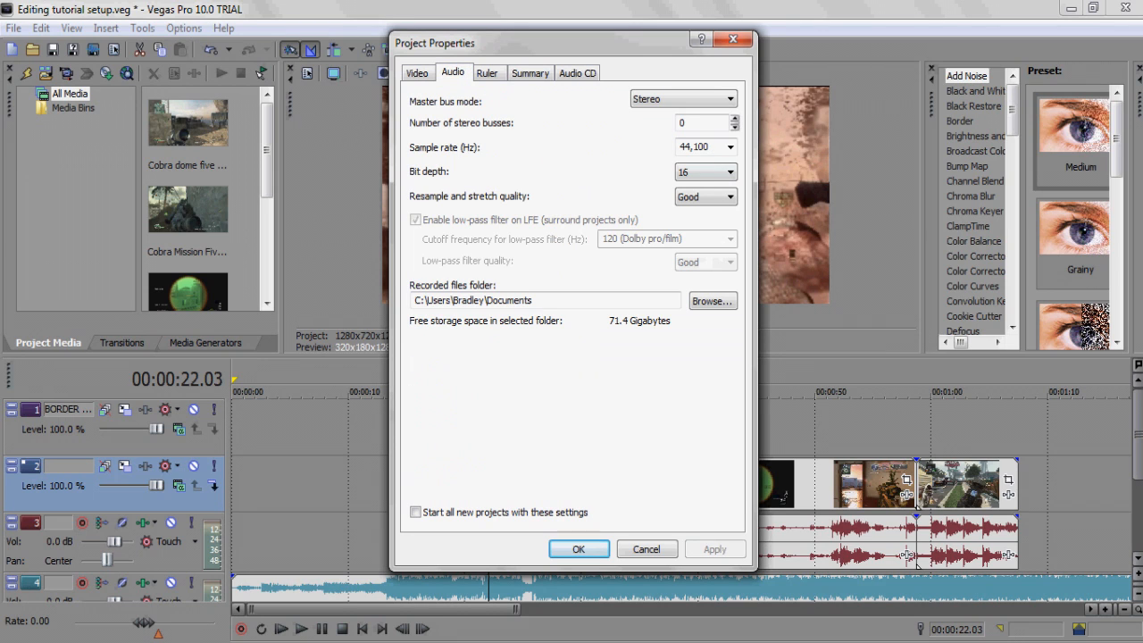
pyautogui.click(487, 74)
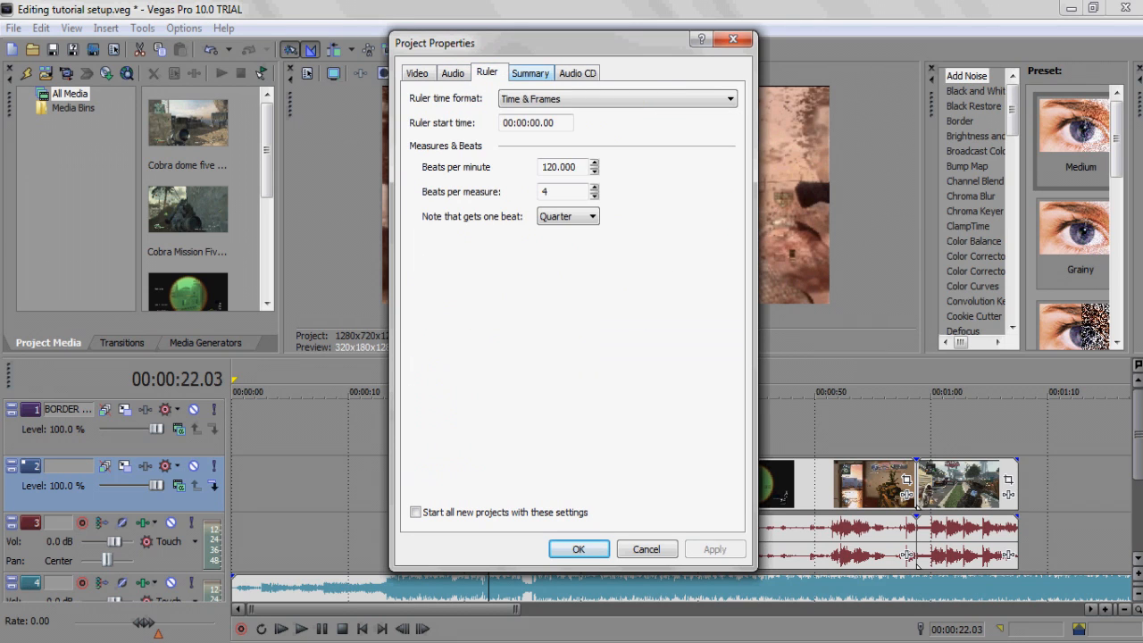
pyautogui.click(530, 73)
pyautogui.click(578, 73)
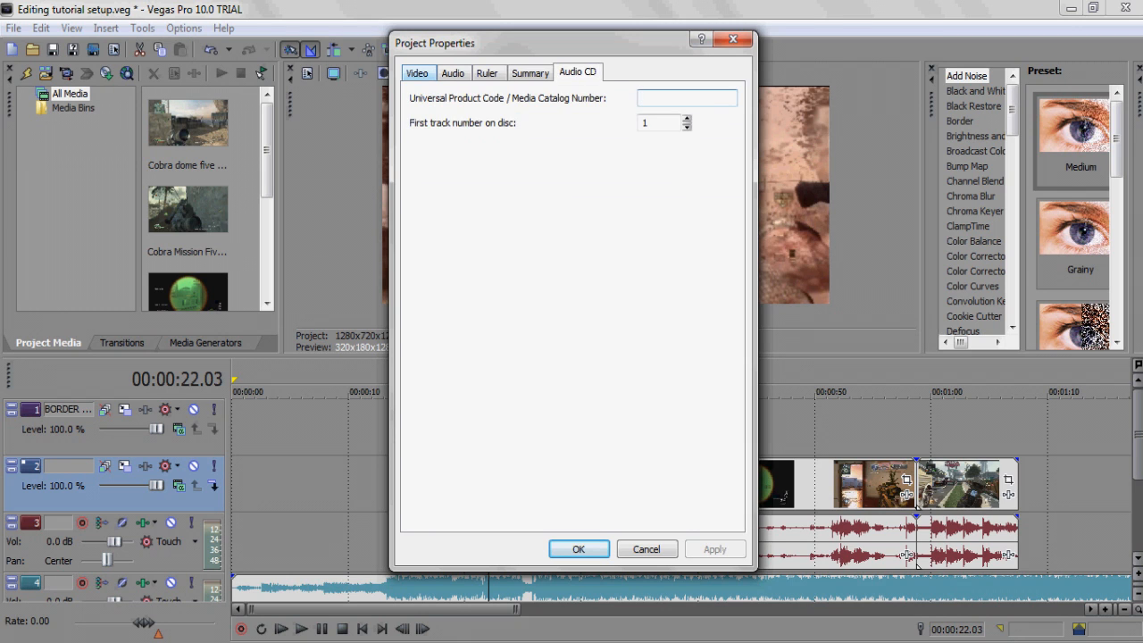
pyautogui.click(418, 74)
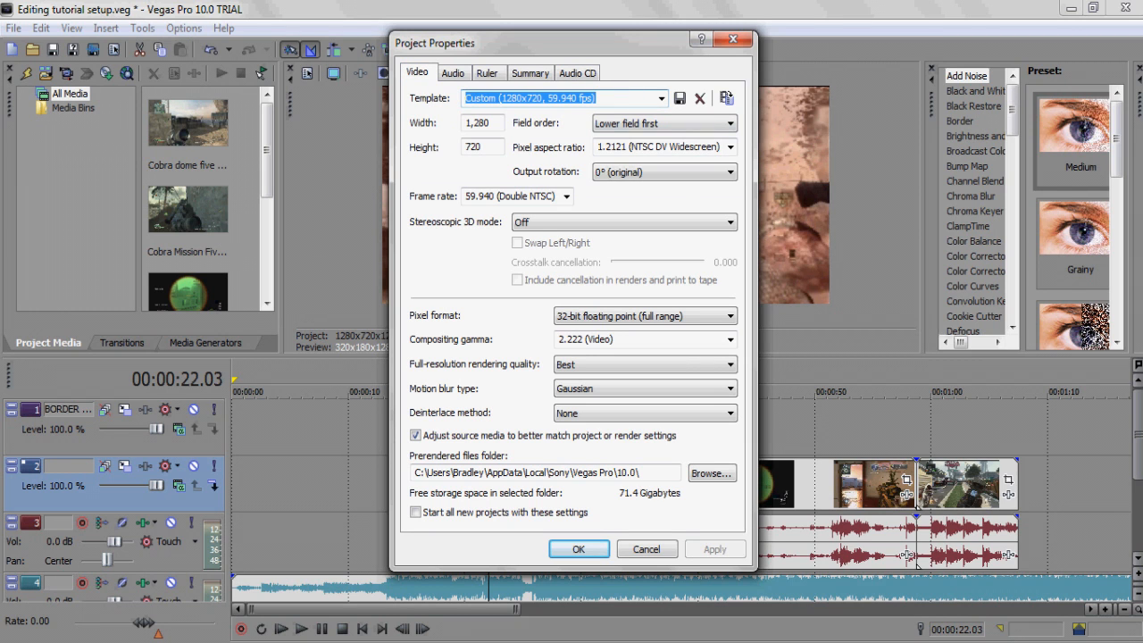
pyautogui.click(732, 39)
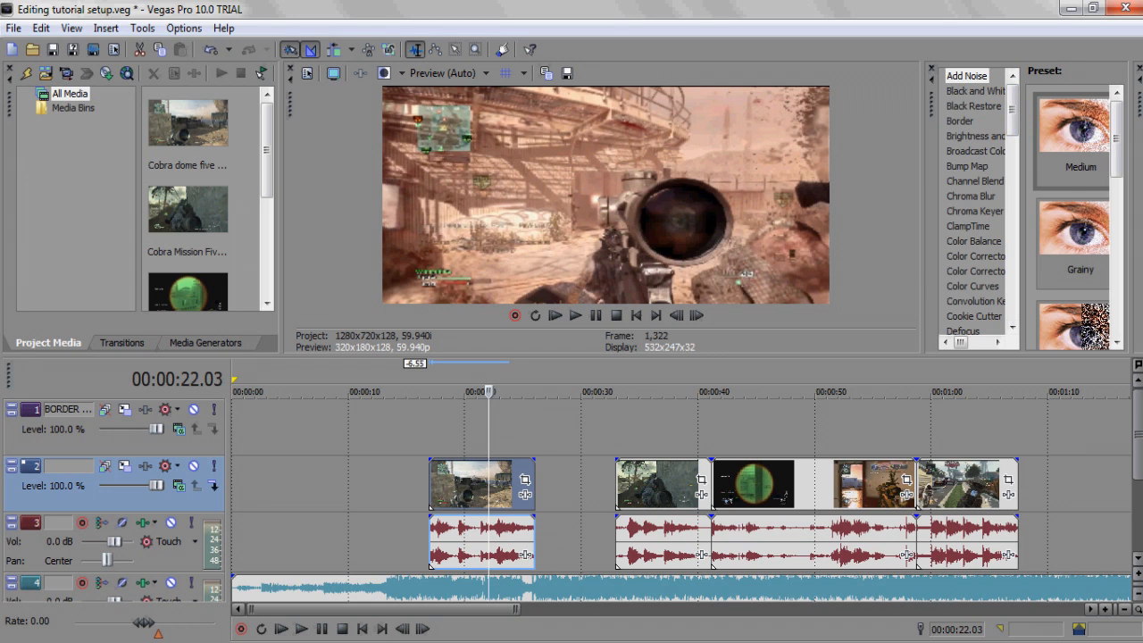
# Step: Move the first gameplay clip about 10 seconds earlier and briefly play the timeline from about 00:00:11.15
pyautogui.moveTo(482, 484); pyautogui.dragTo(362, 484)
pyautogui.click(438, 541)
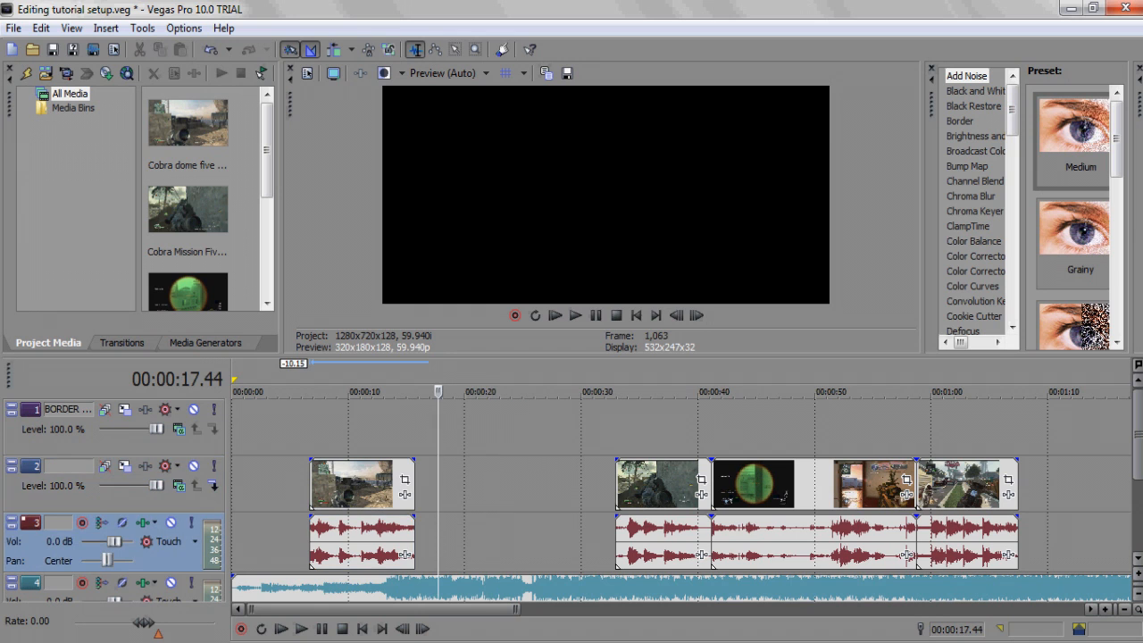
pyautogui.click(363, 588)
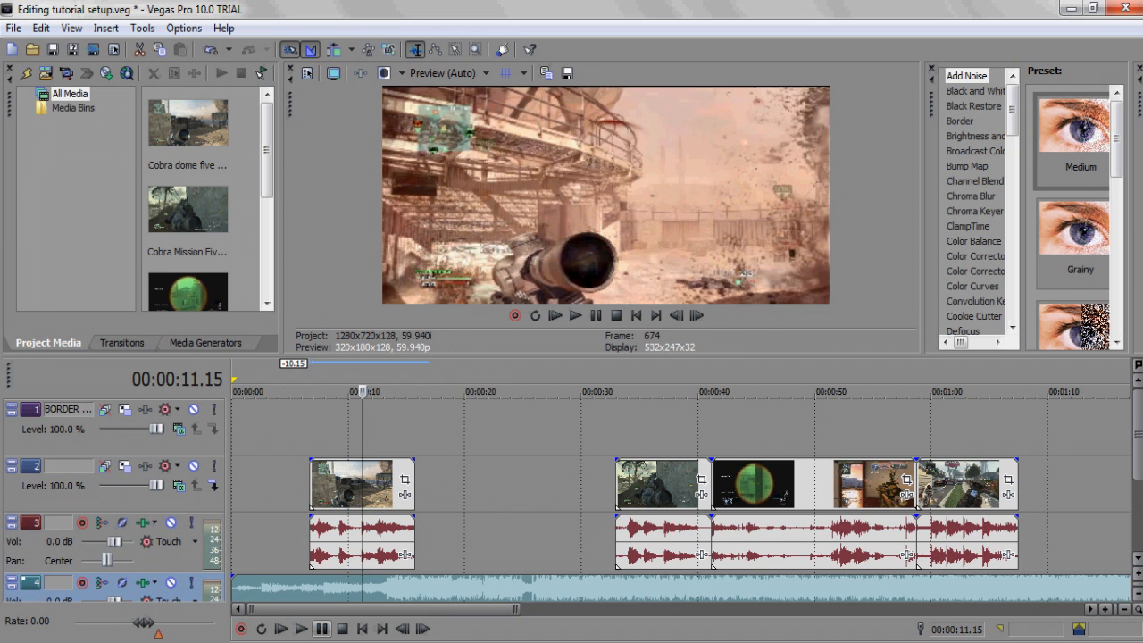
pyautogui.click(301, 629)
pyautogui.click(322, 629)
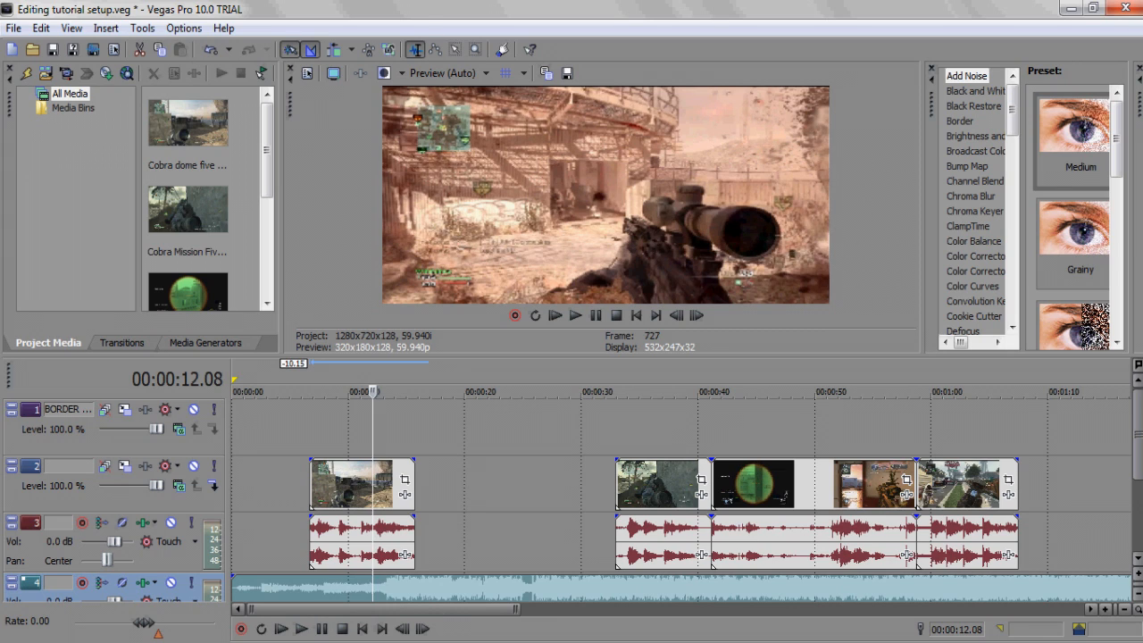
# Step: Play the music from about 00:00:01.26 and place 13 markers on its beats between about 14 and 24 seconds
pyautogui.click(248, 588)
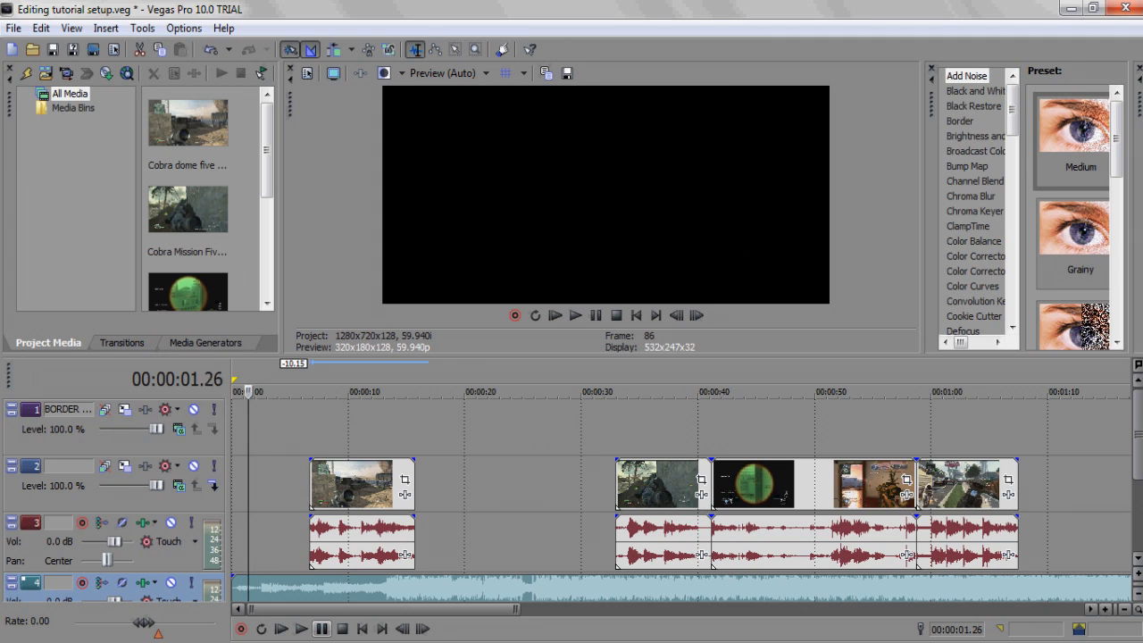
pyautogui.click(322, 629)
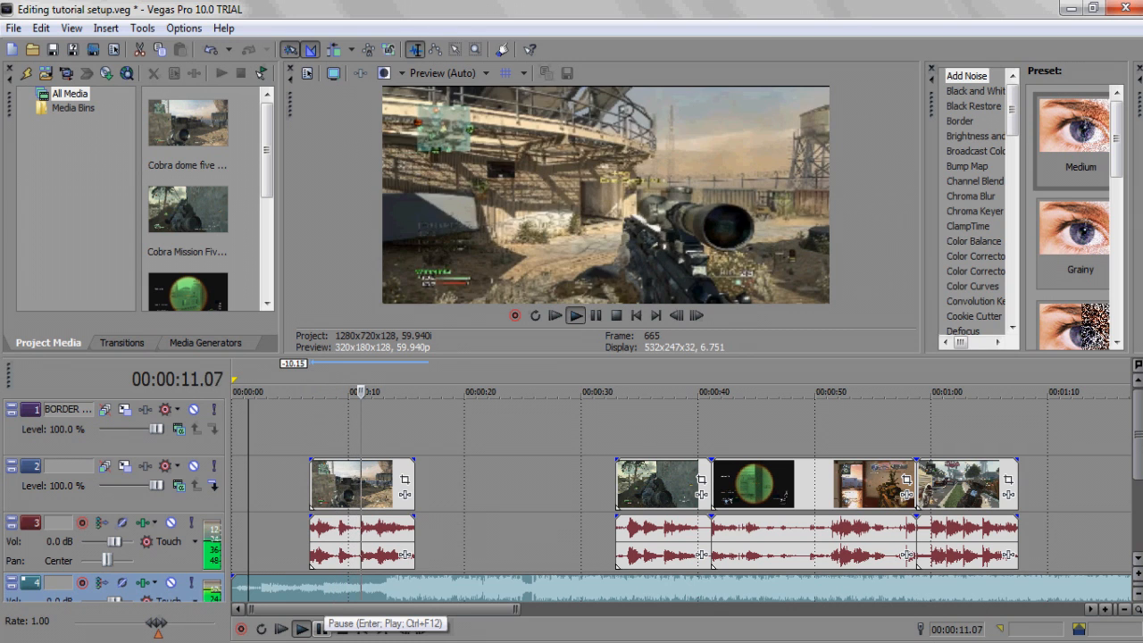
pyautogui.press('m')
pyautogui.press('m')
pyautogui.press('m')
pyautogui.press('m')
pyautogui.press('m')
pyautogui.press('m')
pyautogui.press('m')
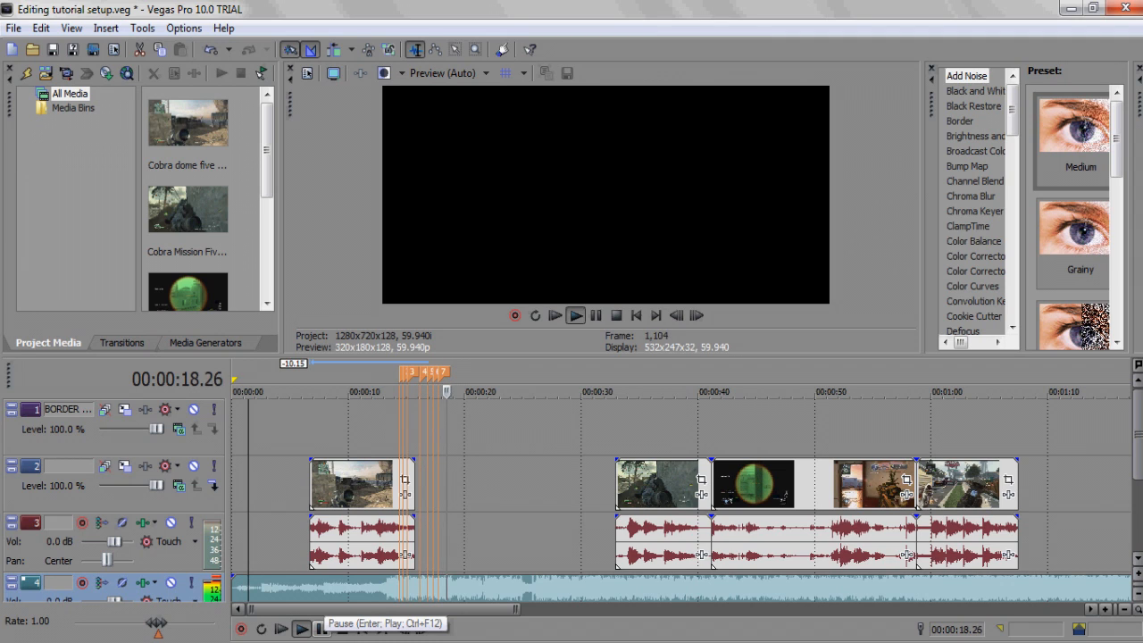
pyautogui.press('m')
pyautogui.press('m')
pyautogui.press('m')
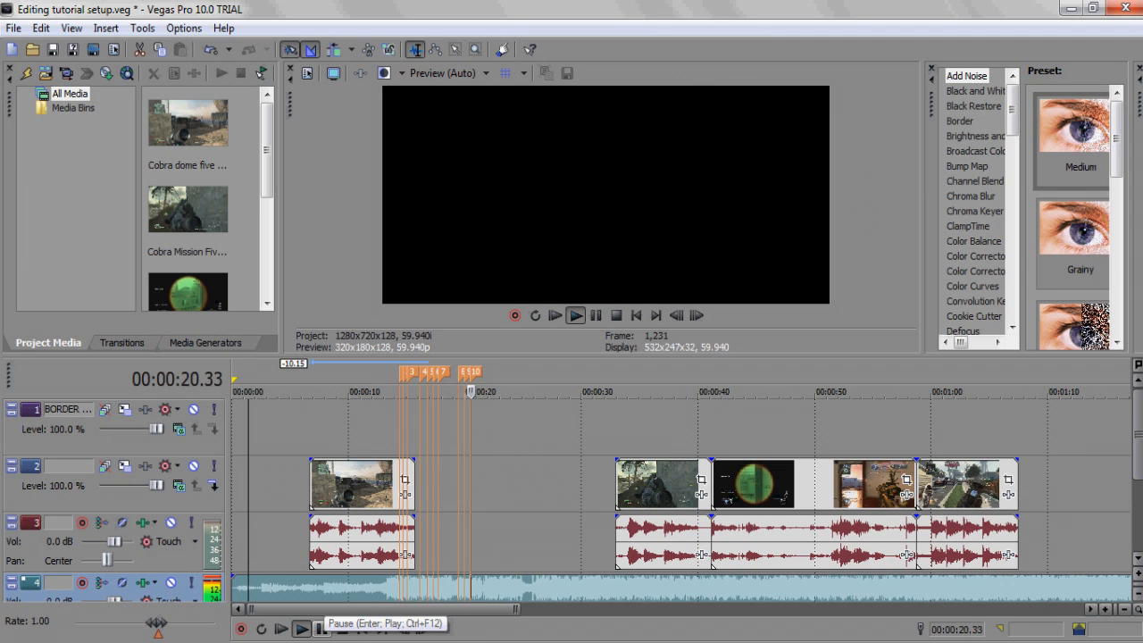
pyautogui.press('m')
pyautogui.press('m')
pyautogui.press('m')
pyautogui.click(321, 629)
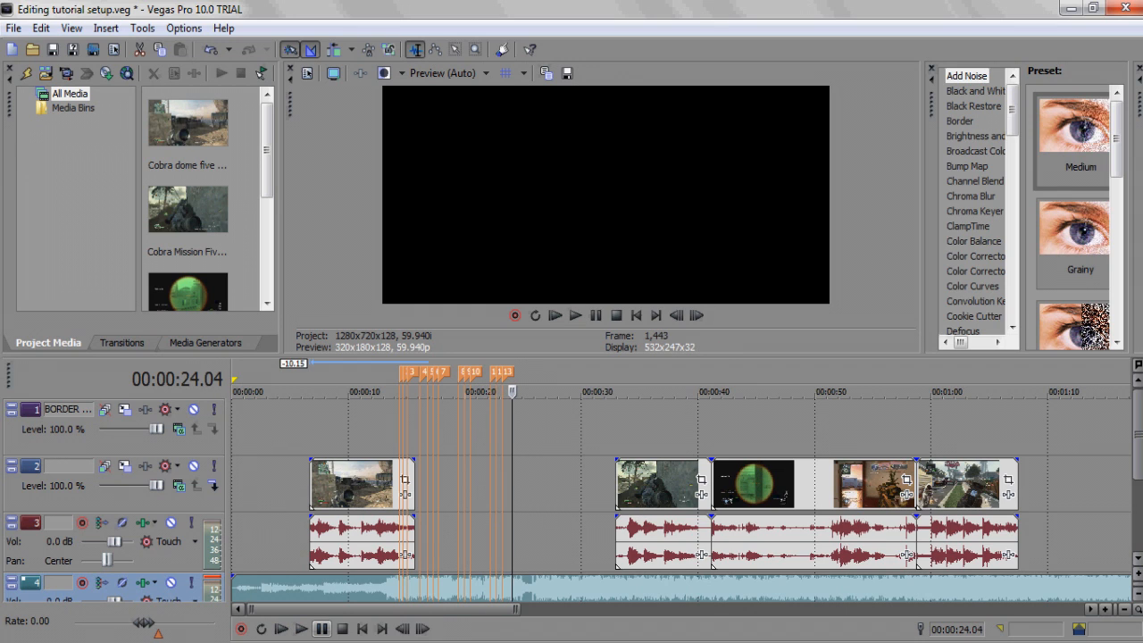
# Step: Move the first gameplay clip so that it starts at marker 1
pyautogui.click(360, 485)
pyautogui.moveTo(360, 485)
pyautogui.mouseDown()
pyautogui.moveTo(479, 485)
pyautogui.moveTo(451, 485)
pyautogui.mouseUp()
pyautogui.click(428, 485)
# Step: Shift the clip's start to marker 2 and compare its gunshot audio peaks with the beat markers
pyautogui.scroll(1, 428, 485)
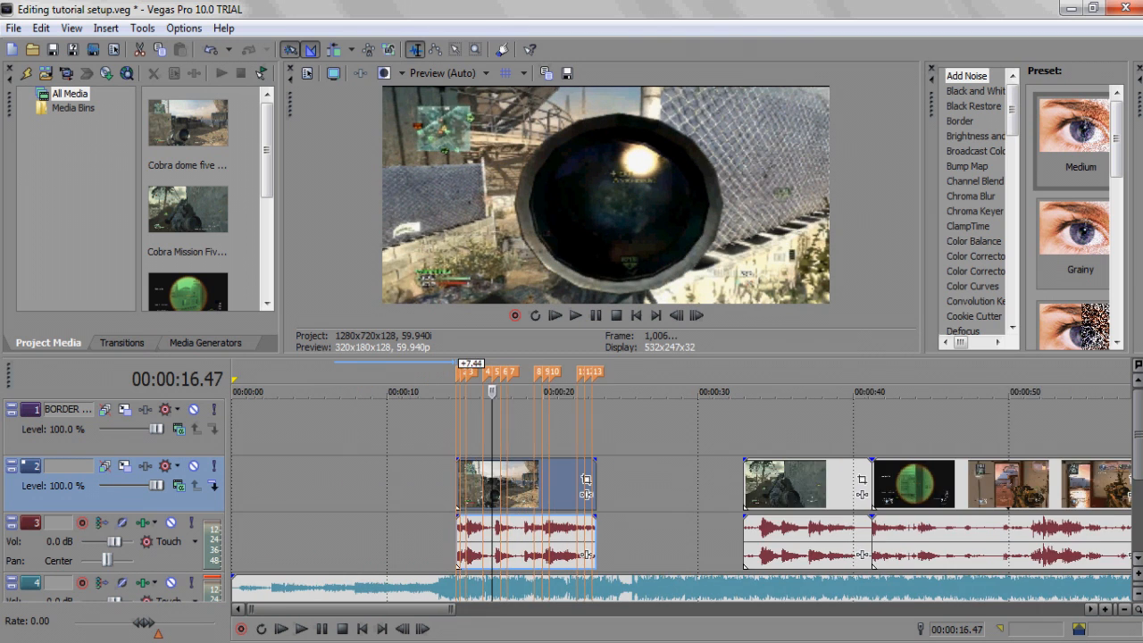
pyautogui.scroll(8, 453, 485)
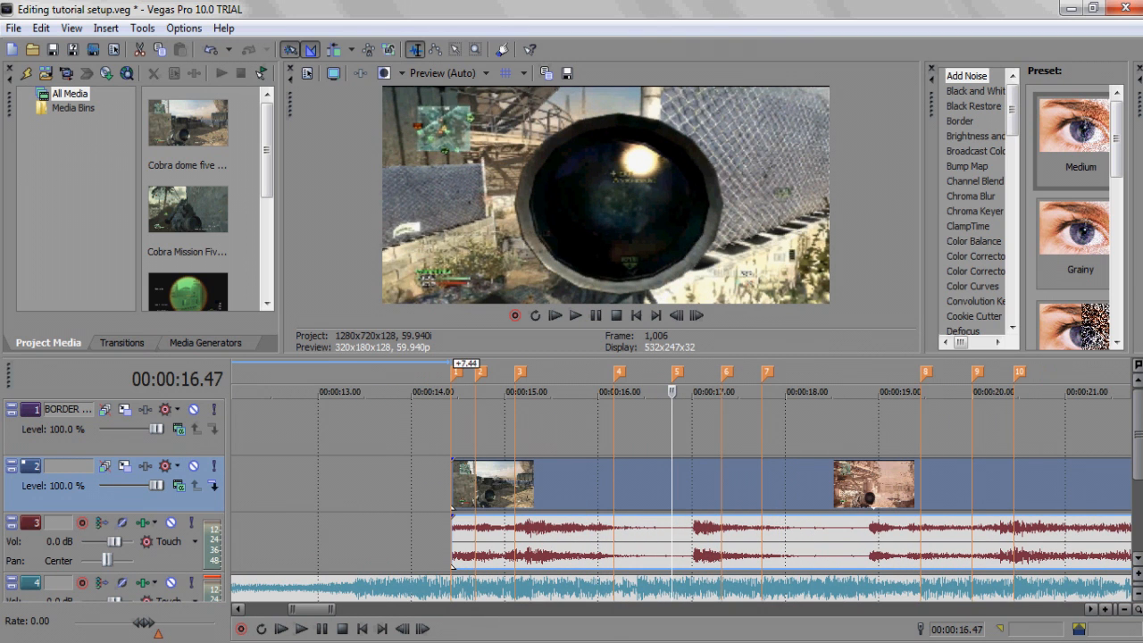
pyautogui.moveTo(452, 568); pyautogui.dragTo(477, 567)
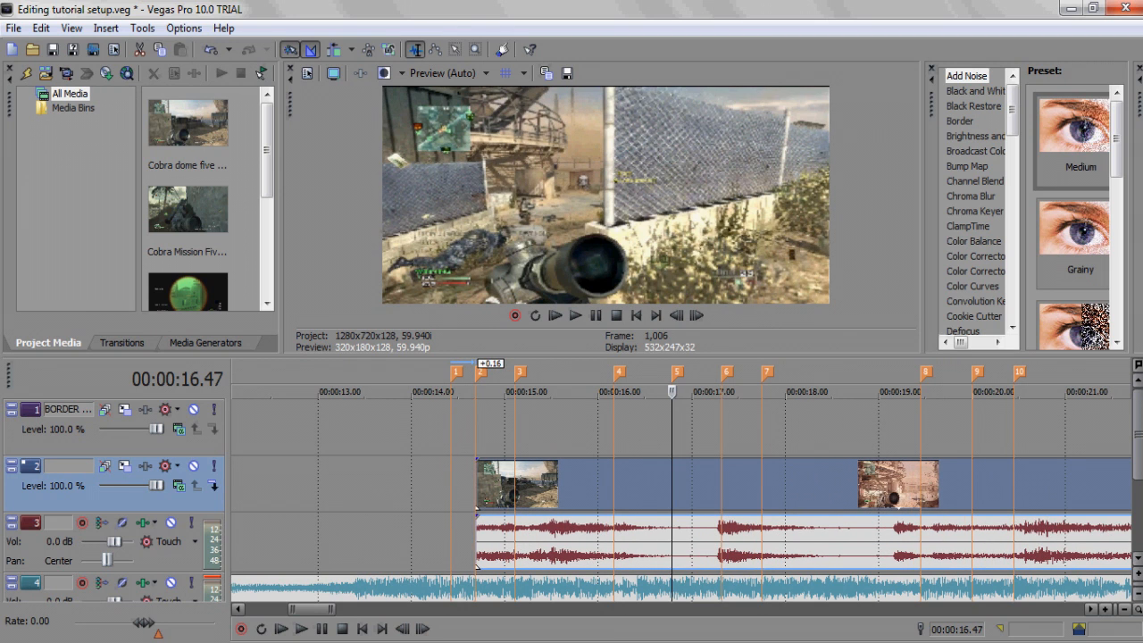
pyautogui.click(722, 541)
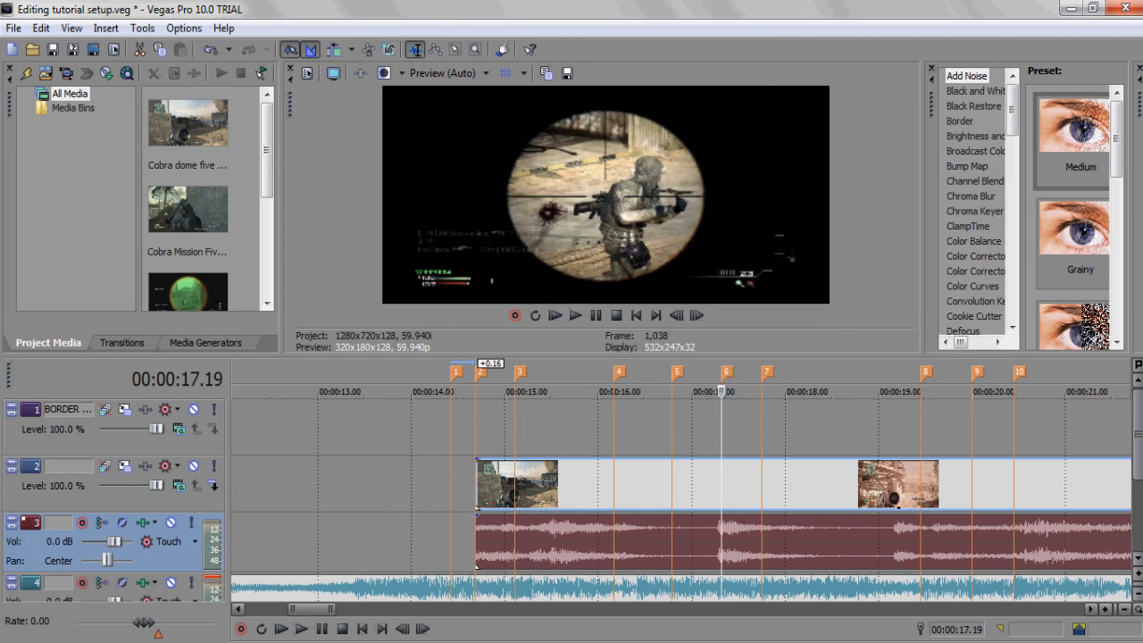
pyautogui.click(554, 540)
pyautogui.press('Right')
pyautogui.press('Right')
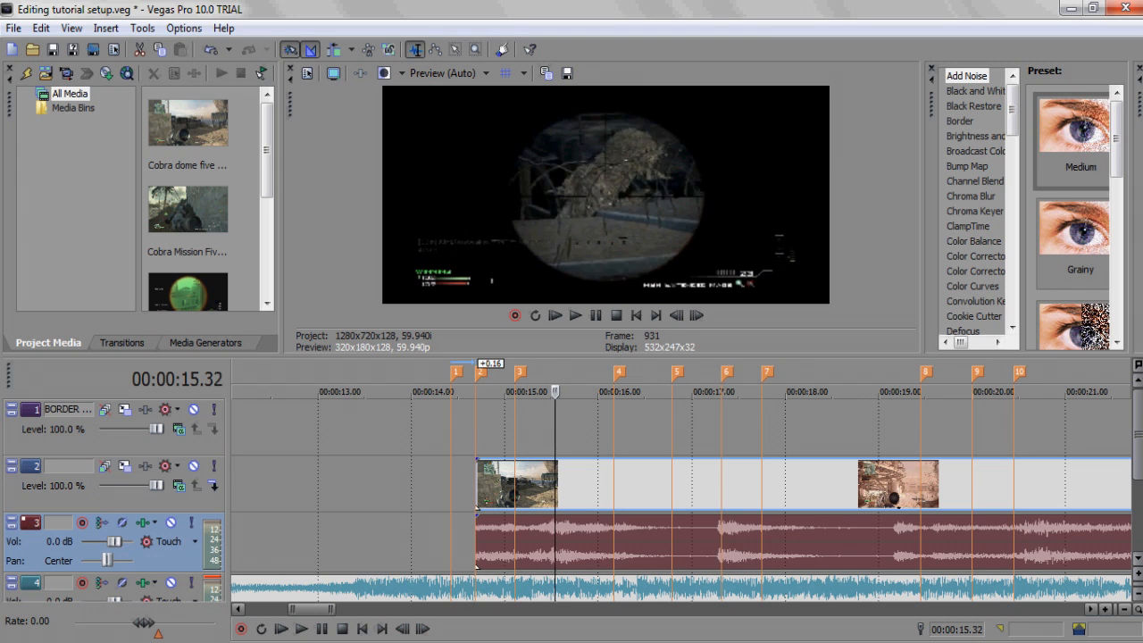
# Step: Move the first gameplay clip 16 frames earlier, back to marker 1, and check its audio event's properties without changing them
pyautogui.scroll(-6, 776, 555)
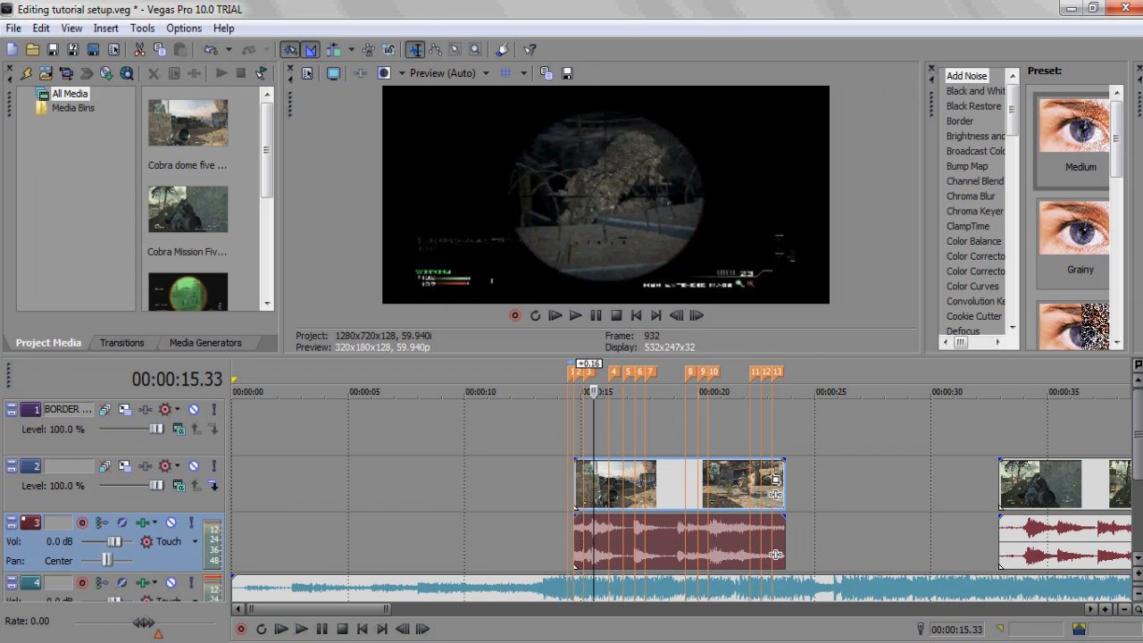
pyautogui.moveTo(775, 555); pyautogui.dragTo(769, 555)
pyautogui.rightClick(768, 555)
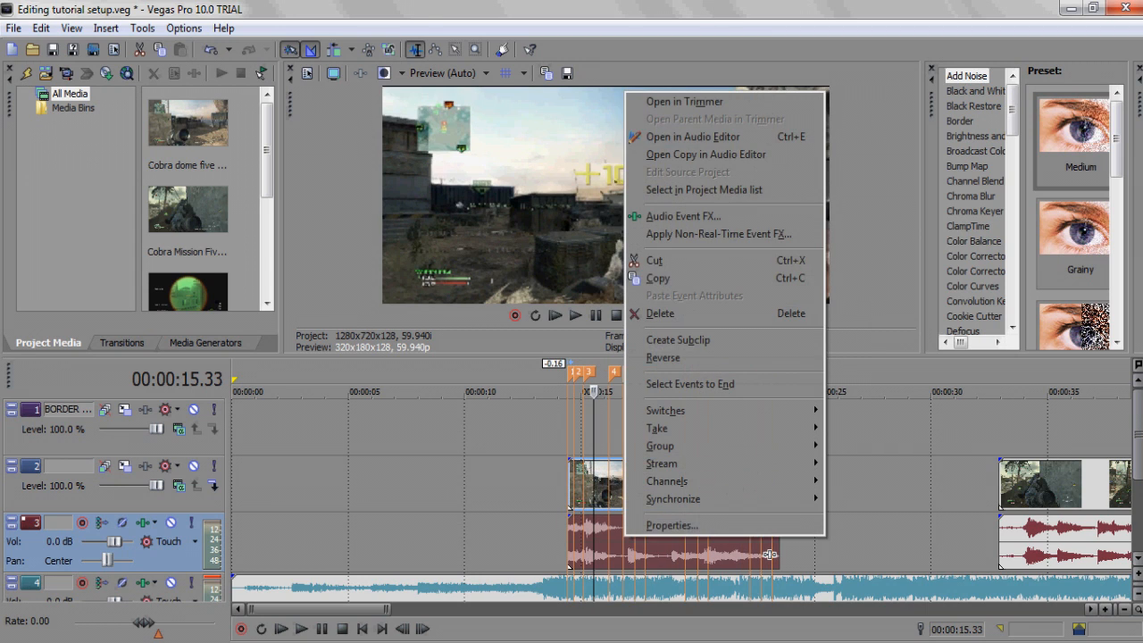
pyautogui.press('Return')
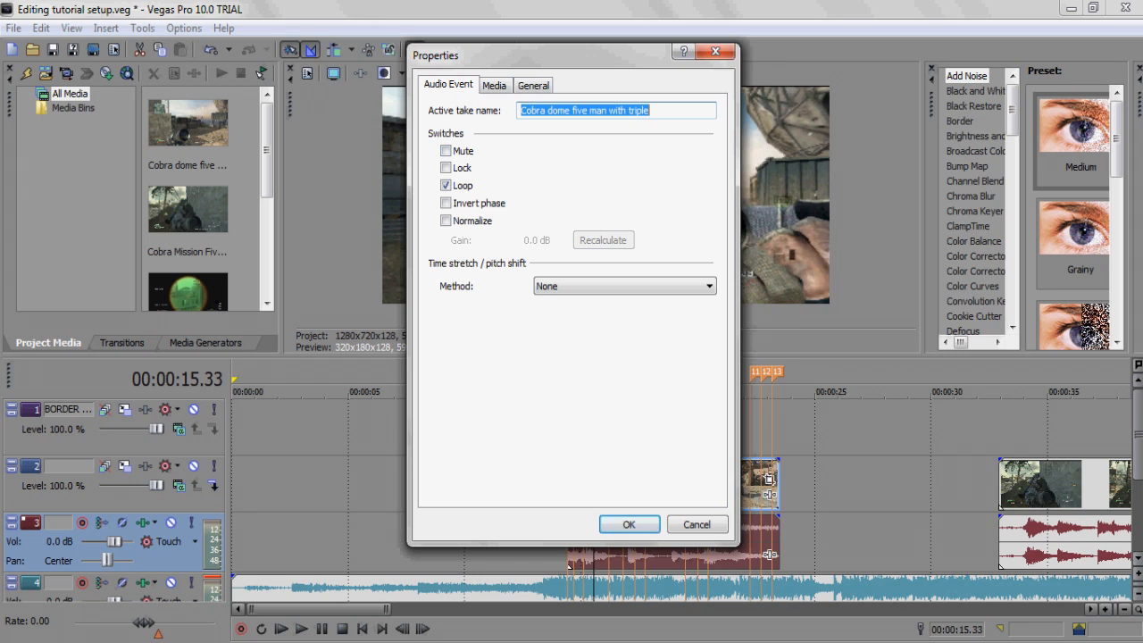
pyautogui.press('Escape')
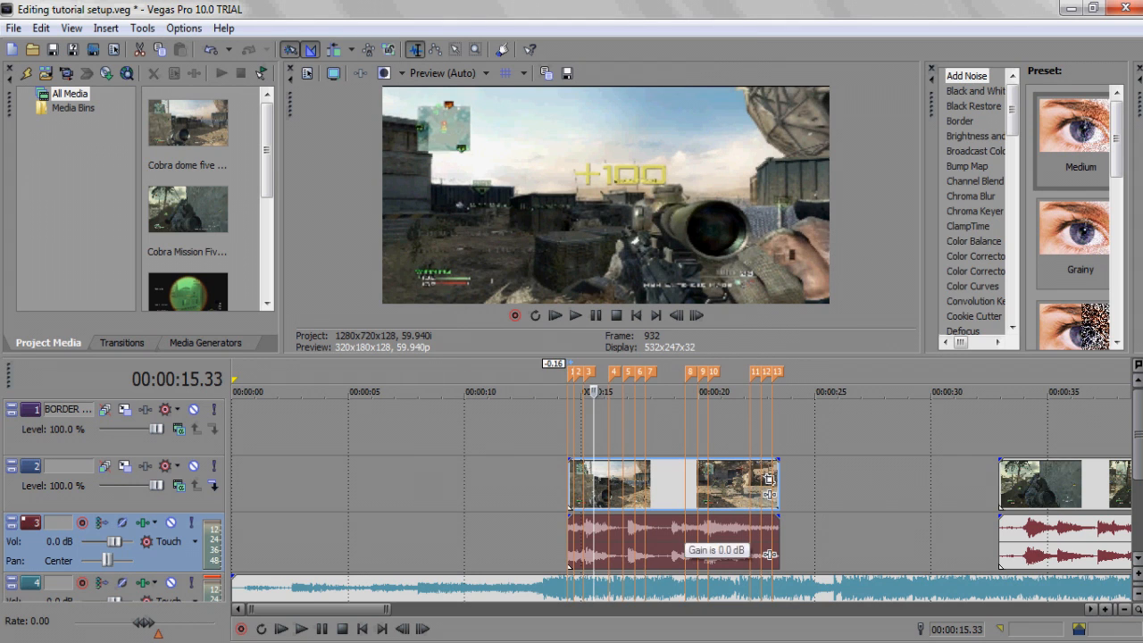
# Step: Lower the first gameplay clip's audio gain to silence and delete the audio event
pyautogui.moveTo(686, 516); pyautogui.dragTo(679, 566)
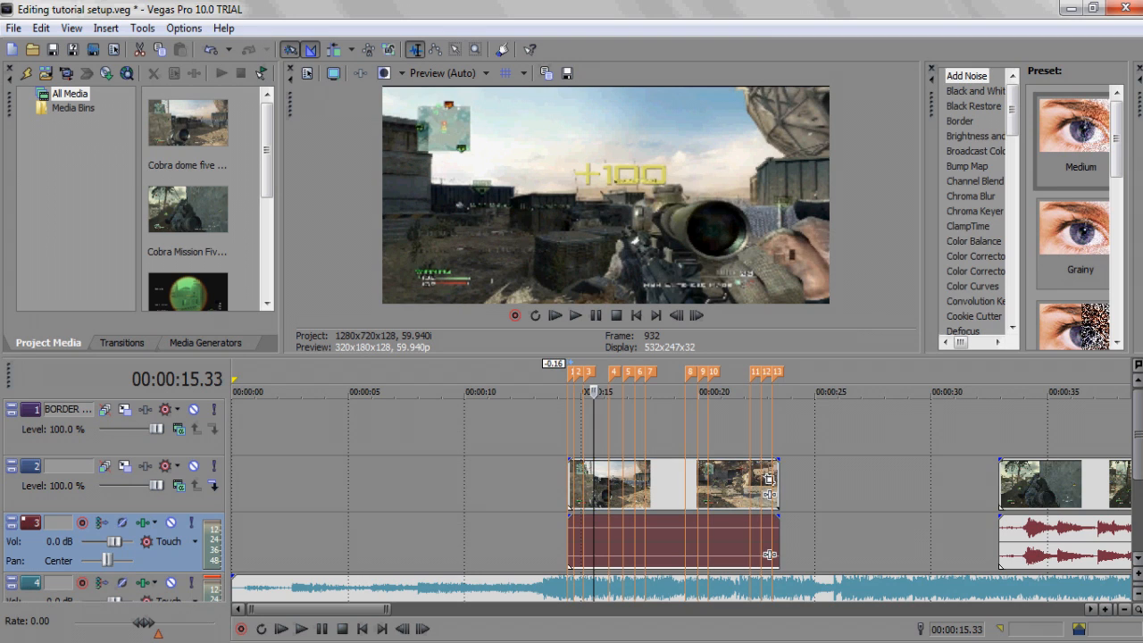
pyautogui.rightClick(653, 552)
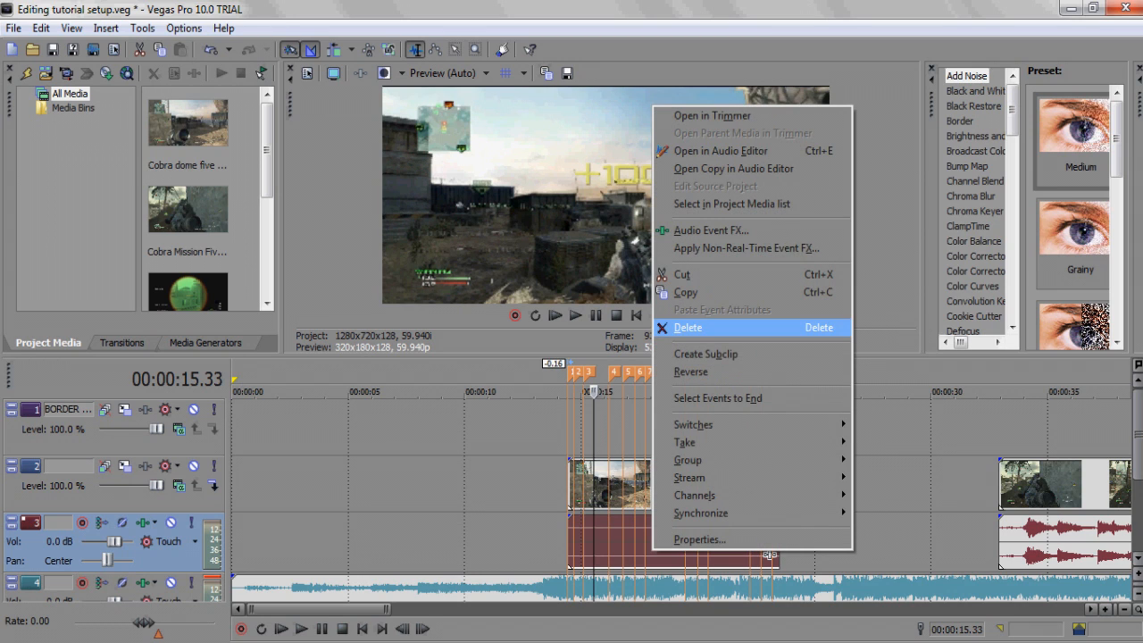
pyautogui.click(687, 326)
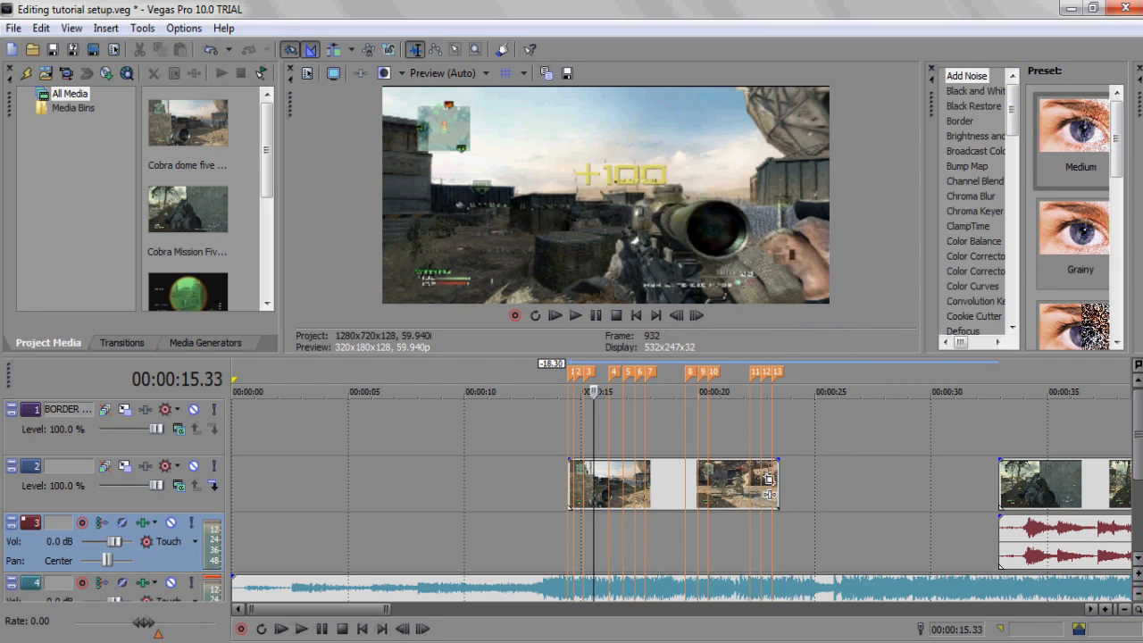
# Step: Undo the audio event's deletion, its ungrouping from the video and the gain change
pyautogui.hotkey('alt', 'e')
pyautogui.press('Return')
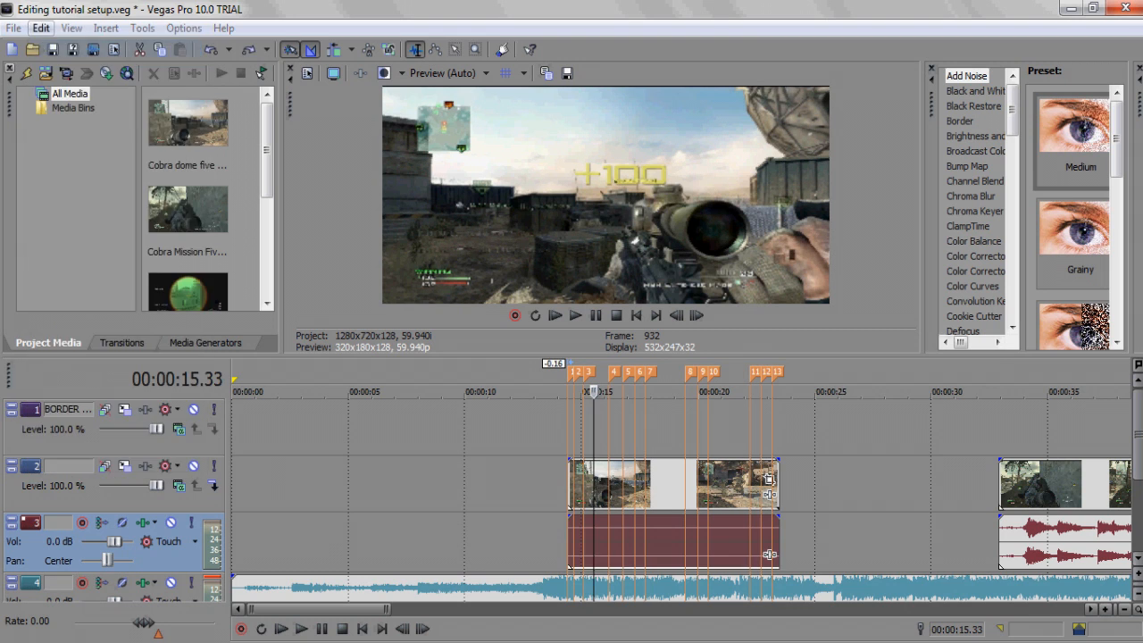
pyautogui.hotkey('alt', 'e')
pyautogui.press('Return')
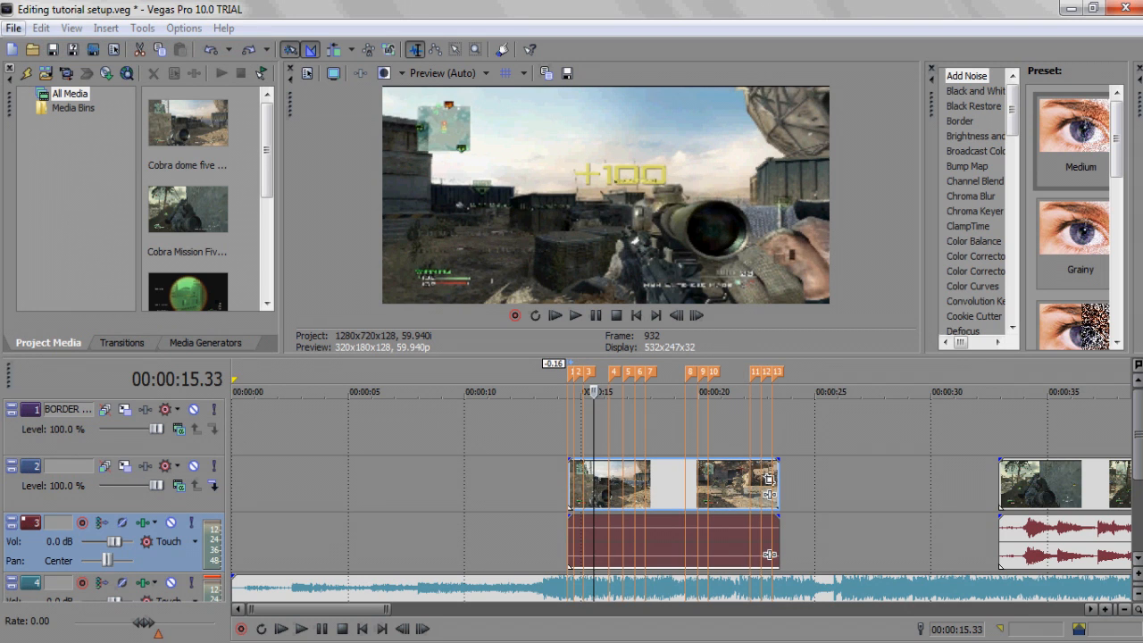
pyautogui.hotkey('alt', 'e')
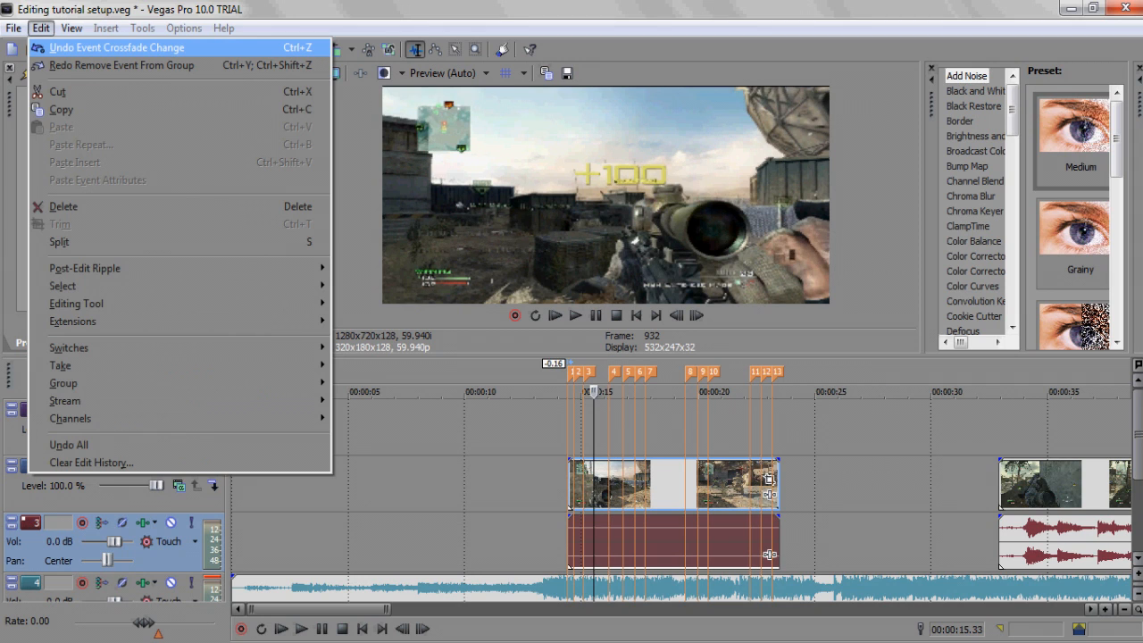
pyautogui.press('Return')
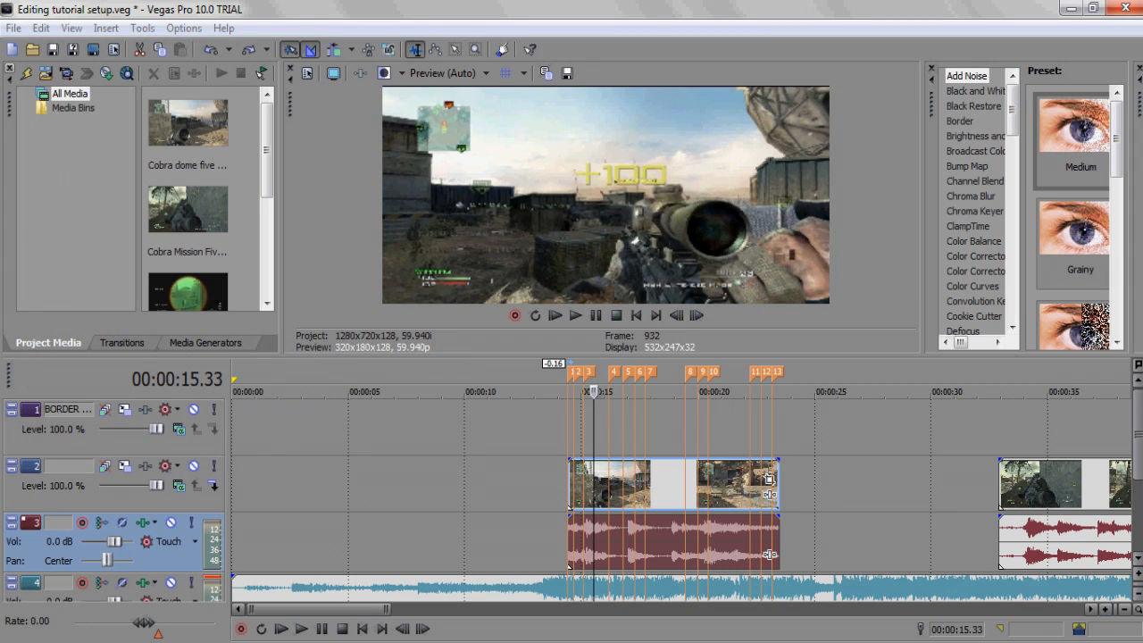
# Step: Examine the clip frame by frame after its first gunshot, stopping at the second gunshot at 00:00:17.05
pyautogui.click(600, 485)
pyautogui.press('Right')
pyautogui.press('Right')
pyautogui.press('Right')
pyautogui.press('Right')
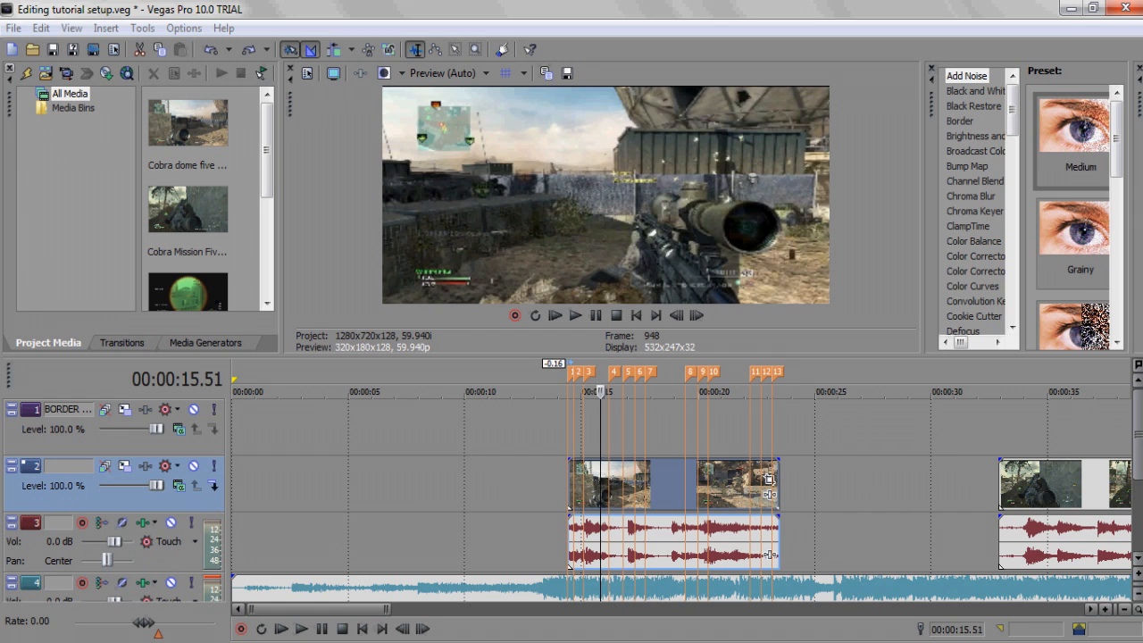
pyautogui.press('Right')
pyautogui.press('Right')
pyautogui.press('Right')
pyautogui.press('Right')
pyautogui.press('Right')
pyautogui.press('Right')
pyautogui.press('Right')
pyautogui.press('Right')
pyautogui.press('Right')
pyautogui.press('Right')
pyautogui.press('Right')
pyautogui.press('Right')
pyautogui.press('Right')
pyautogui.press('Right')
pyautogui.press('Right')
pyautogui.press('Right')
pyautogui.press('Right')
pyautogui.press('Right')
pyautogui.press('Right')
pyautogui.press('Right')
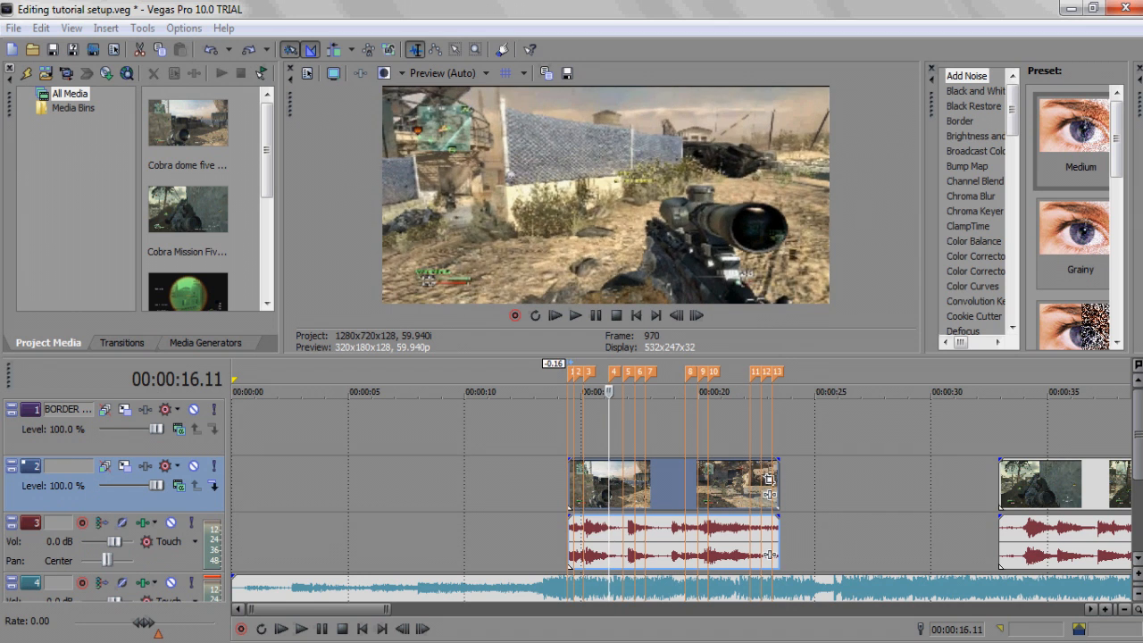
pyautogui.press('Right')
pyautogui.press('Right')
pyautogui.press('Right')
pyautogui.press('Right')
pyautogui.press('Right')
pyautogui.press('Right')
pyautogui.press('Right')
pyautogui.press('Right')
pyautogui.press('Right')
pyautogui.press('Right')
pyautogui.press('Right')
pyautogui.press('Right')
pyautogui.press('Right')
pyautogui.press('Right')
pyautogui.press('Right')
pyautogui.press('Right')
pyautogui.press('Right')
pyautogui.press('Right')
pyautogui.press('Right')
pyautogui.press('Right')
pyautogui.press('Left')
pyautogui.press('Left')
pyautogui.press('Left')
pyautogui.press('Left')
pyautogui.press('Left')
pyautogui.press('Left')
pyautogui.press('Left')
pyautogui.press('Left')
pyautogui.press('Left')
pyautogui.press('Left')
pyautogui.press('Left')
pyautogui.press('Left')
pyautogui.press('Left')
pyautogui.press('Left')
pyautogui.press('Left')
pyautogui.press('Left')
pyautogui.press('Left')
pyautogui.press('Left')
pyautogui.press('Right')
pyautogui.press('Right')
pyautogui.press('Right')
pyautogui.press('Right')
pyautogui.press('Right')
pyautogui.press('Right')
pyautogui.press('Right')
pyautogui.press('Right')
pyautogui.press('Left')
pyautogui.press('Left')
pyautogui.press('Left')
pyautogui.press('Left')
pyautogui.press('Right')
pyautogui.press('Right')
pyautogui.press('Right')
pyautogui.press('Right')
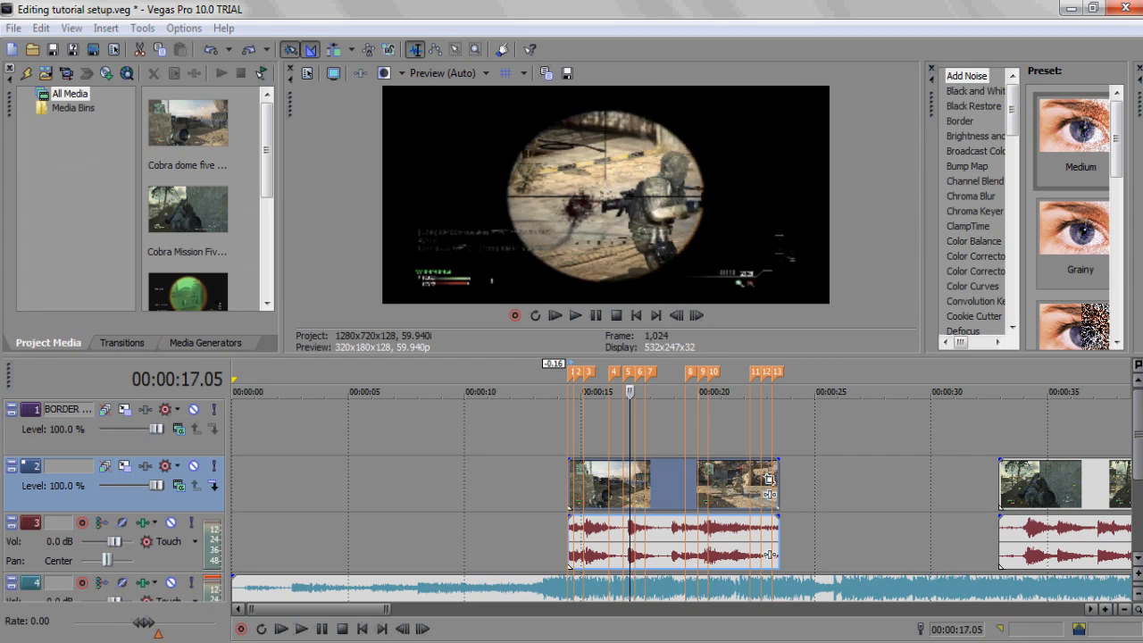
# Step: Move the first gameplay clip about 4.4 seconds later and bring the playhead to its first gunshot at 00:00:19.39
pyautogui.moveTo(769, 480); pyautogui.dragTo(862, 479)
pyautogui.click(662, 483)
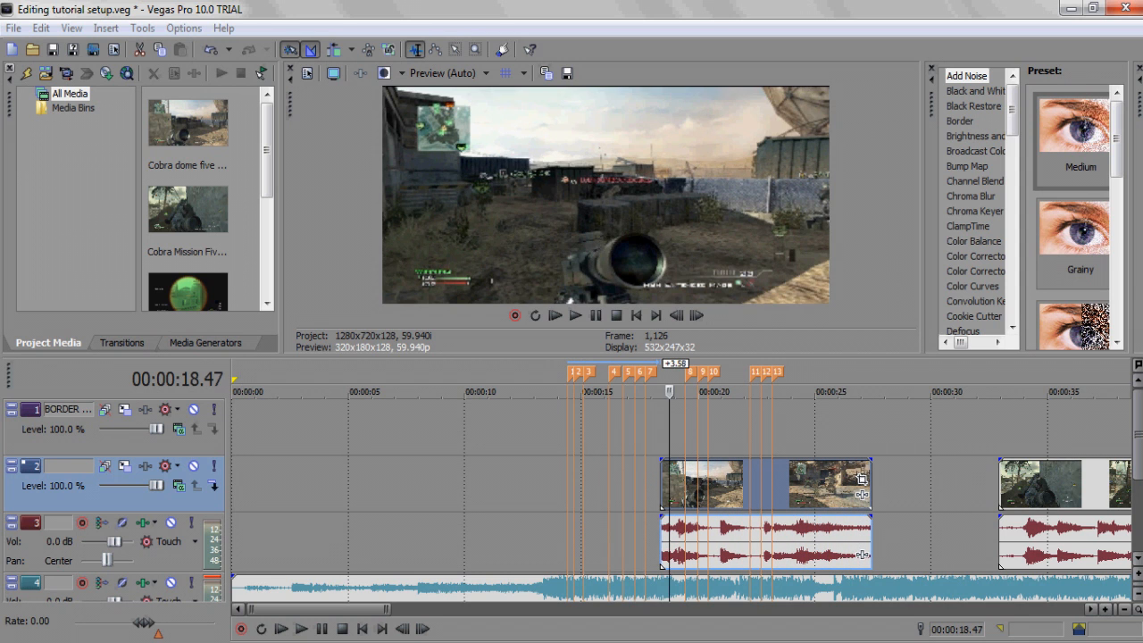
pyautogui.scroll(5, 663, 482)
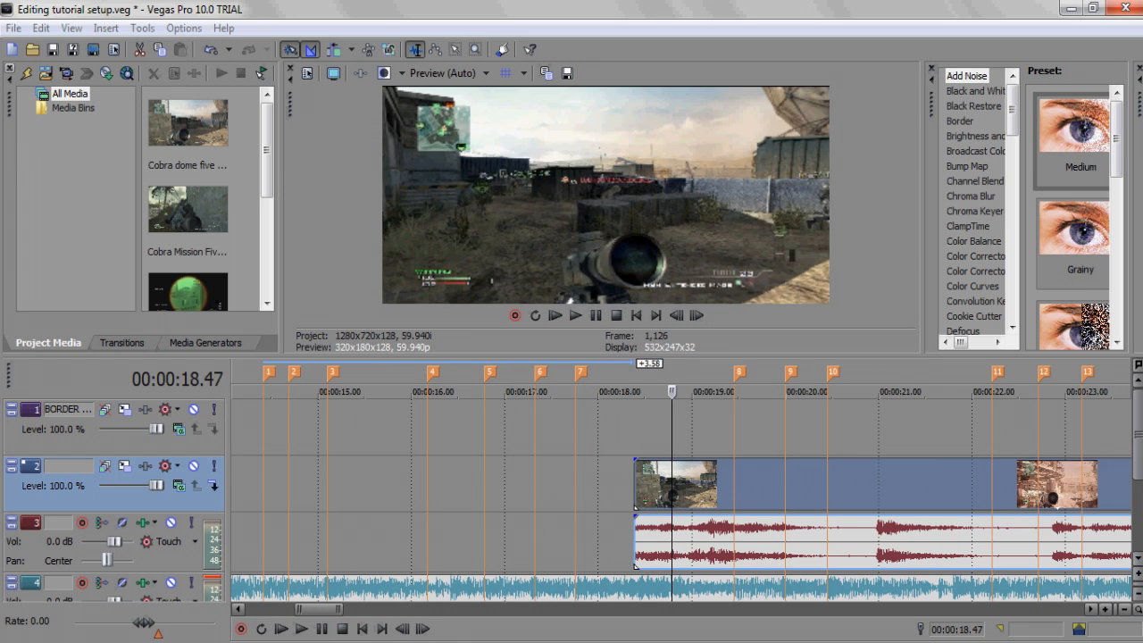
pyautogui.moveTo(662, 482); pyautogui.dragTo(701, 483)
pyautogui.press('space')
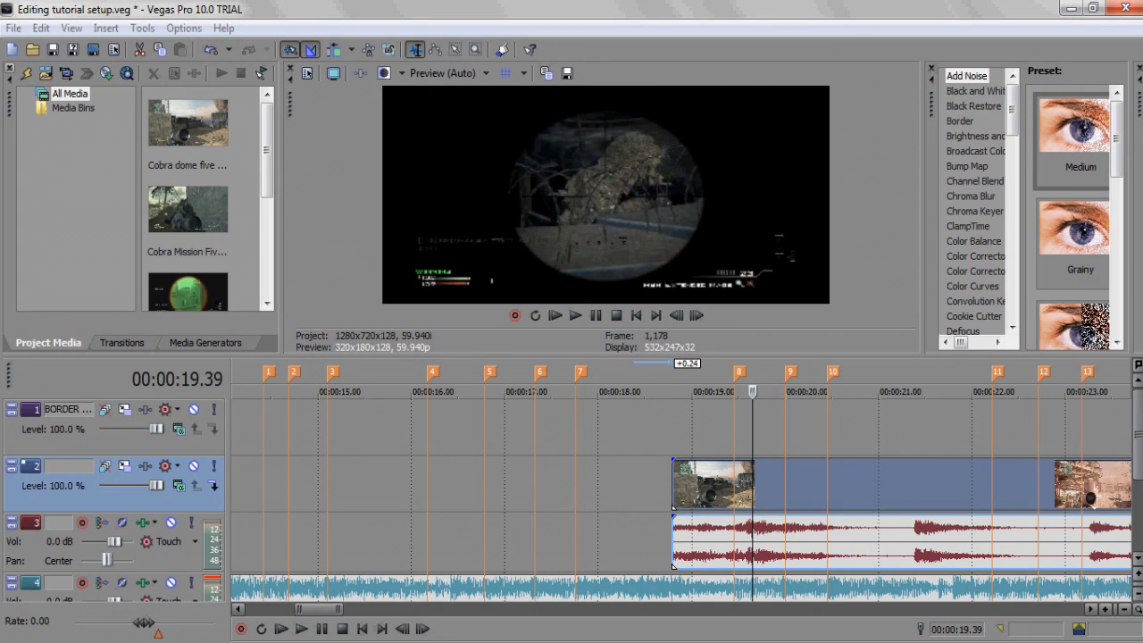
# Step: Split the clip at the first gunshot and shift both parts 12 frames earlier so the split sits on marker 8
pyautogui.press('s')
pyautogui.moveTo(742, 554)
pyautogui.mouseDown()
pyautogui.moveTo(707, 554)
pyautogui.moveTo(724, 554)
pyautogui.mouseUp()
pyautogui.click(757, 559)
pyautogui.moveTo(746, 563); pyautogui.dragTo(735, 563)
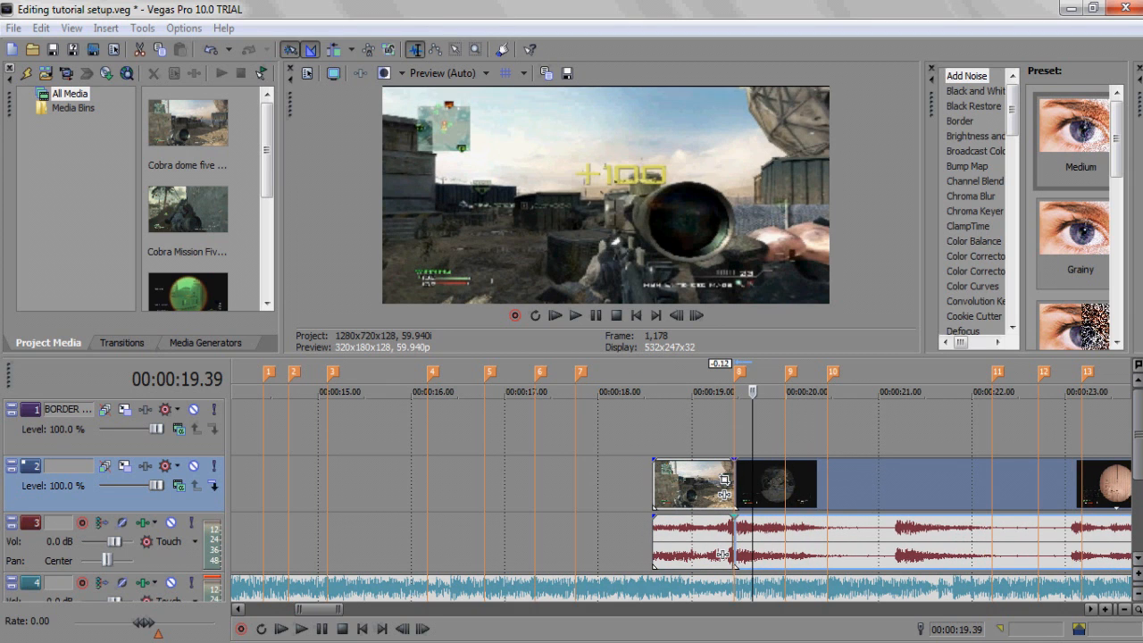
# Step: Play the clip from 00:00:18.39 across the split at marker 8 to check the gunshot against the beat
pyautogui.click(659, 543)
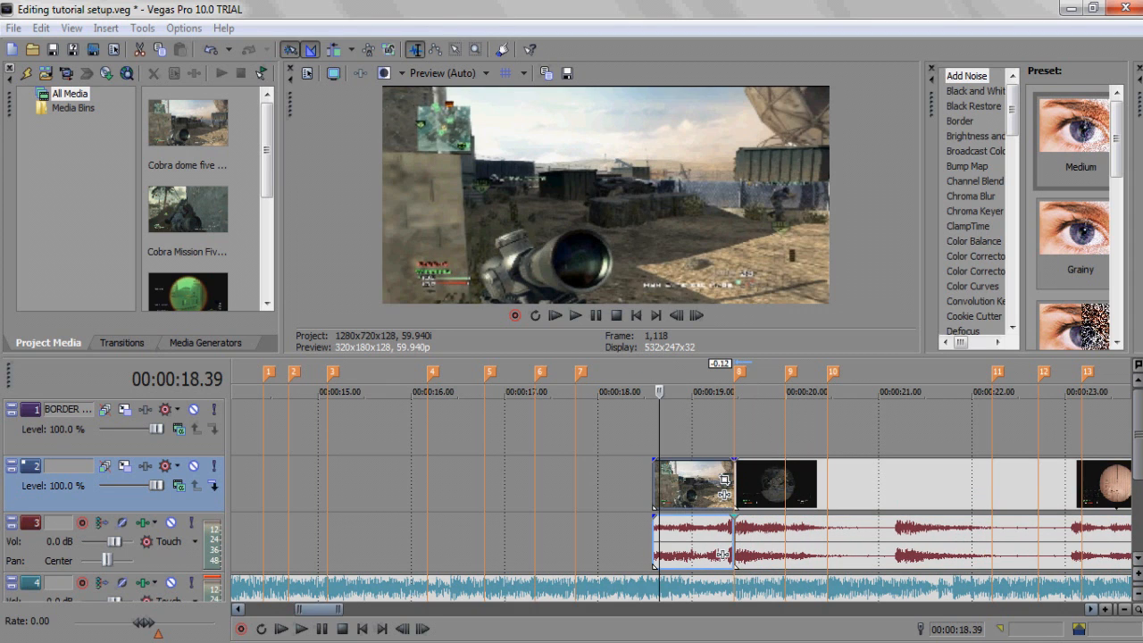
pyautogui.click(322, 629)
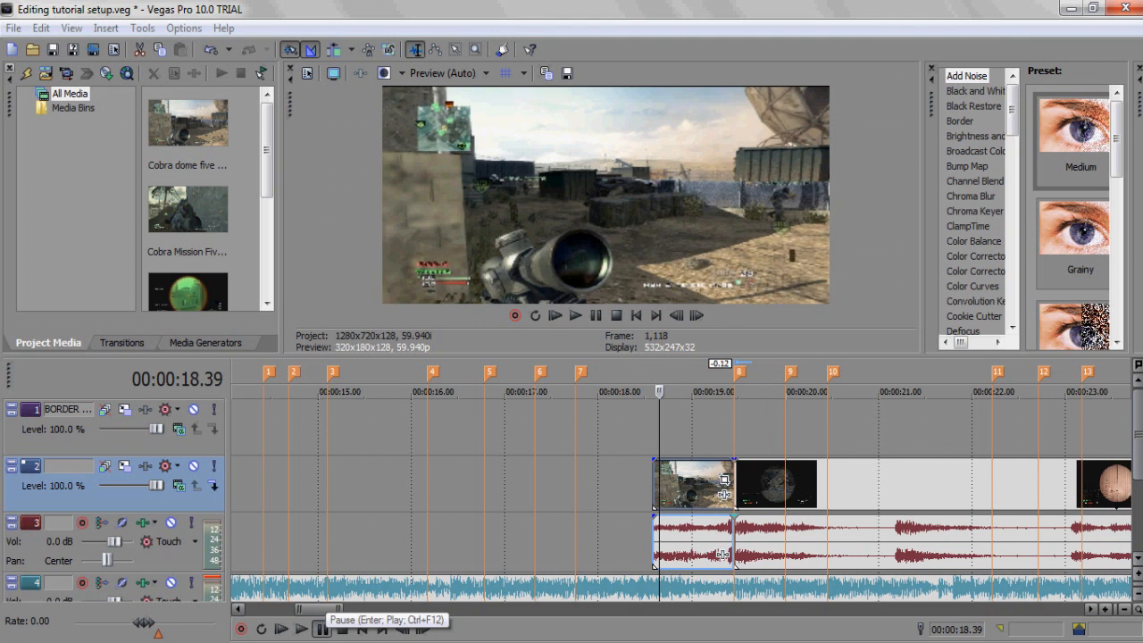
pyautogui.click(322, 629)
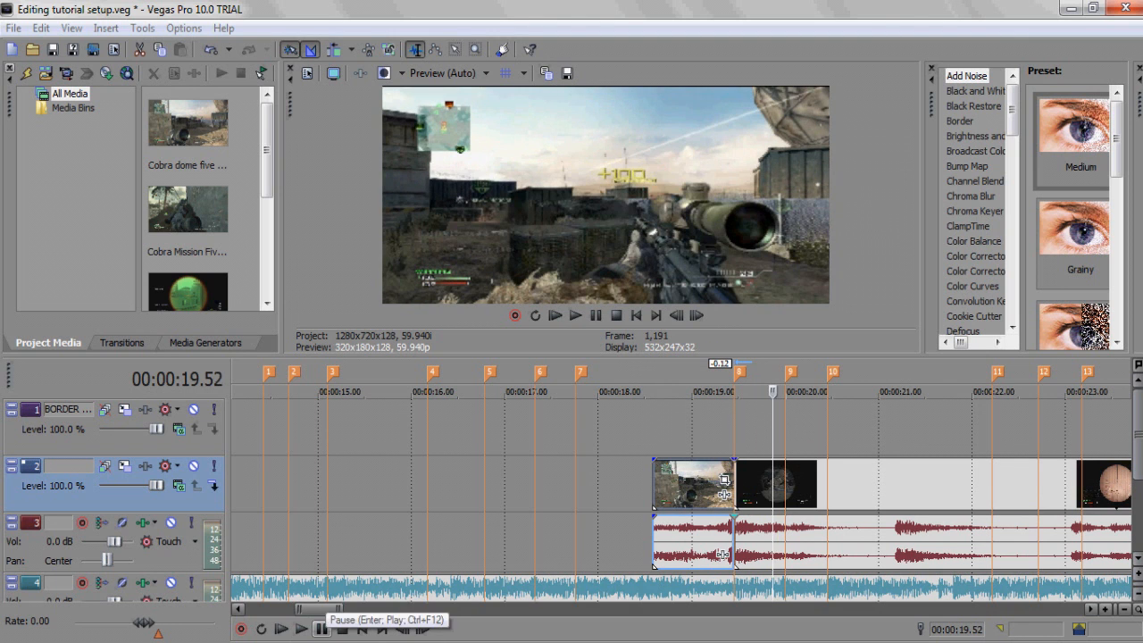
pyautogui.click(321, 629)
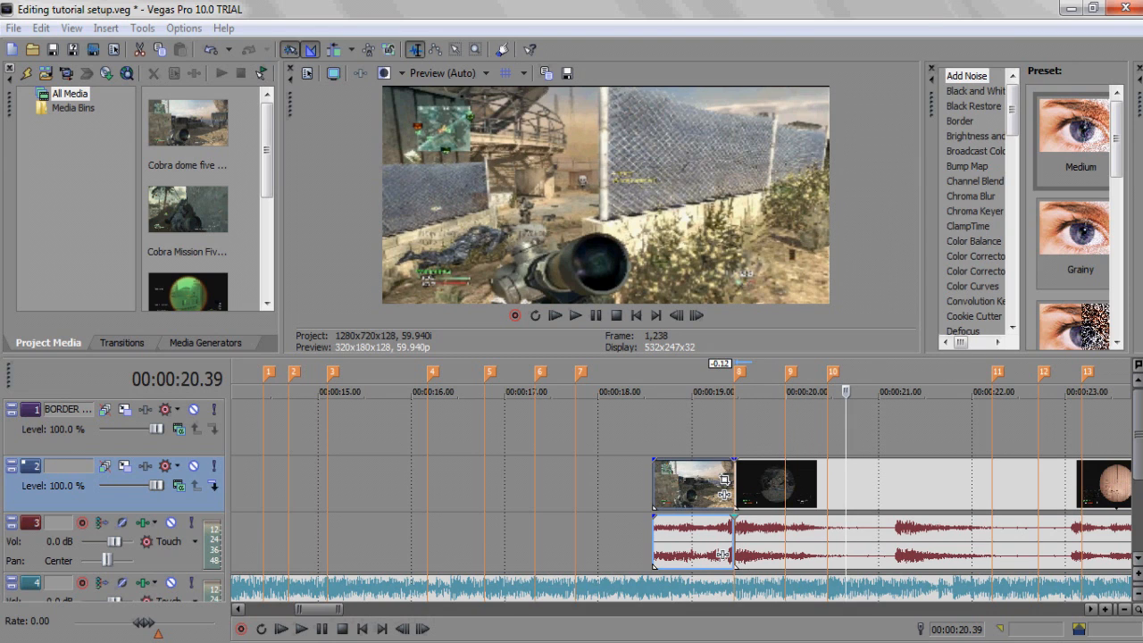
# Step: Check the second gunshot and marker 11, and split the clip at marker 10, at 00:00:20.27
pyautogui.click(898, 485)
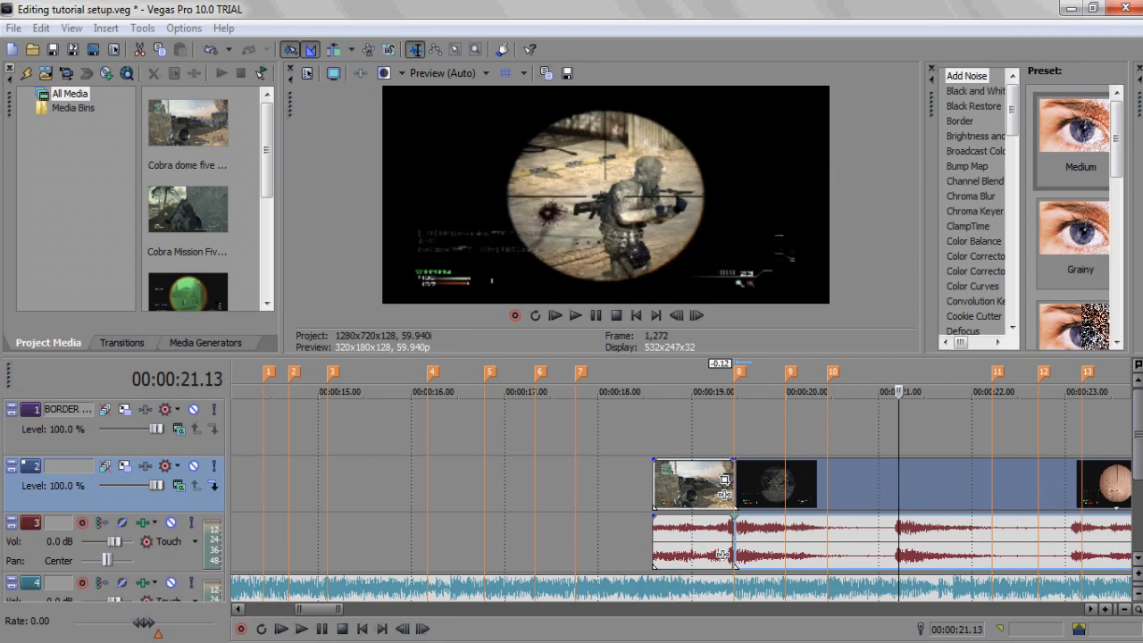
pyautogui.click(993, 485)
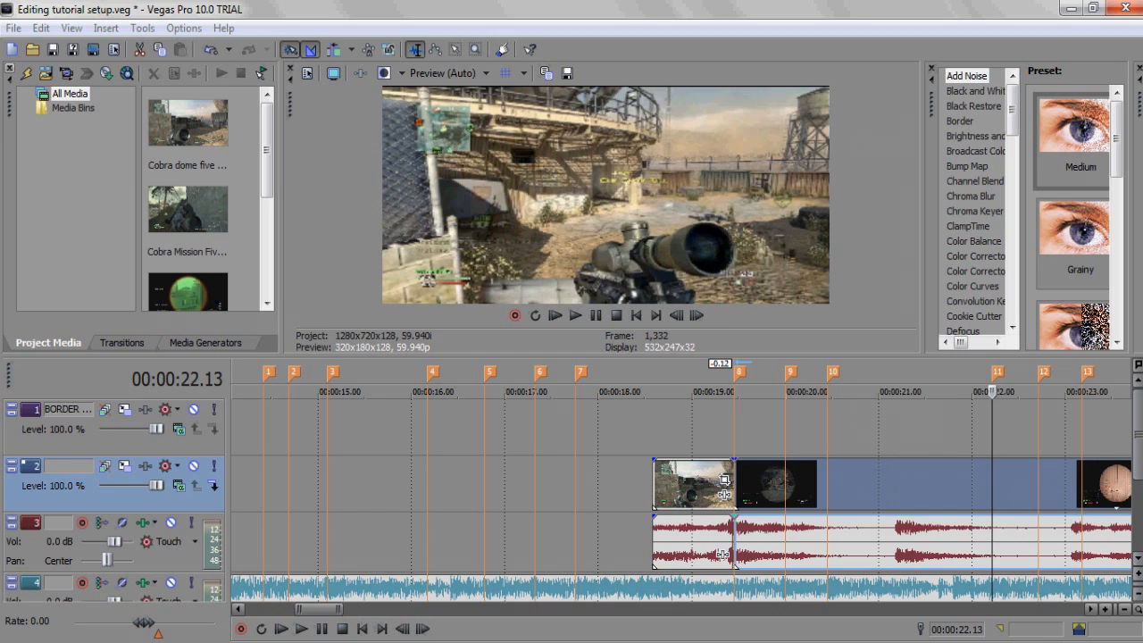
pyautogui.click(840, 485)
pyautogui.click(828, 485)
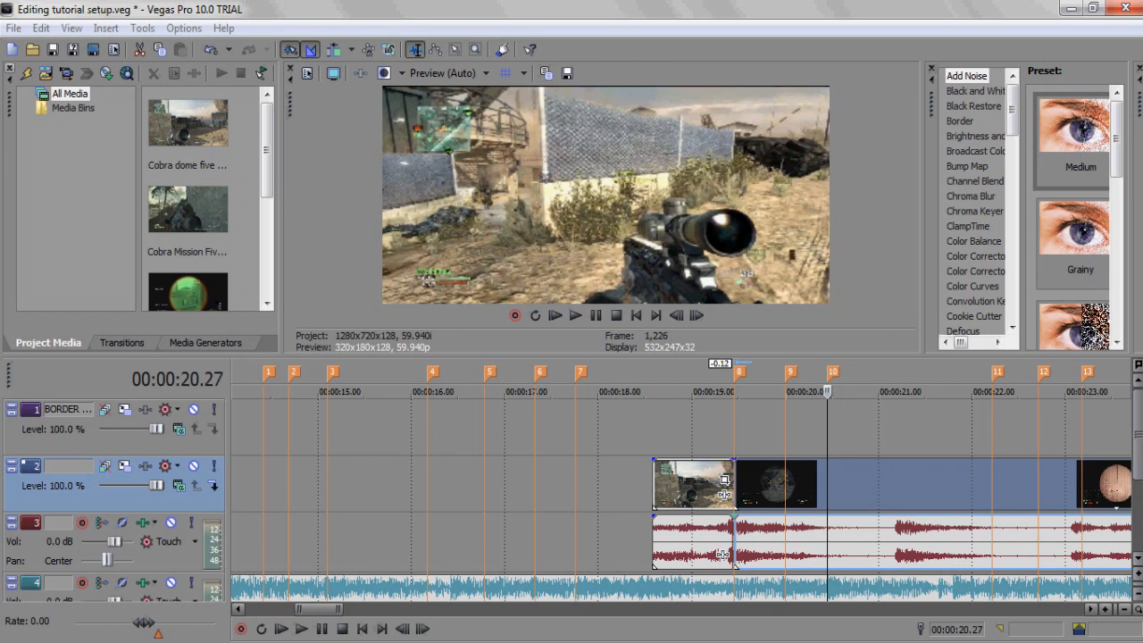
pyautogui.press('s')
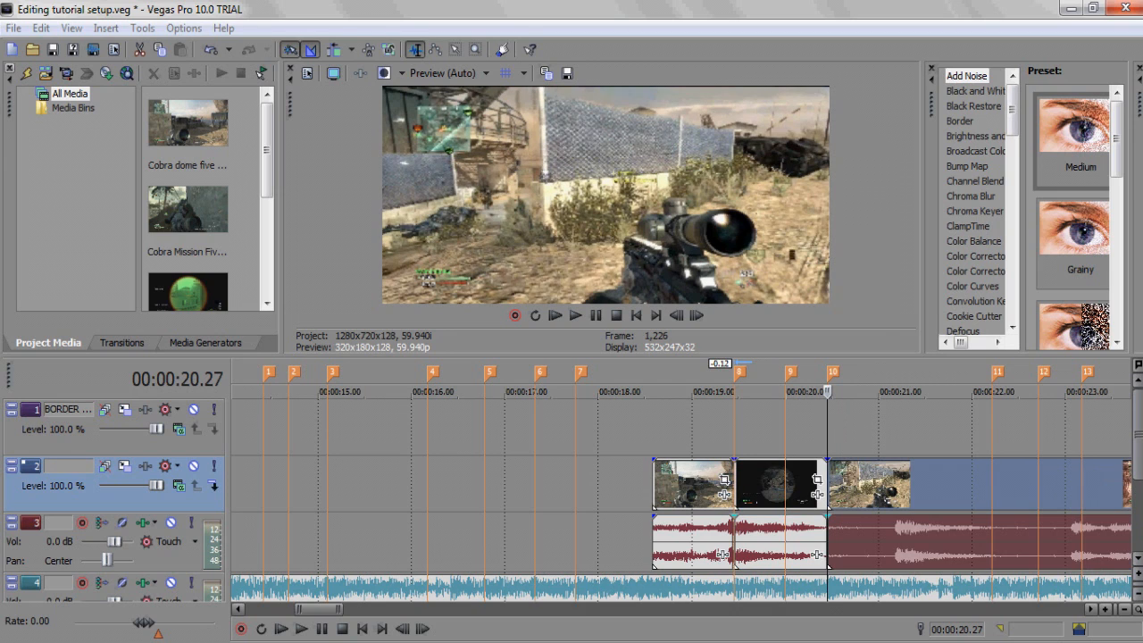
# Step: Split the clip at 00:00:21.02 and move the remaining part 1.02 later so the second gunshot lands on marker 11
pyautogui.click(880, 485)
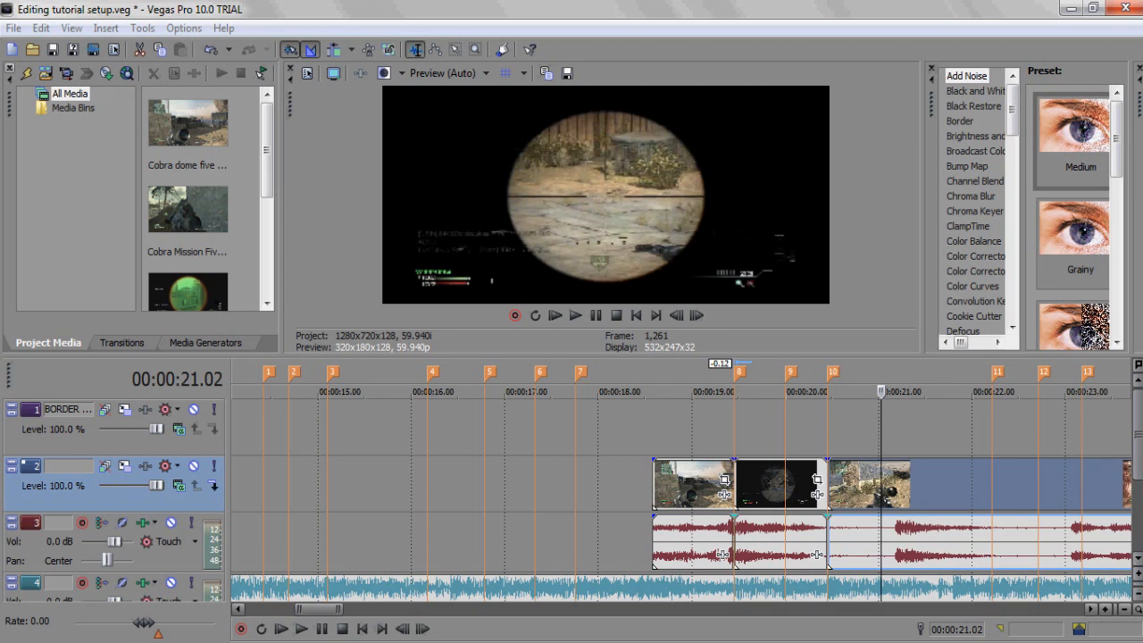
pyautogui.press('s')
pyautogui.moveTo(947, 485); pyautogui.dragTo(1043, 485)
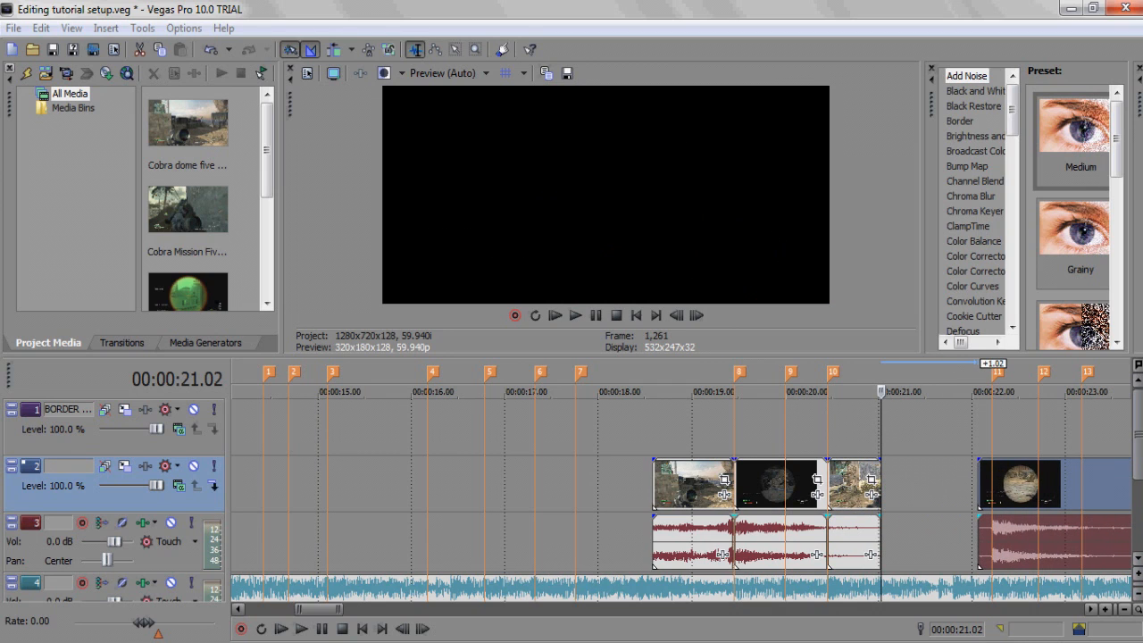
pyautogui.click(992, 485)
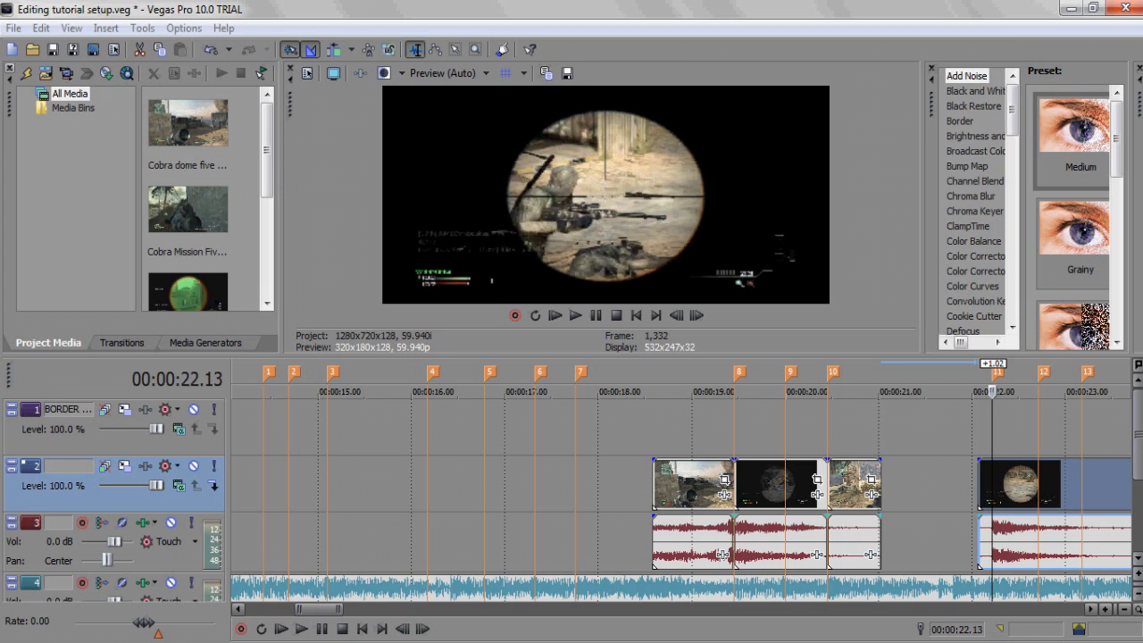
# Step: Stretch the piece after marker 10 to fill the gap before the second gunshot and lock its audio pitch to the stretch
pyautogui.moveTo(881, 487); pyautogui.dragTo(977, 487)
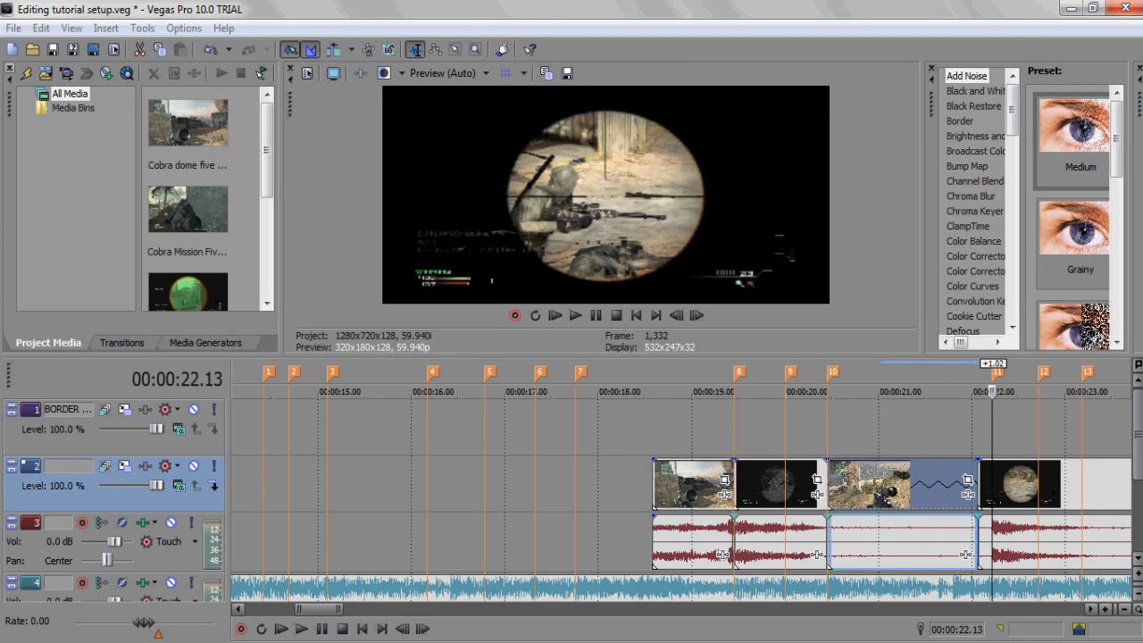
pyautogui.rightClick(890, 529)
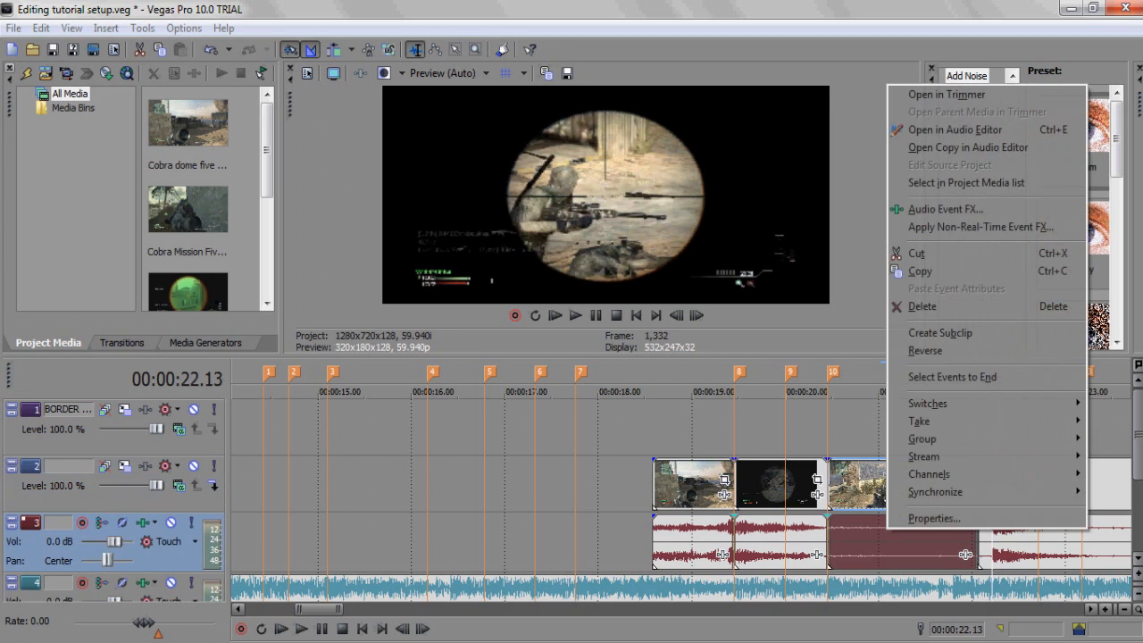
pyautogui.click(934, 518)
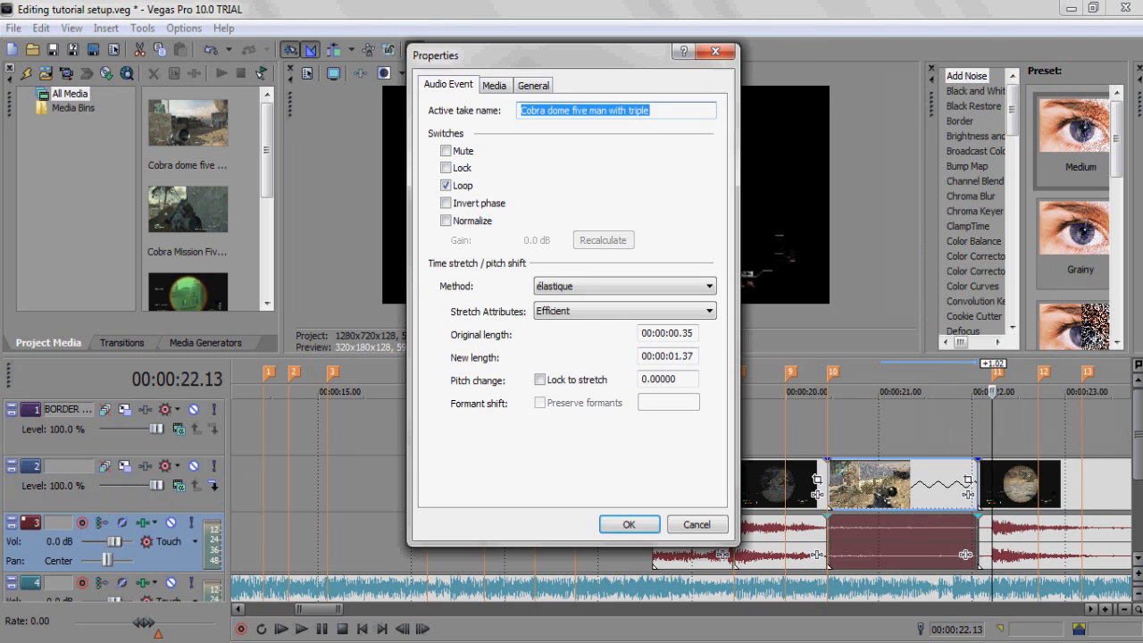
pyautogui.click(540, 380)
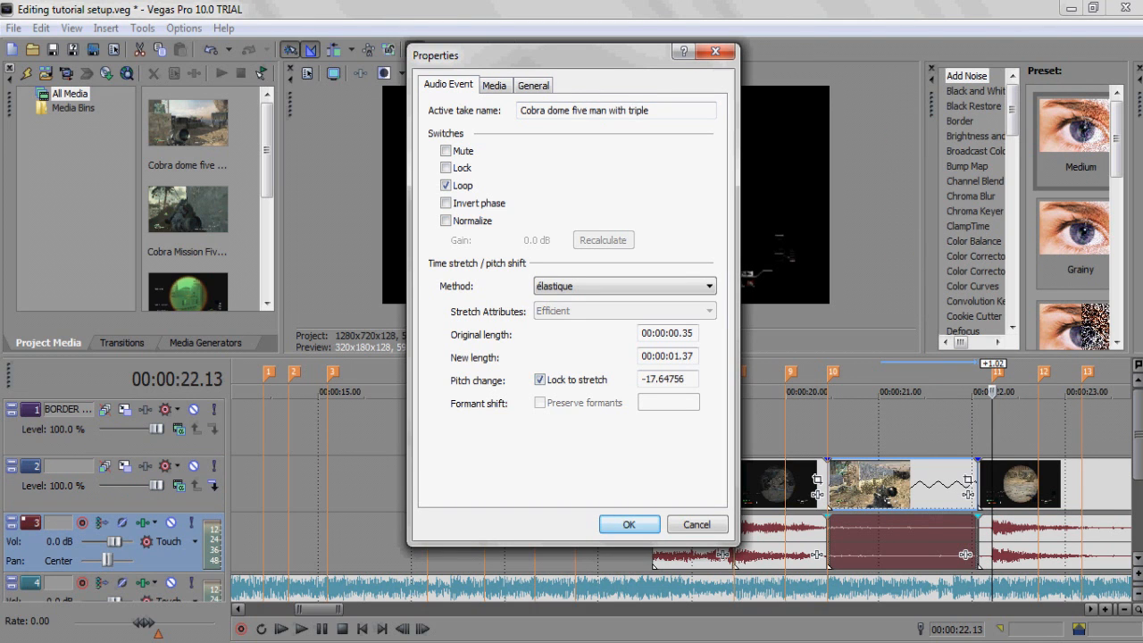
pyautogui.click(628, 524)
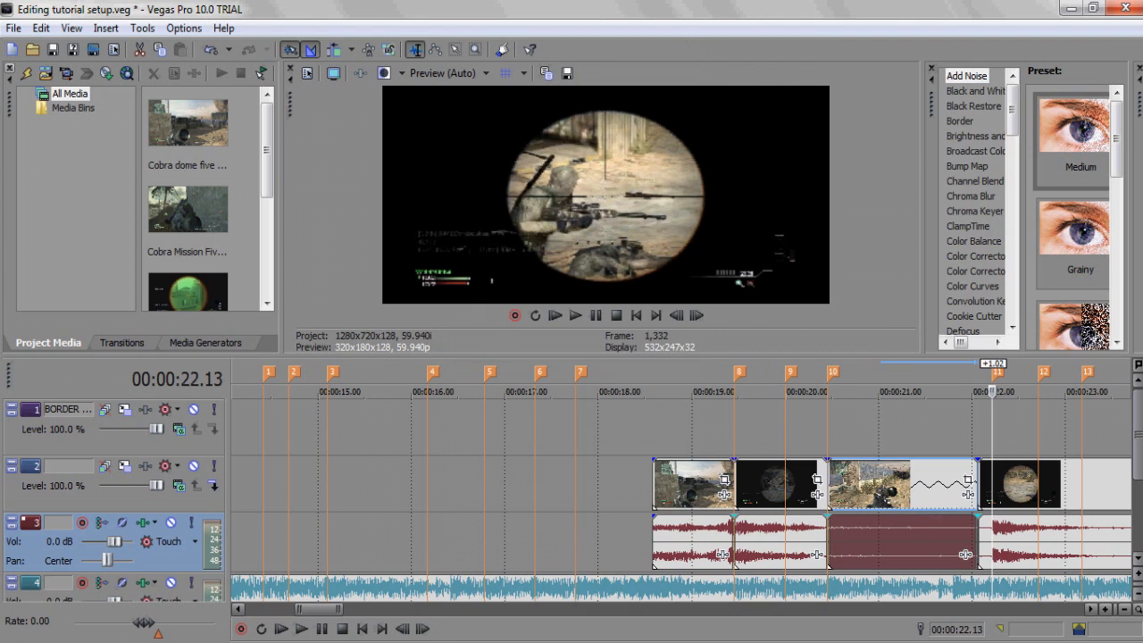
# Step: Place the playhead at 00:00:19.54 in the piece after marker 8 and lower the stretched piece's audio gain to silence
pyautogui.click(777, 485)
pyautogui.click(776, 485)
pyautogui.moveTo(927, 517); pyautogui.dragTo(927, 568)
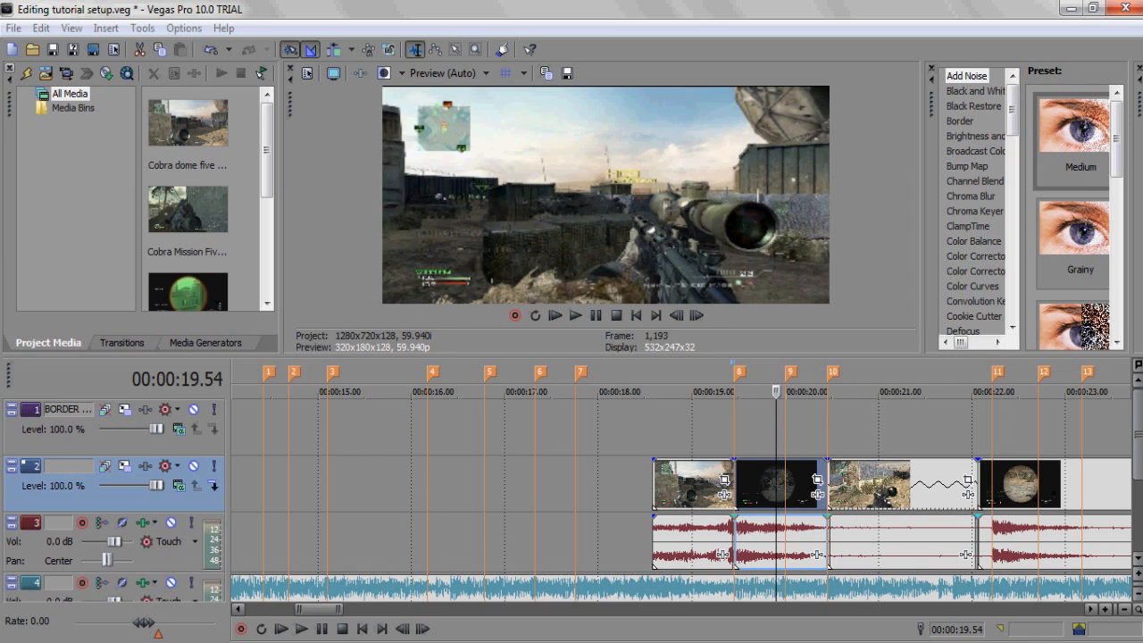
# Step: Play back the synced section past marker 11 and step through the frames after the second gunshot to just past marker 12
pyautogui.click(322, 629)
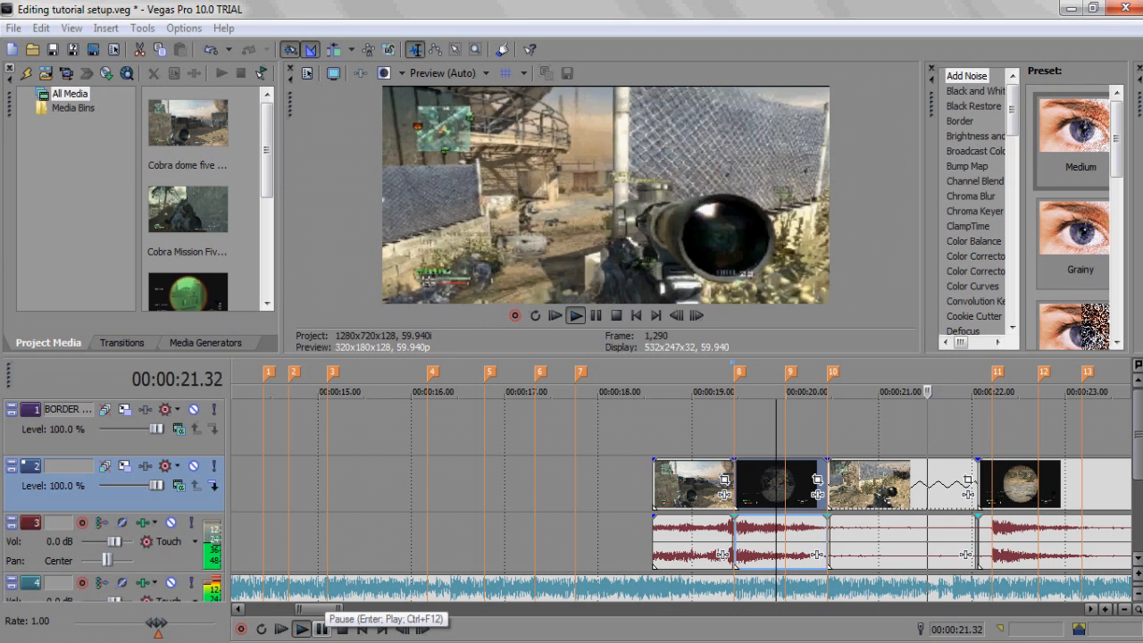
pyautogui.click(321, 629)
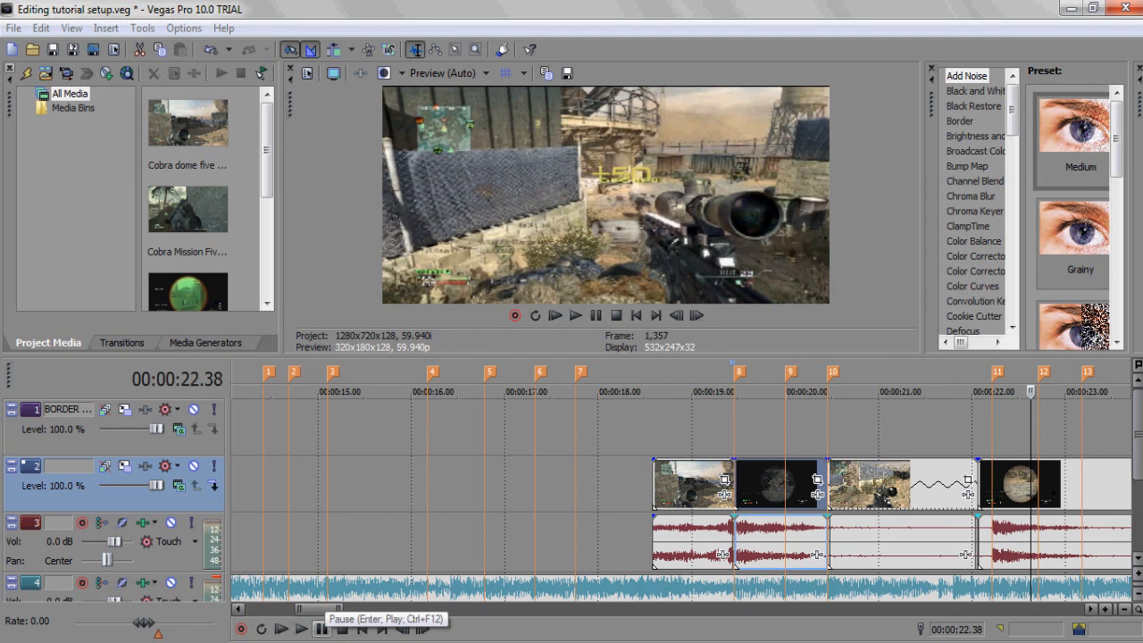
pyautogui.click(1004, 487)
pyautogui.scroll(-1, 1004, 487)
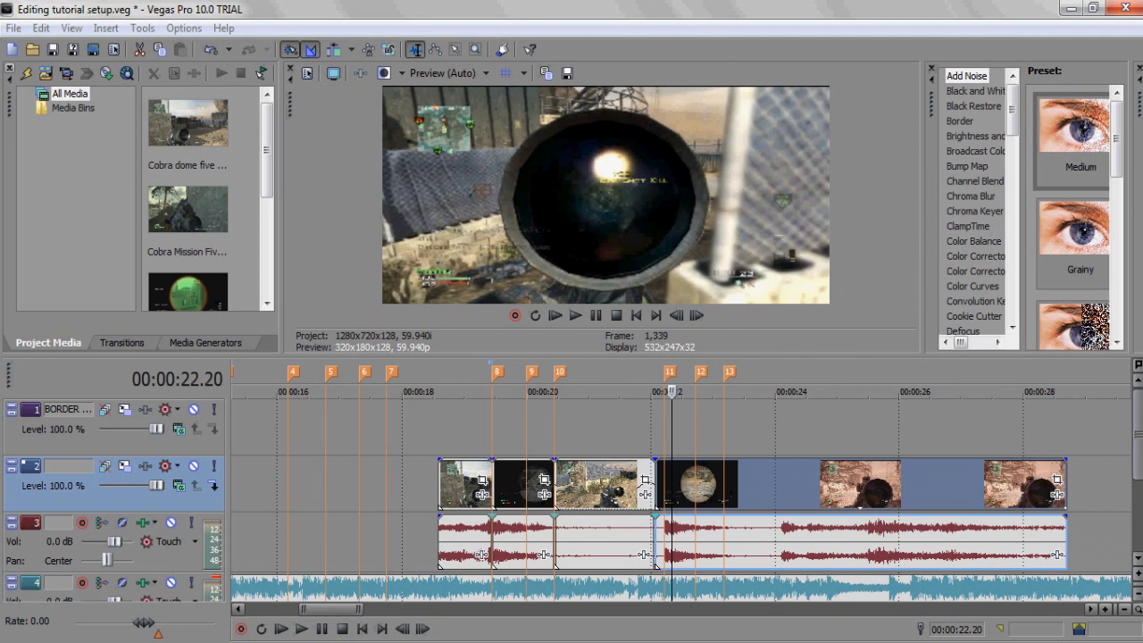
pyautogui.press('Right')
pyautogui.press('Right')
pyautogui.press('Right')
pyautogui.press('Right')
pyautogui.press('Right')
pyautogui.press('Right')
pyautogui.press('Right')
pyautogui.press('Right')
pyautogui.press('Right')
pyautogui.press('Right')
pyautogui.press('Right')
pyautogui.press('Right')
pyautogui.press('Right')
pyautogui.press('Right')
pyautogui.press('Right')
pyautogui.press('Right')
pyautogui.press('Right')
pyautogui.press('Right')
pyautogui.press('Right')
pyautogui.press('Right')
pyautogui.press('Right')
pyautogui.press('Right')
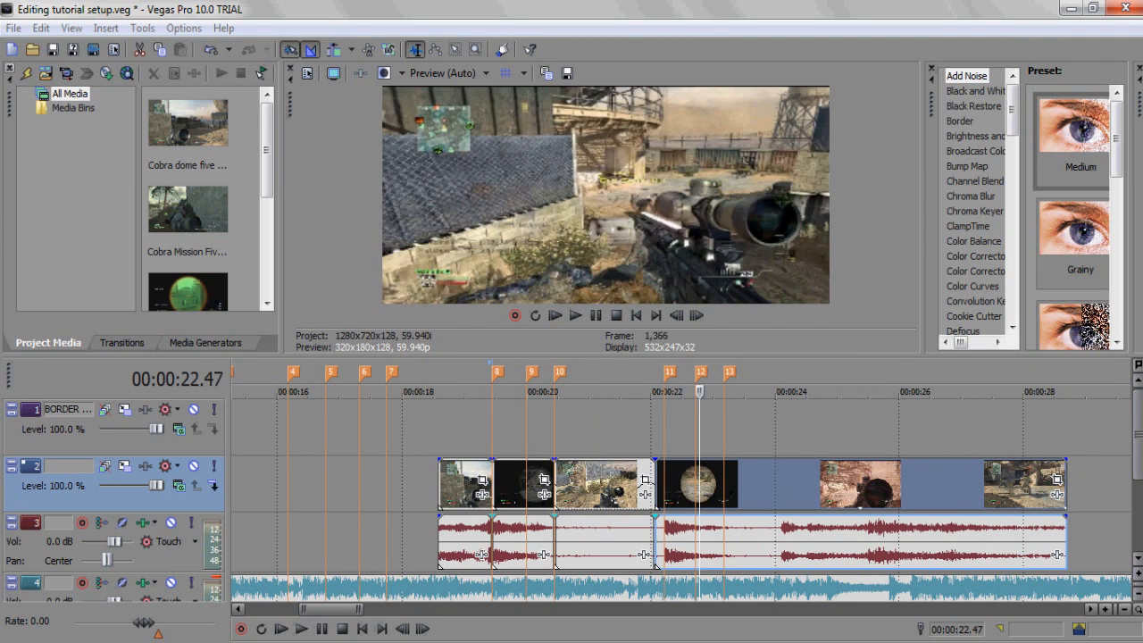
pyautogui.press('Right')
# Step: Move the last gameplay clip 40.06 later on the timeline and place the playhead at its start
pyautogui.scroll(-10, 678, 500)
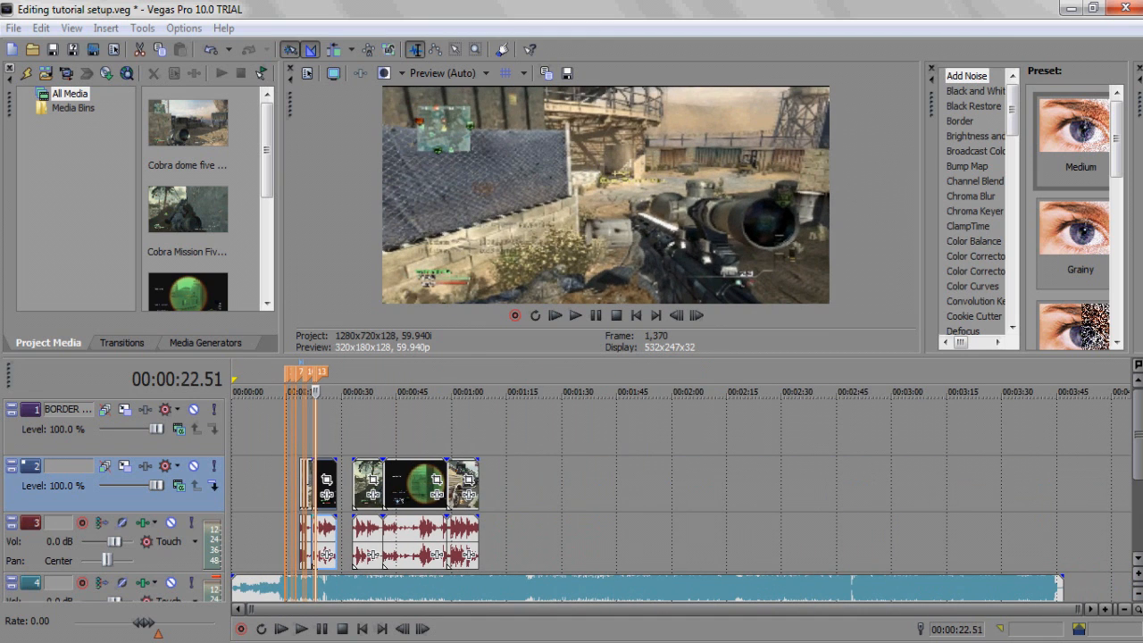
pyautogui.moveTo(461, 486); pyautogui.dragTo(607, 487)
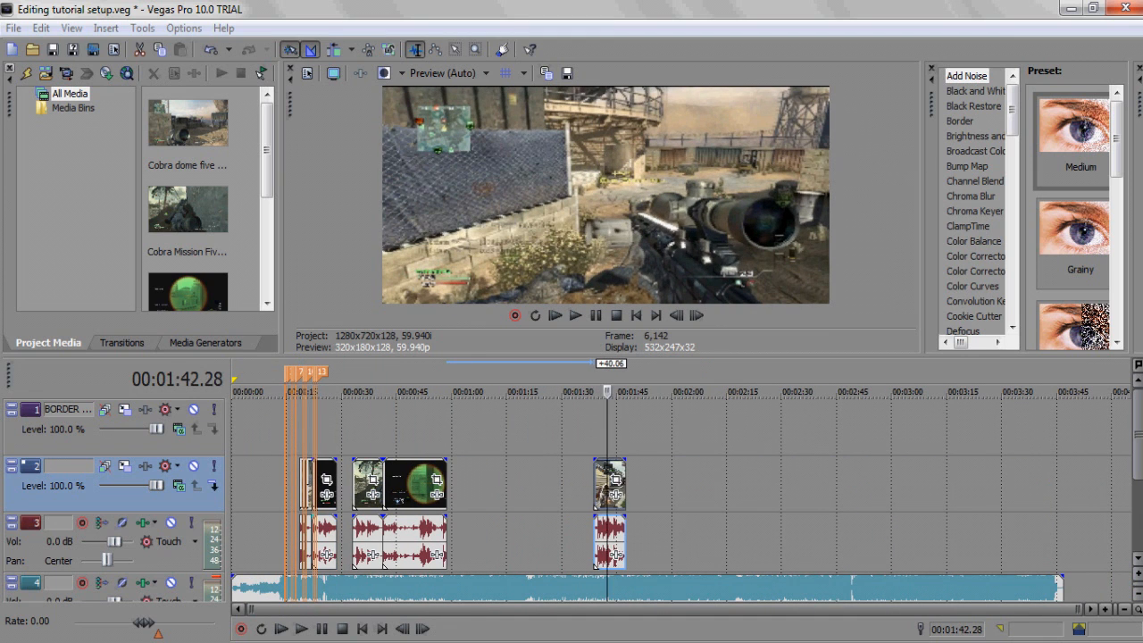
pyautogui.click(595, 487)
pyautogui.press('Right')
pyautogui.press('Right')
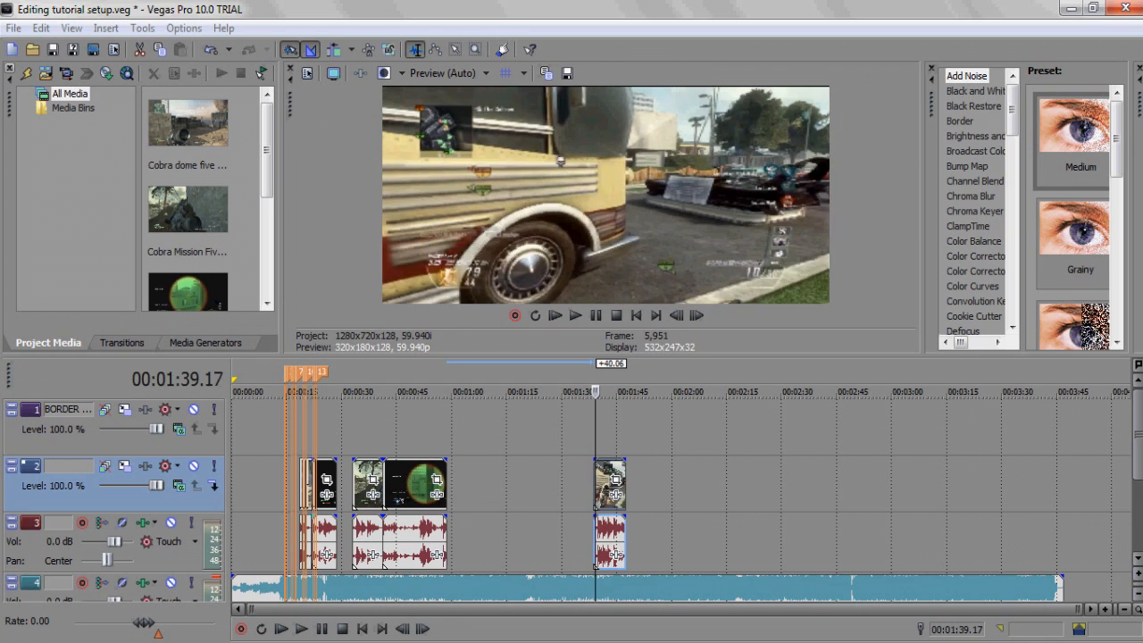
# Step: Browse the video effects list and examine the presets of RSMB and Magic Bullet Looks
pyautogui.moveTo(1012, 110); pyautogui.dragTo(1012, 114)
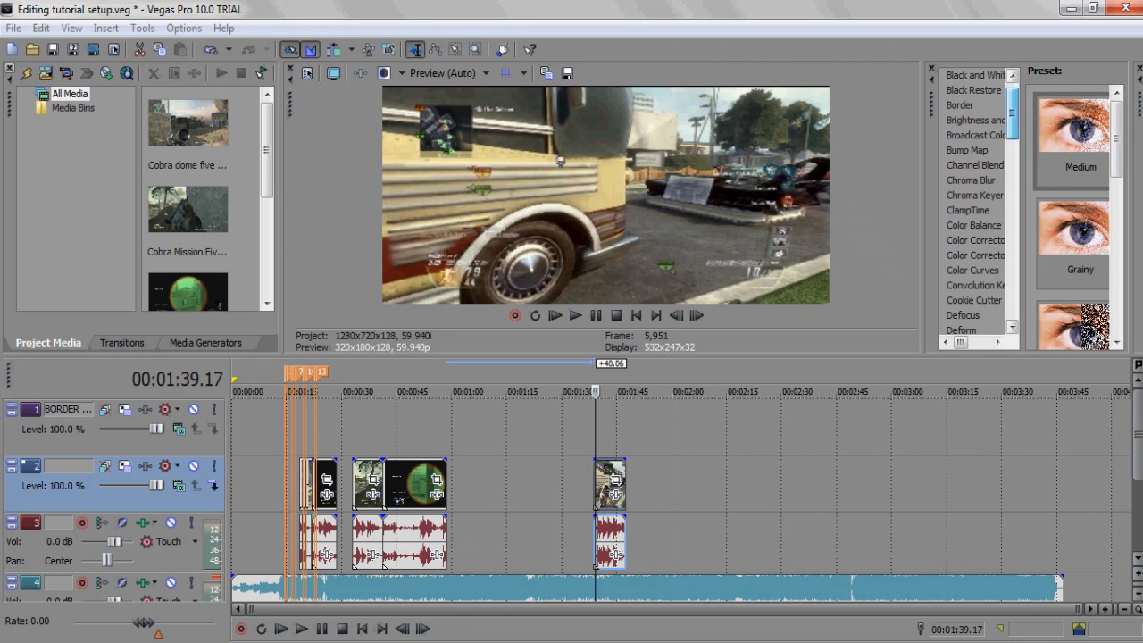
pyautogui.click(976, 120)
pyautogui.moveTo(1012, 113); pyautogui.dragTo(1011, 268)
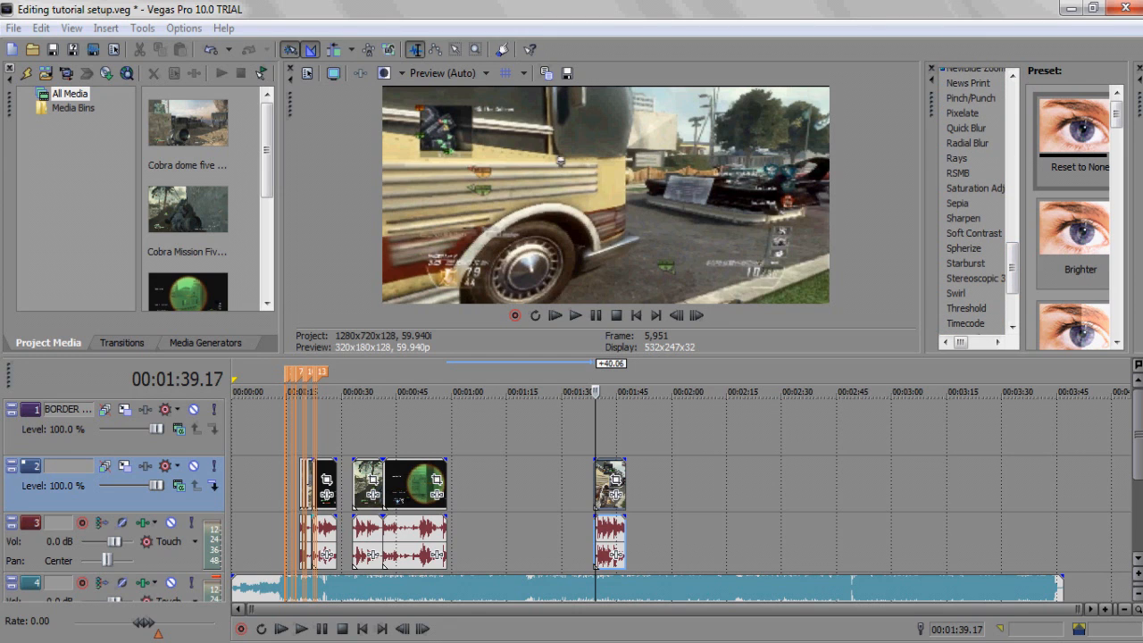
pyautogui.click(958, 173)
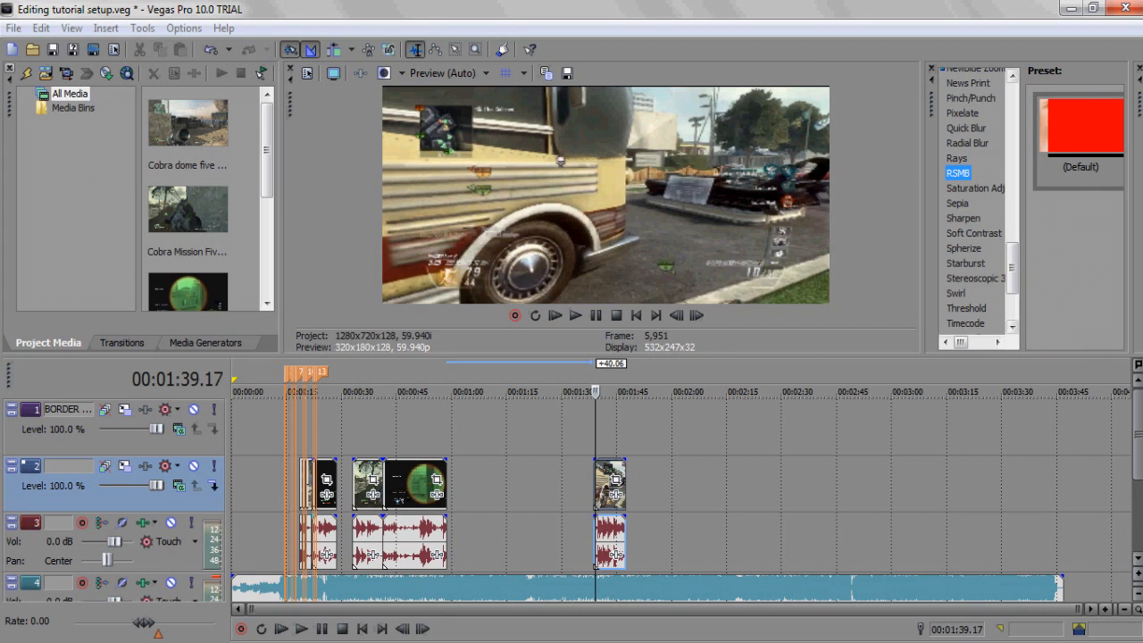
pyautogui.moveTo(1012, 268); pyautogui.dragTo(1012, 190)
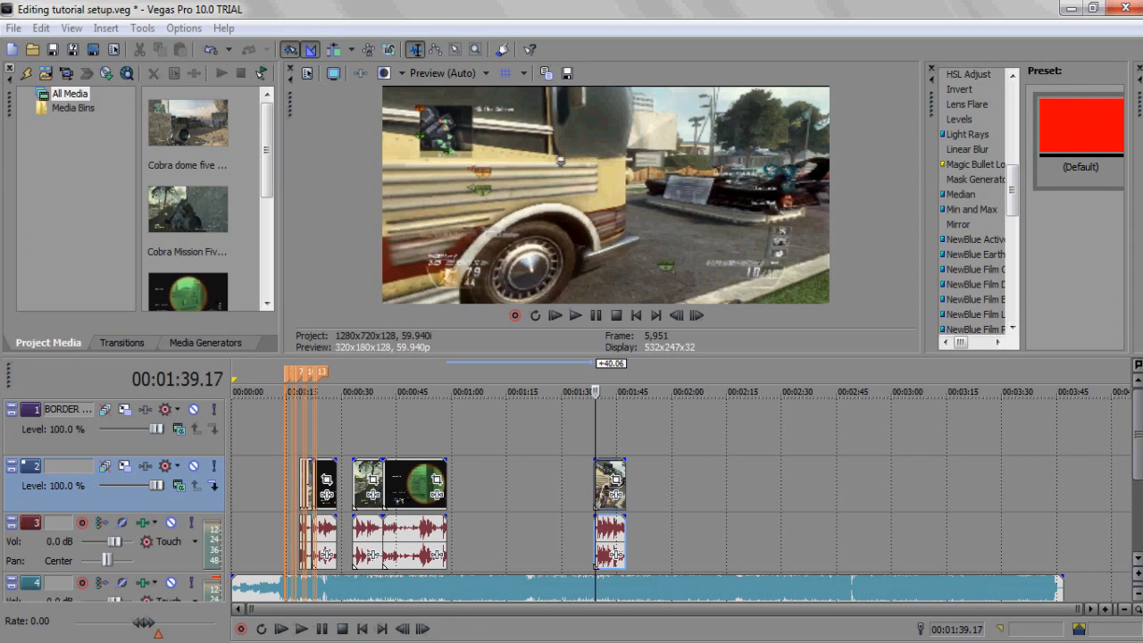
pyautogui.click(975, 164)
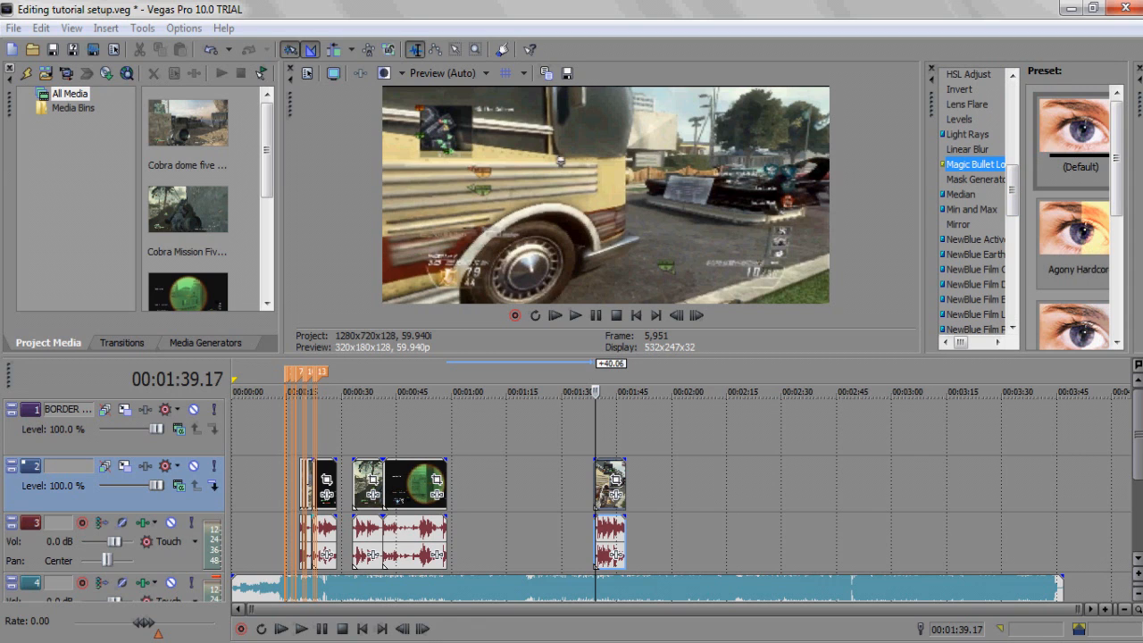
pyautogui.scroll(-1, 1076, 214)
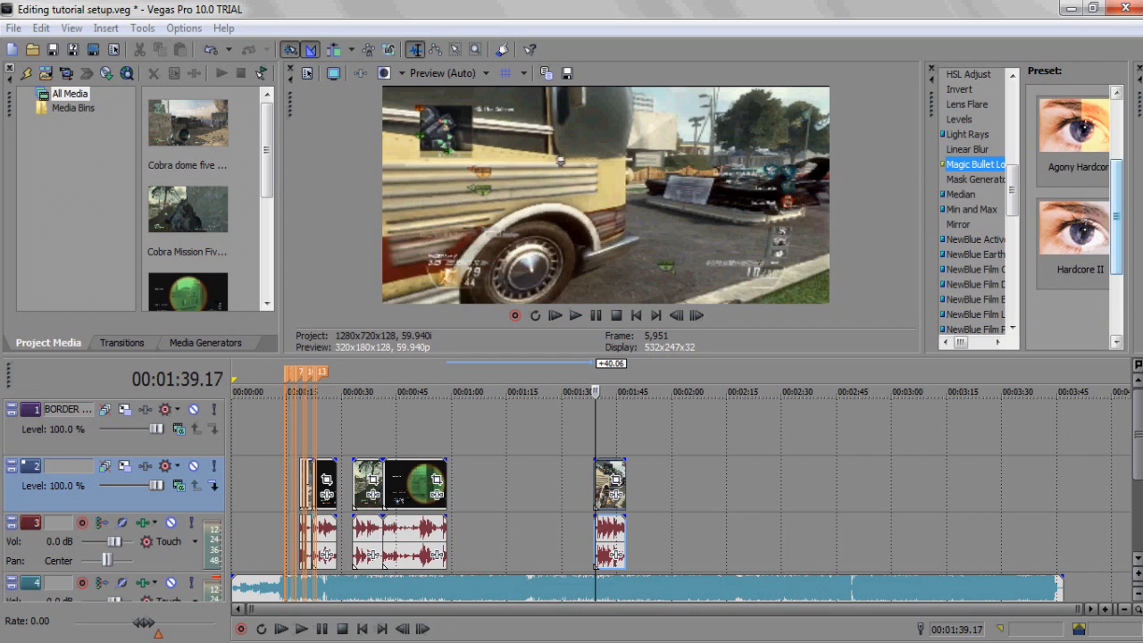
pyautogui.scroll(1, 1077, 215)
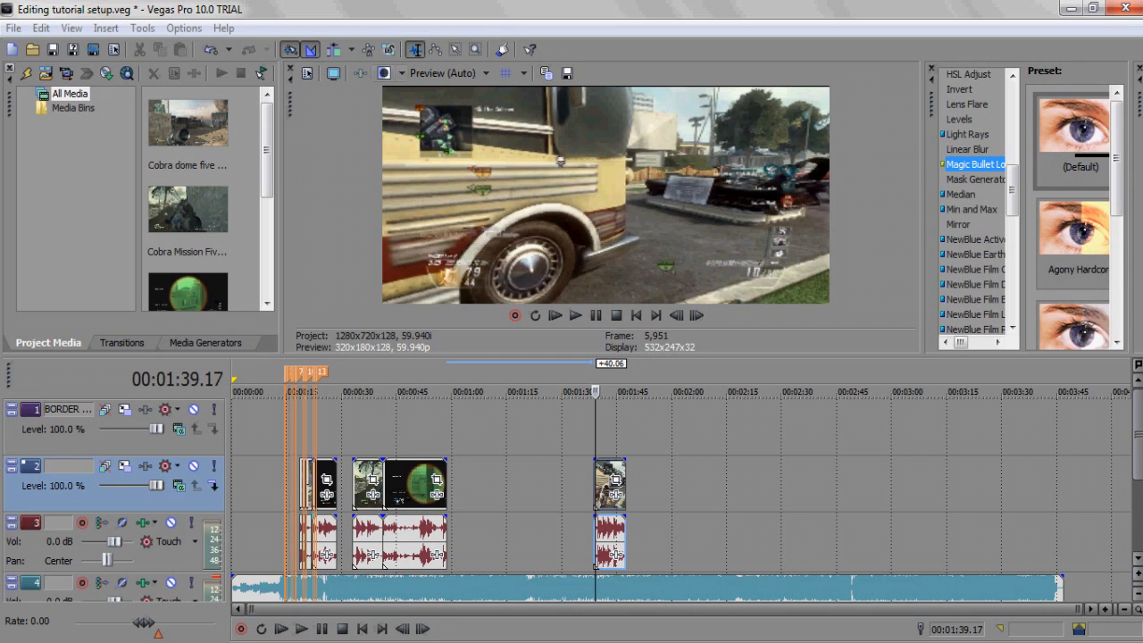
pyautogui.scroll(-10, 978, 201)
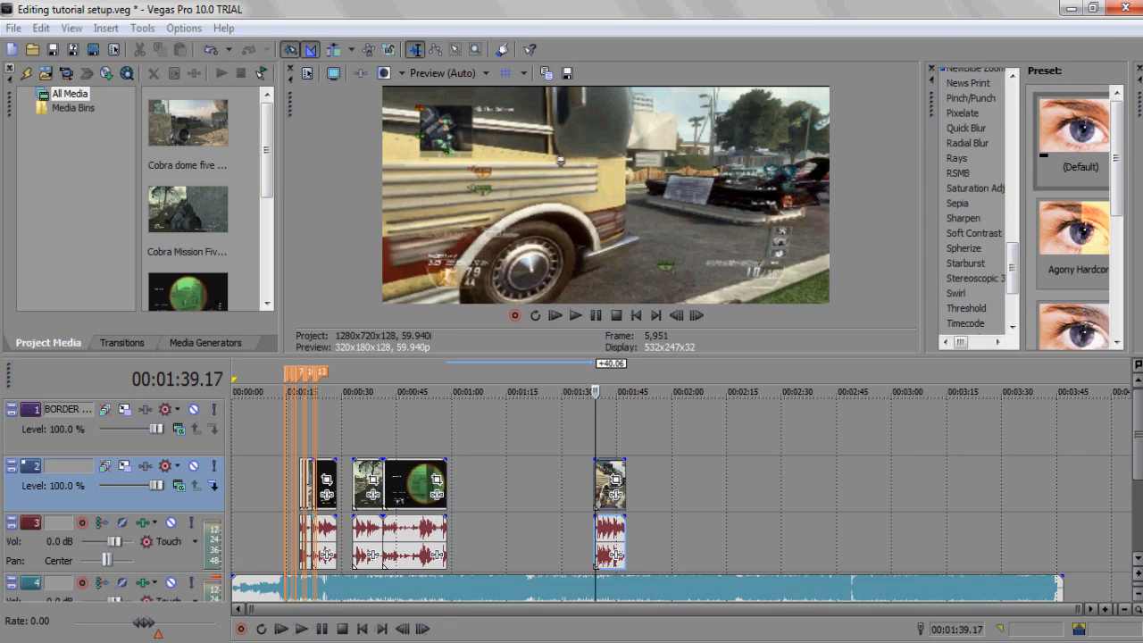
# Step: Try Saturation Adjust with the Reset to None preset on video track 2, with Amount at -0.0300 and Low at -0.1940
pyautogui.click(974, 189)
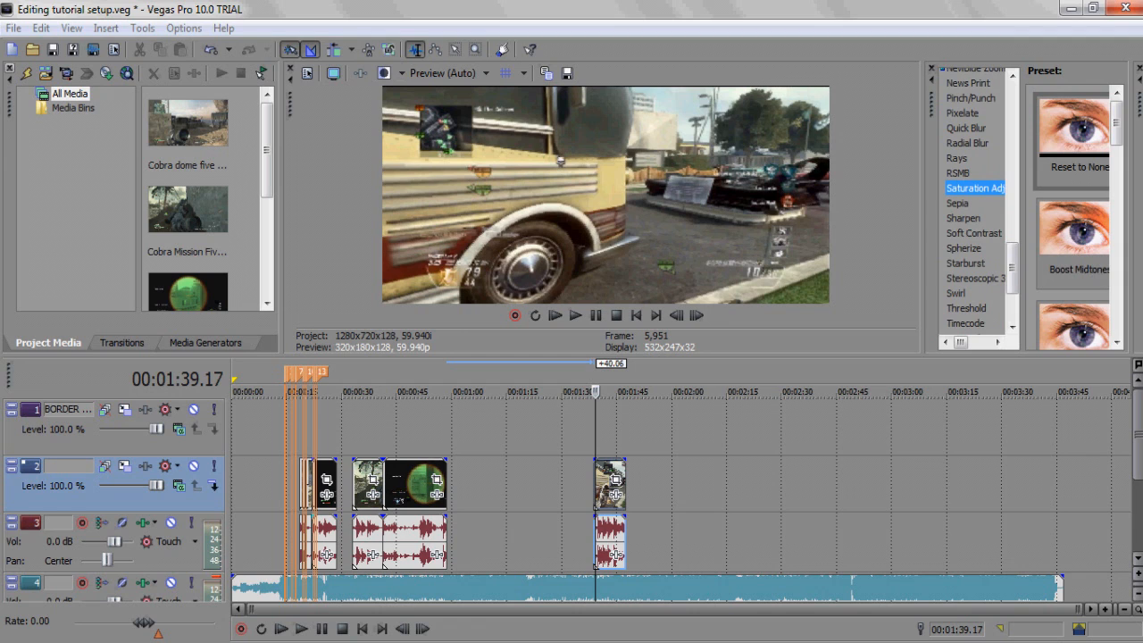
pyautogui.moveTo(1116, 123)
pyautogui.mouseDown()
pyautogui.moveTo(1117, 150)
pyautogui.moveTo(1116, 120)
pyautogui.mouseUp()
pyautogui.click(1074, 129)
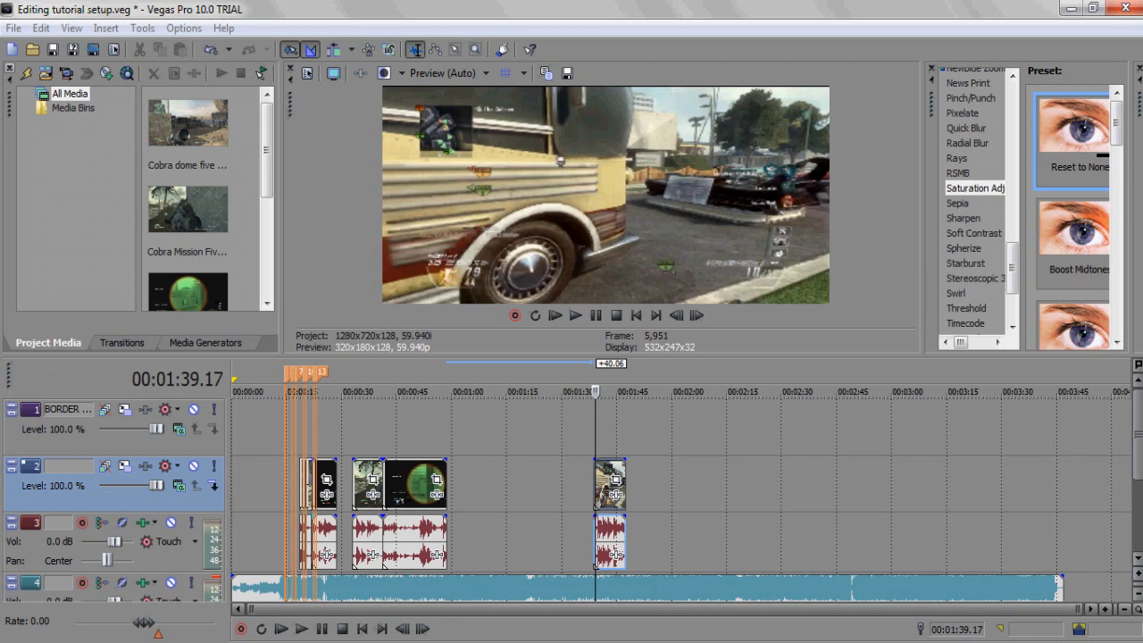
pyautogui.moveTo(1074, 129); pyautogui.dragTo(67, 487)
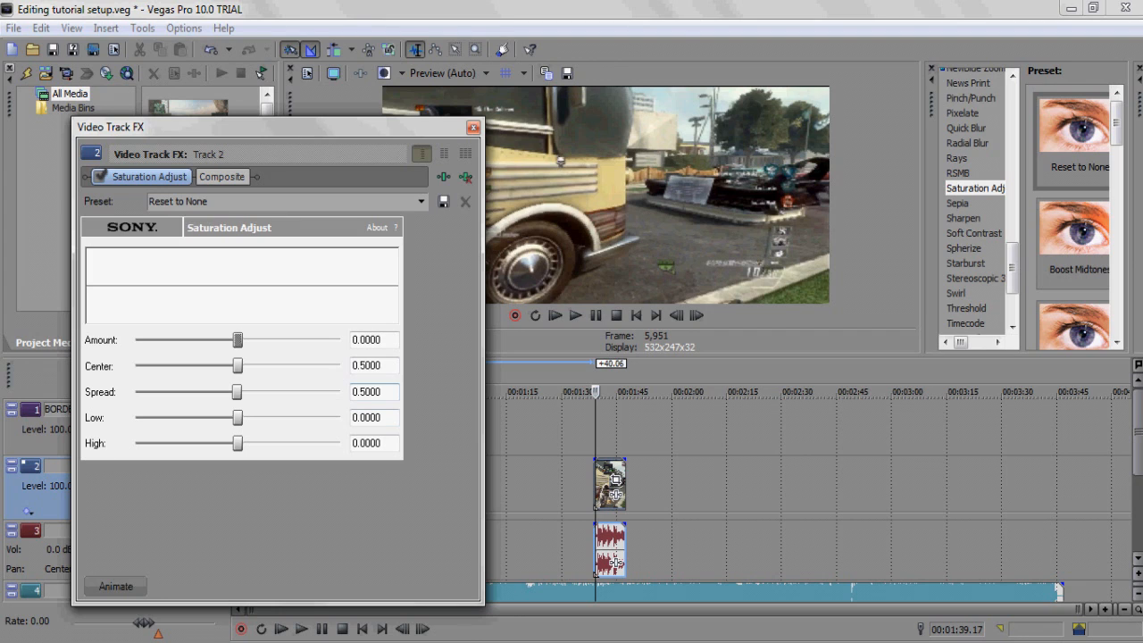
pyautogui.moveTo(238, 339)
pyautogui.mouseDown()
pyautogui.moveTo(304, 340)
pyautogui.moveTo(234, 339)
pyautogui.mouseUp()
pyautogui.moveTo(237, 417)
pyautogui.mouseDown()
pyautogui.moveTo(295, 417)
pyautogui.moveTo(159, 417)
pyautogui.moveTo(229, 417)
pyautogui.moveTo(217, 417)
pyautogui.mouseUp()
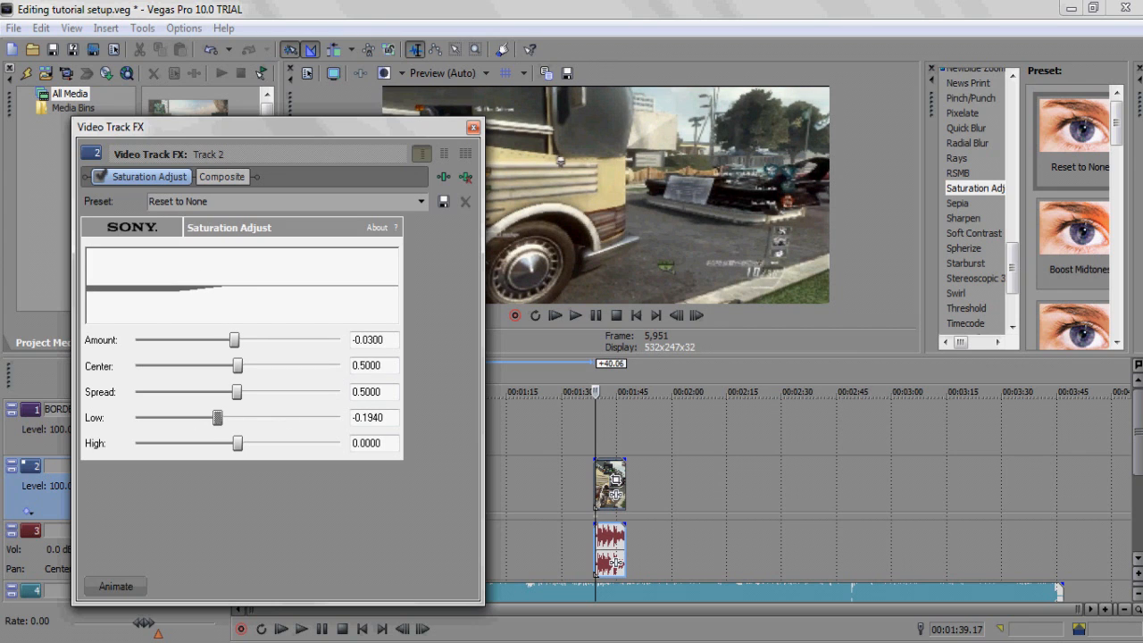
pyautogui.click(473, 127)
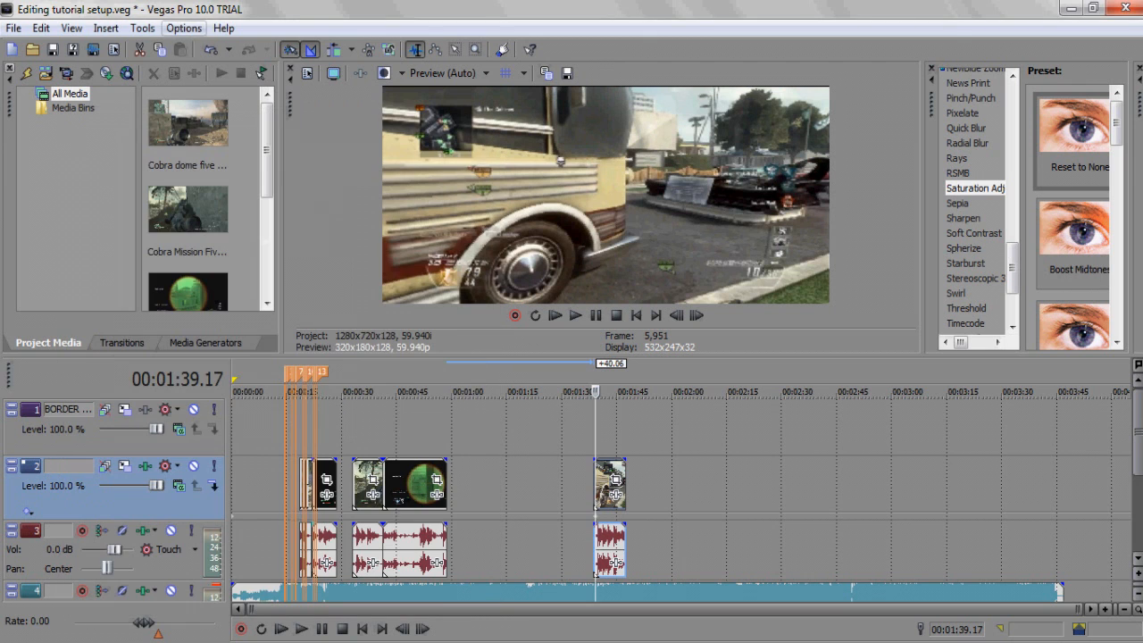
# Step: Undo the saturation changes and the addition of the Saturation Adjust effect to track 2
pyautogui.click(41, 28)
pyautogui.click(107, 47)
pyautogui.click(41, 28)
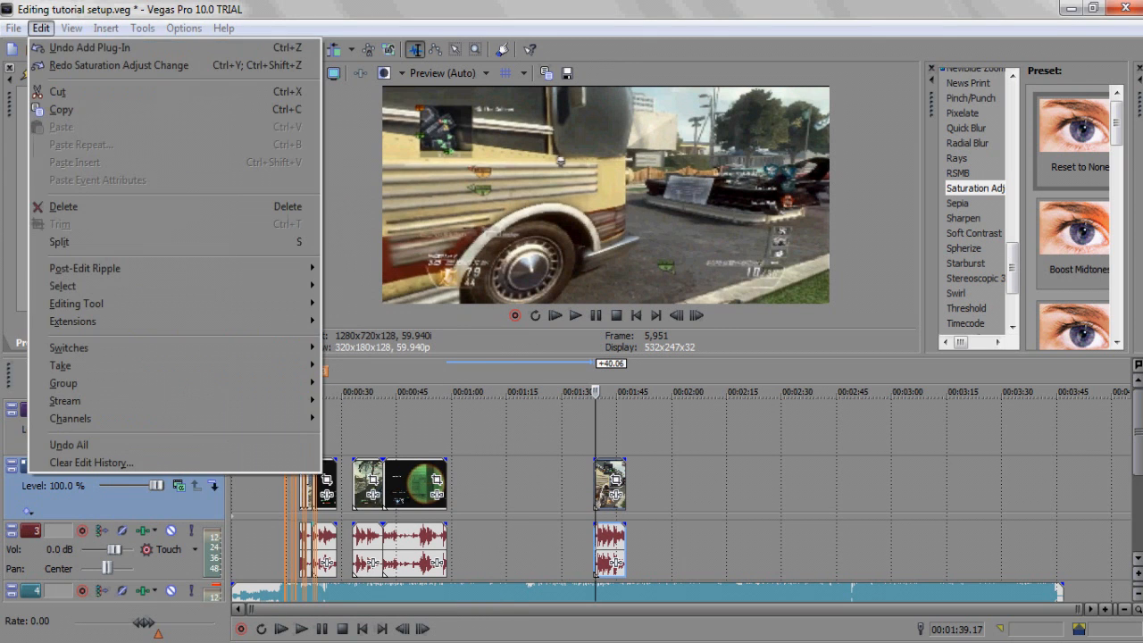
pyautogui.click(90, 48)
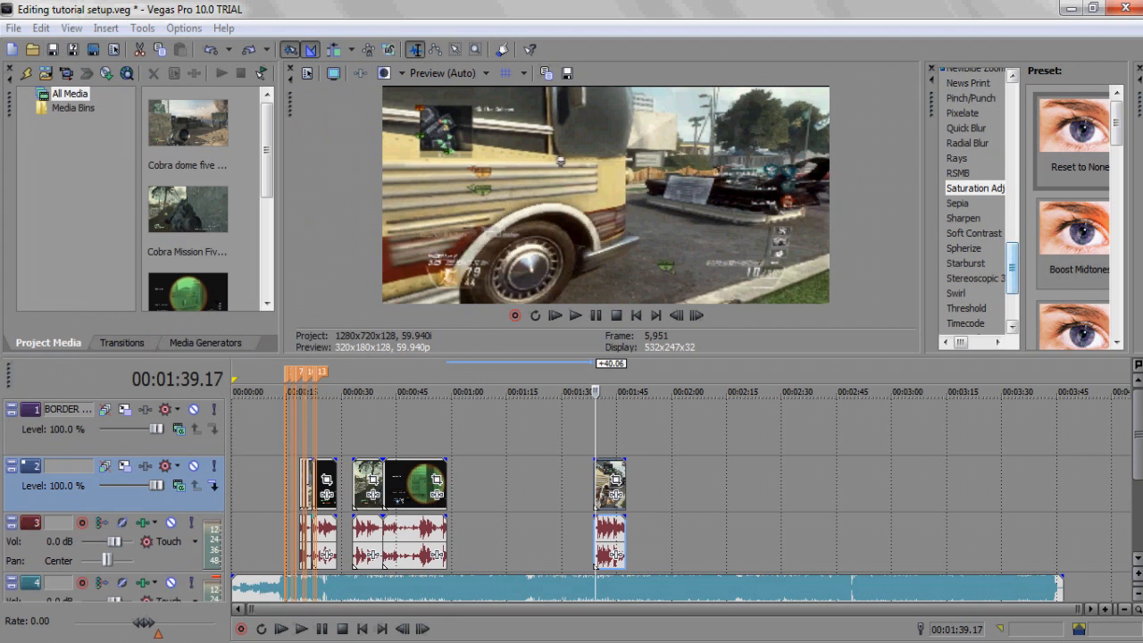
# Step: Find the Color Curves effect in the video effects list and show its presets
pyautogui.scroll(15, 976, 202)
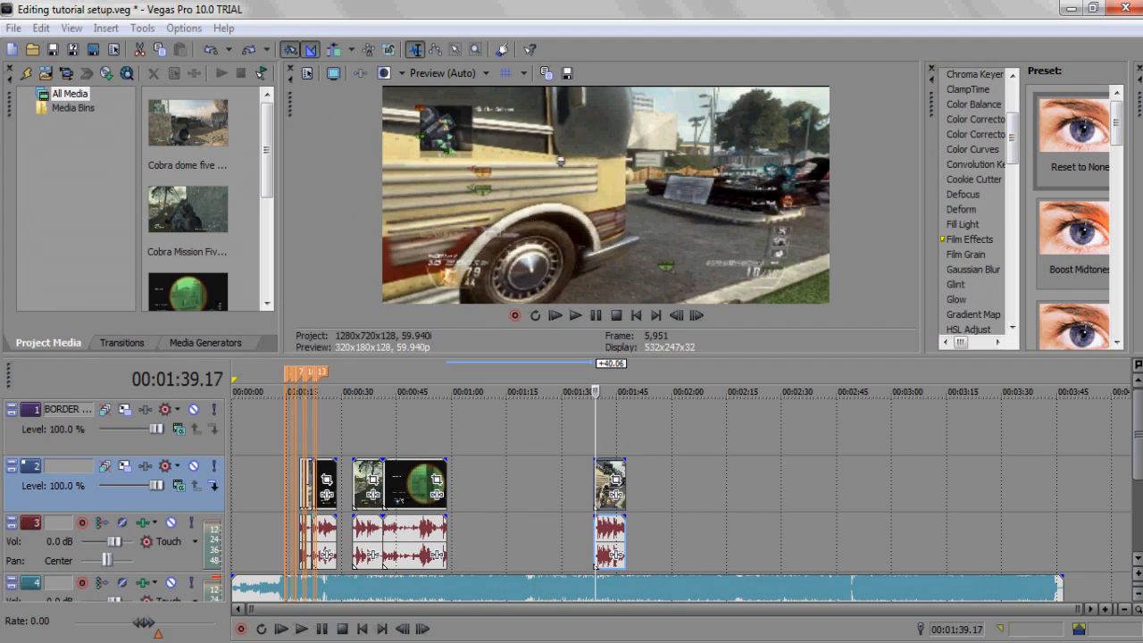
pyautogui.click(972, 149)
pyautogui.click(975, 135)
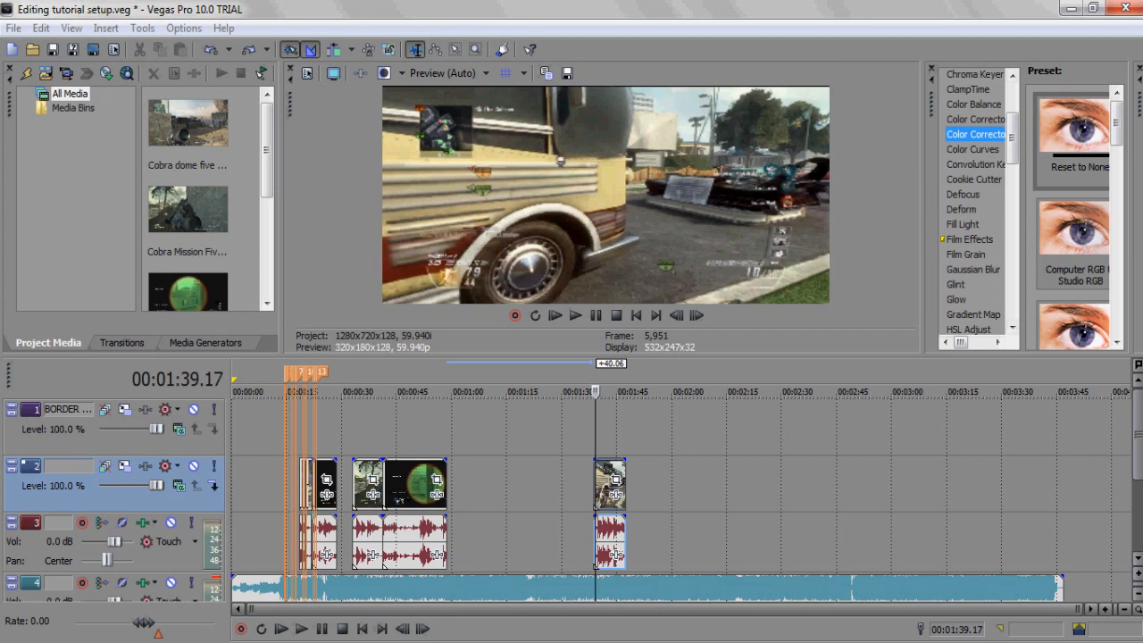
pyautogui.click(972, 149)
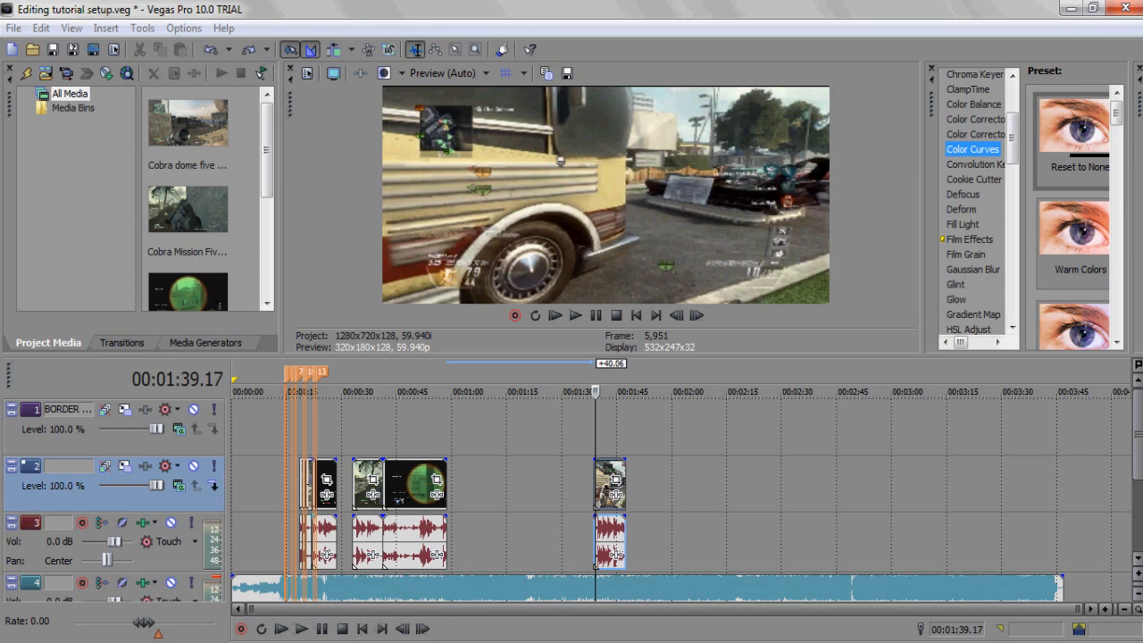
# Step: Select the piece containing the second gunshot and place the playhead at 00:00:22.31, between markers 11 and 12
pyautogui.click(316, 485)
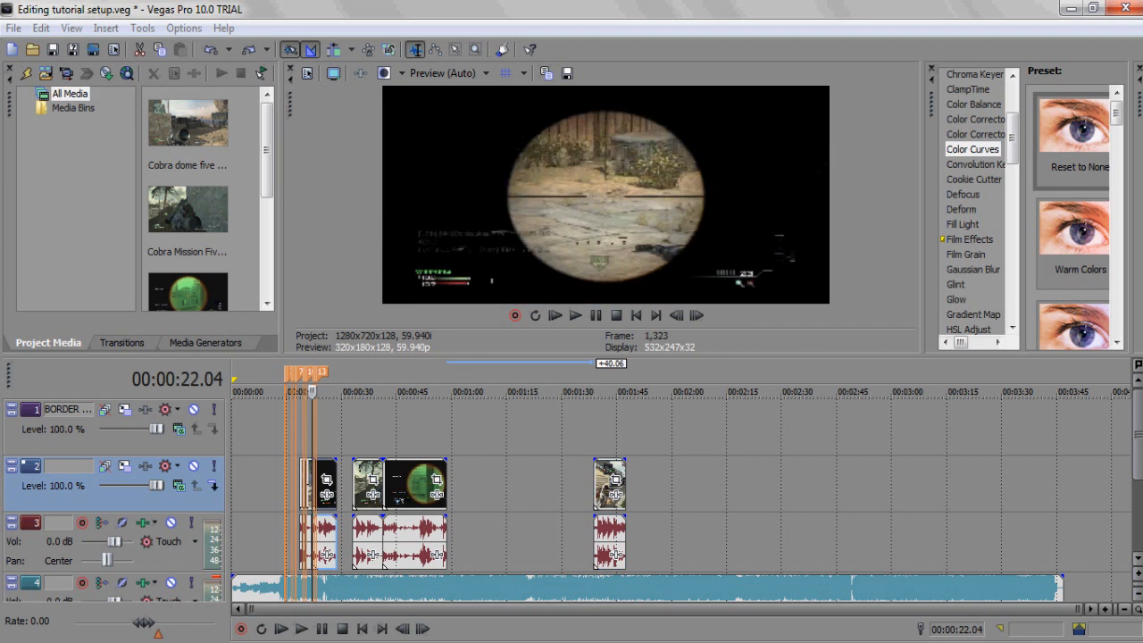
pyautogui.scroll(5, 316, 485)
pyautogui.press('Right')
pyautogui.press('Right')
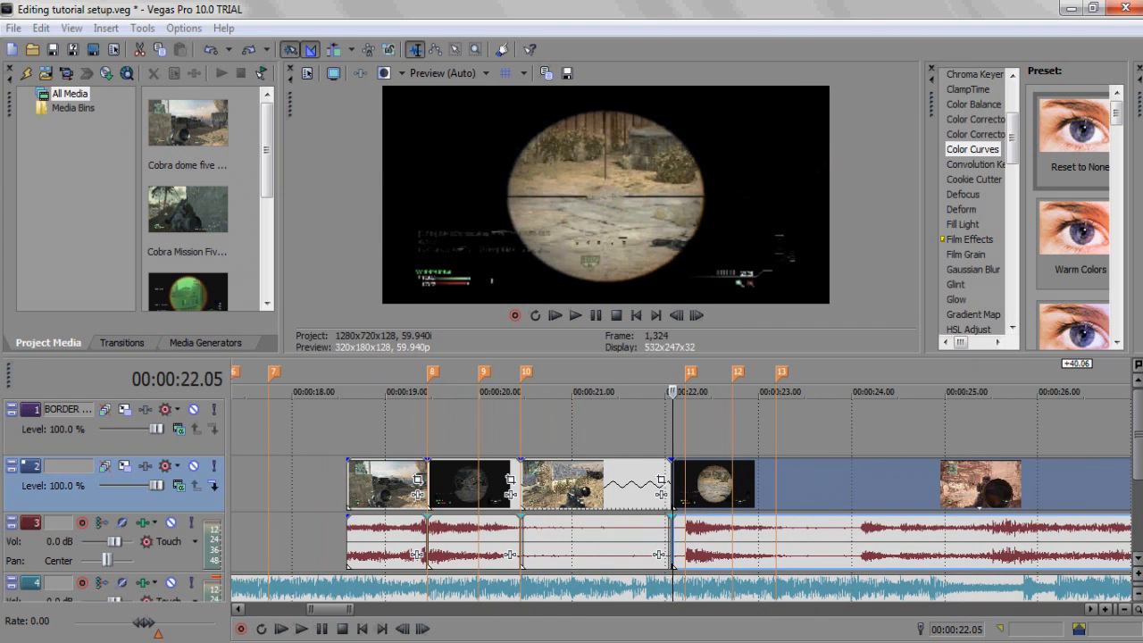
pyautogui.press('Up')
pyautogui.press('Up')
pyautogui.press('Up')
pyautogui.press('Down')
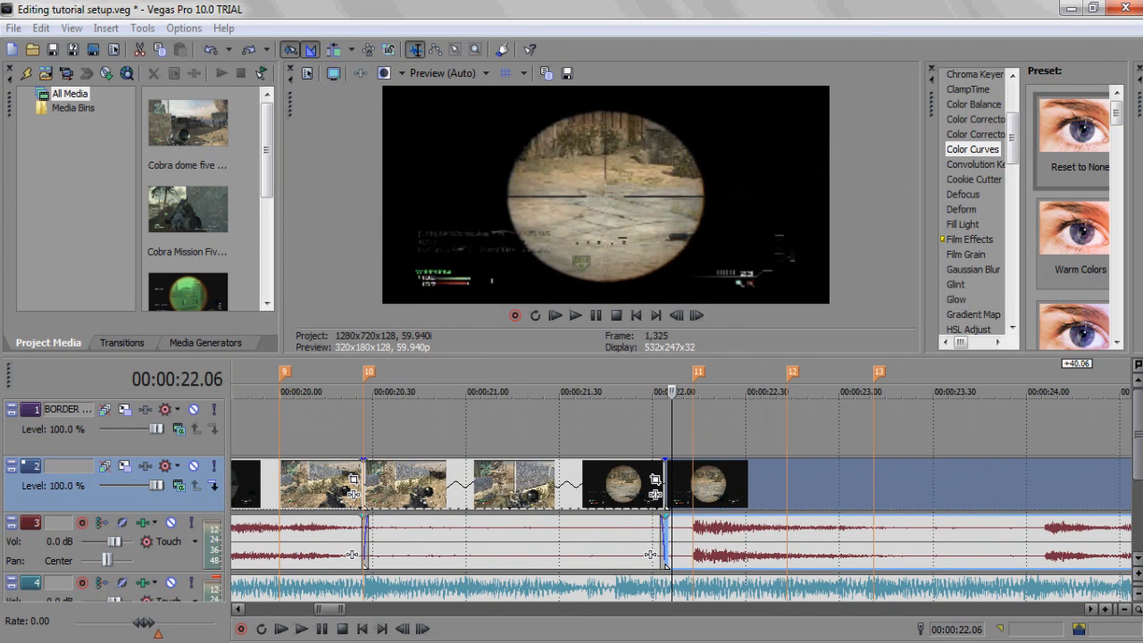
pyautogui.click(749, 485)
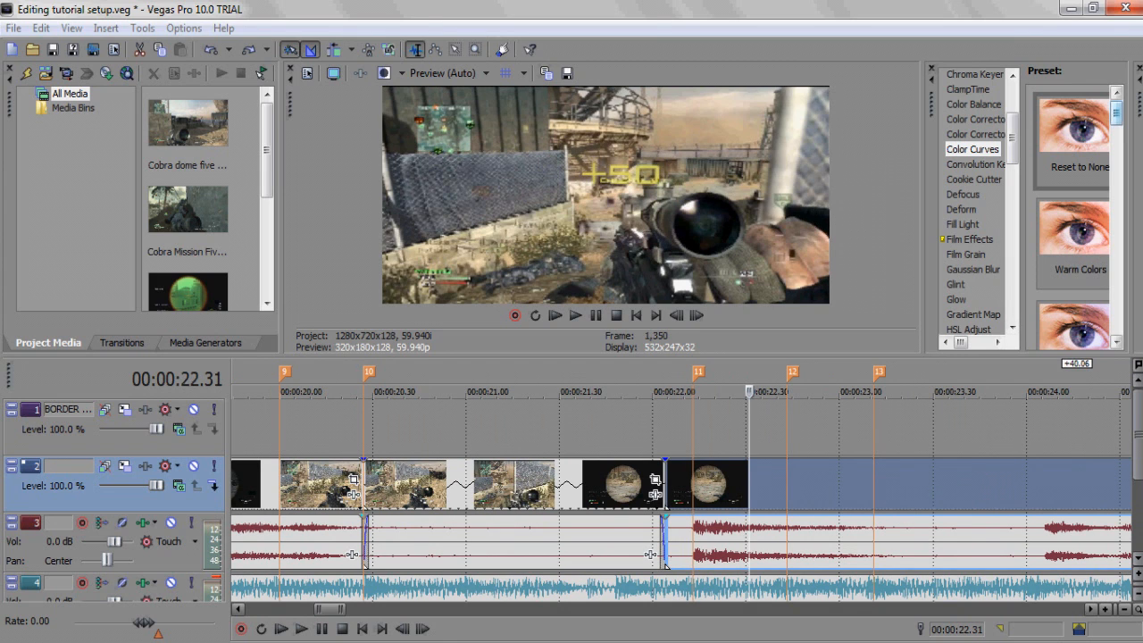
# Step: Apply Color Curves with the Reset to None preset to the second gunshot's piece and show the effect's keyframe timeline
pyautogui.click(1079, 132)
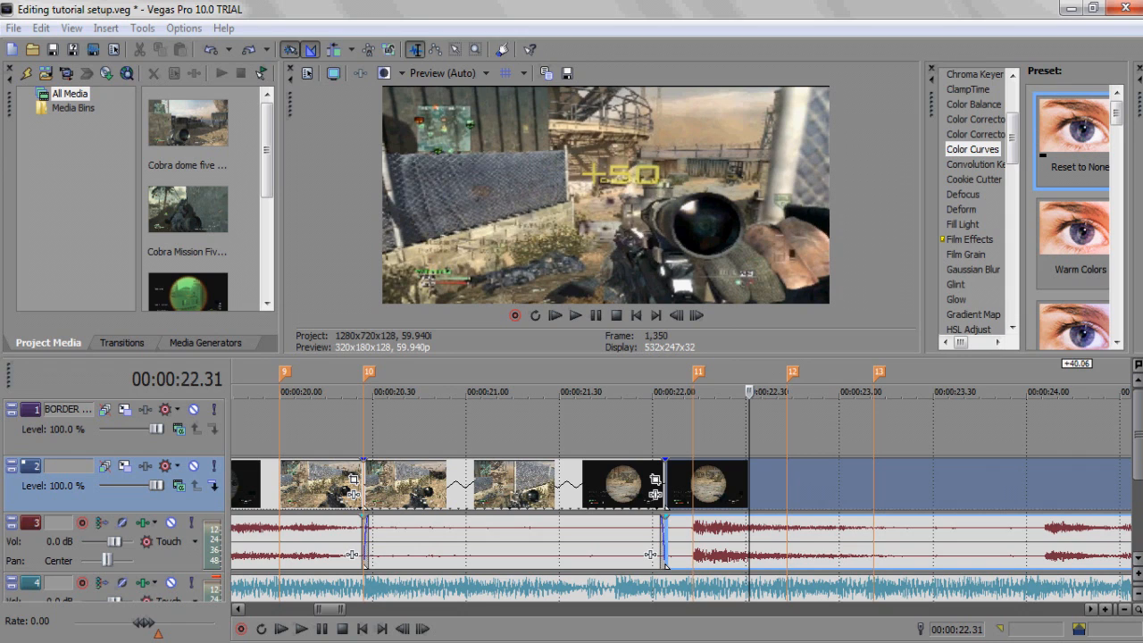
pyautogui.moveTo(1079, 132); pyautogui.dragTo(796, 485)
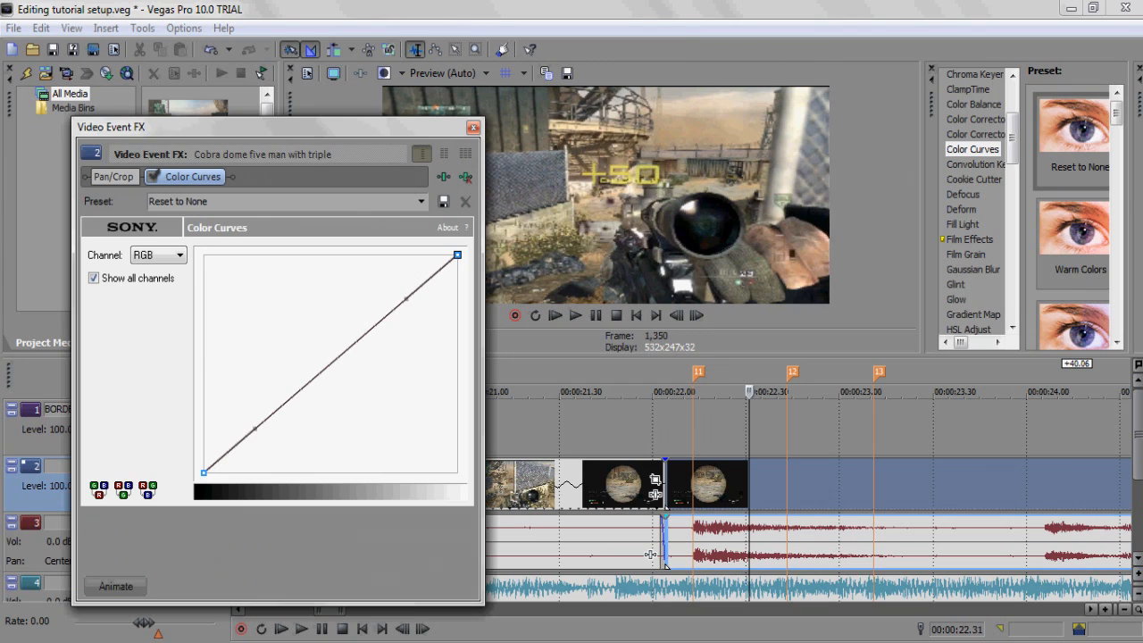
pyautogui.click(115, 586)
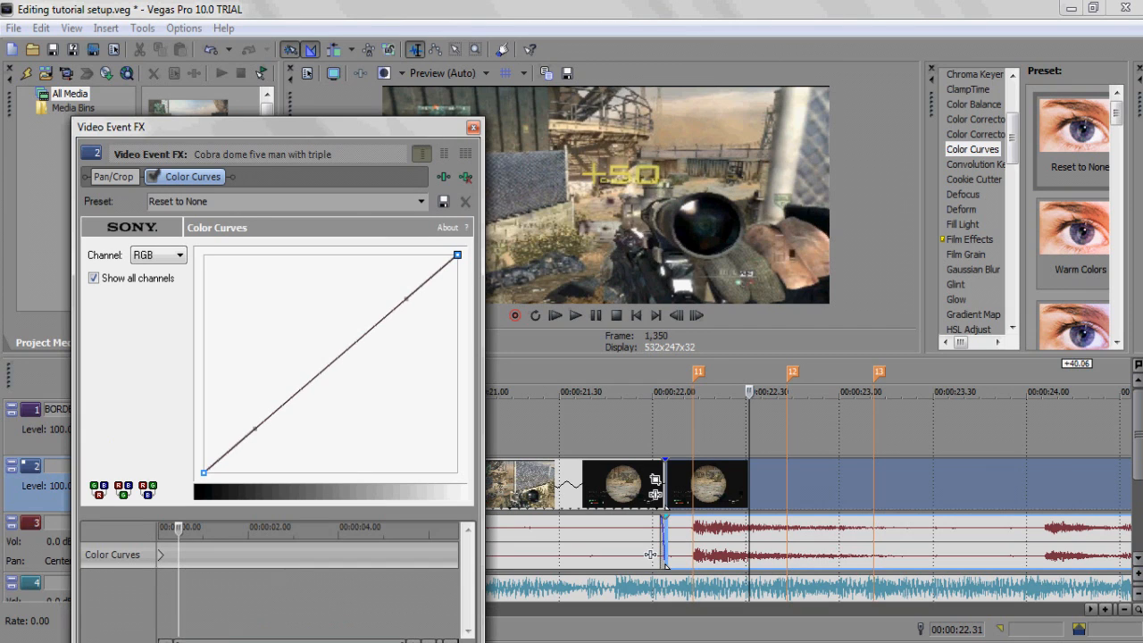
pyautogui.moveTo(277, 117); pyautogui.dragTo(249, 133)
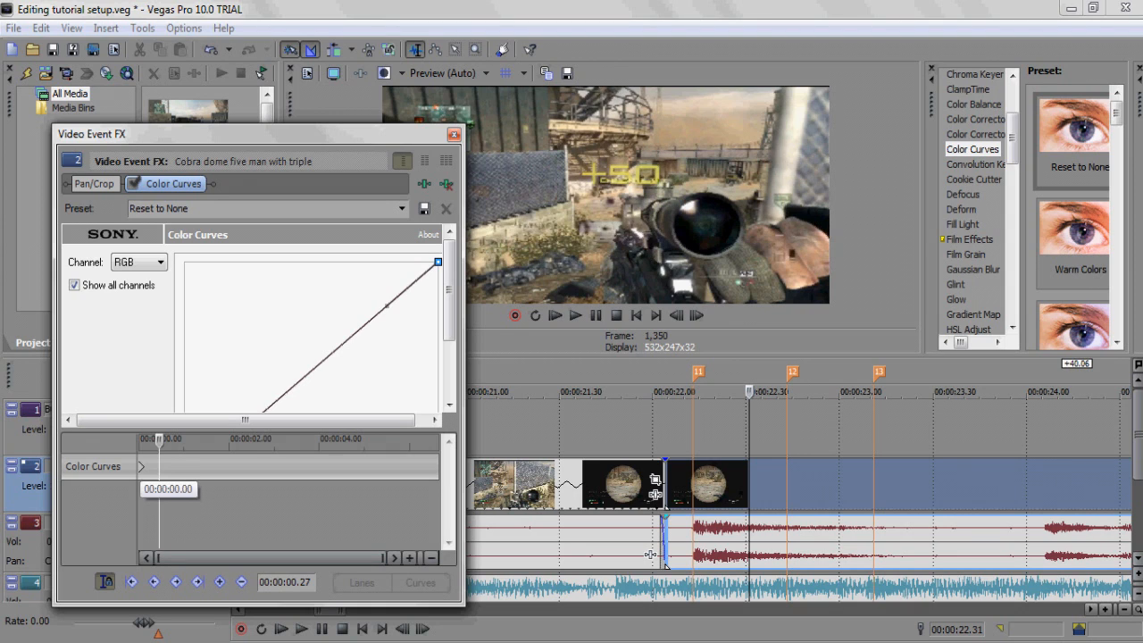
# Step: Add Color Curves keyframes at marker 12 (effect time 00:00:00.39) and just before it at 00:00:00.31
pyautogui.click(140, 469)
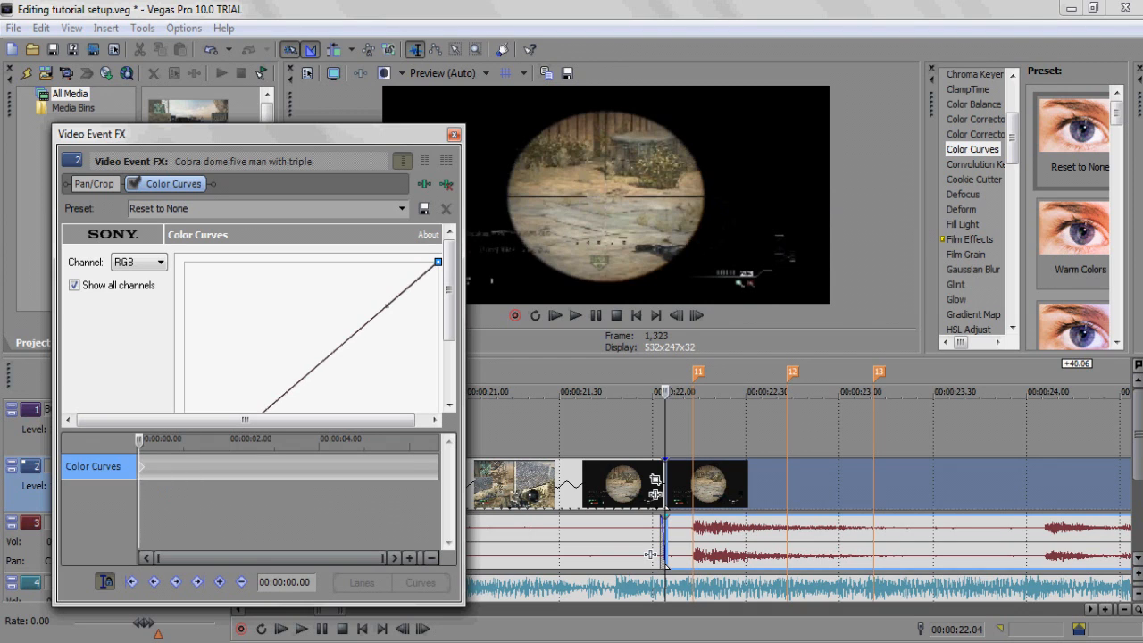
pyautogui.click(788, 484)
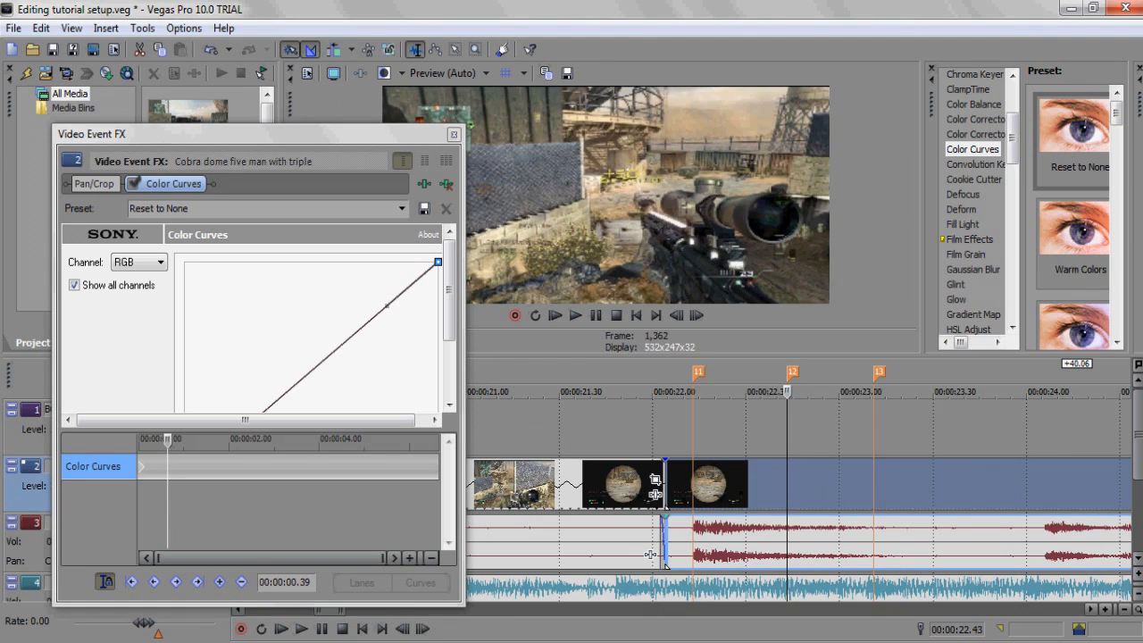
pyautogui.click(220, 581)
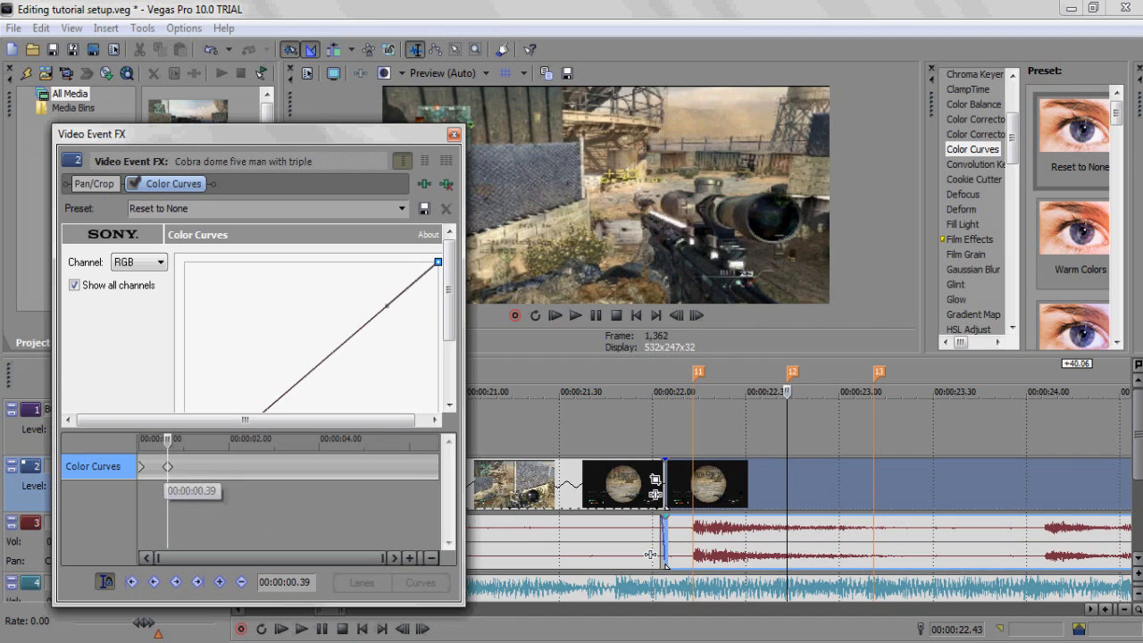
pyautogui.click(162, 466)
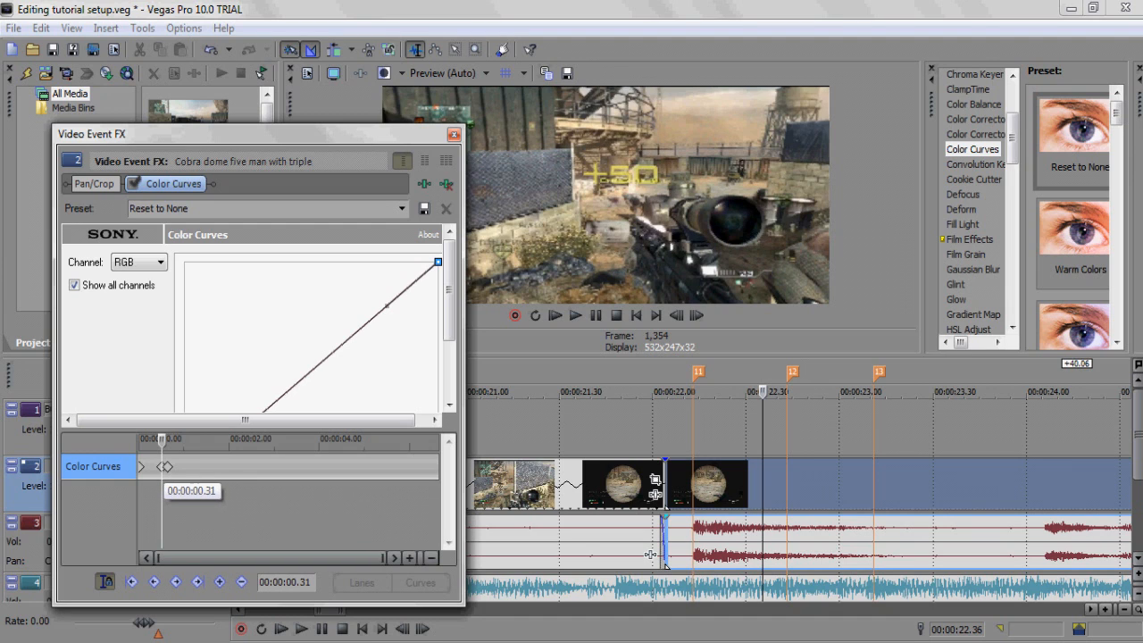
# Step: Set the Color Curves keyframe at marker 12 to the Flash preset
pyautogui.click(168, 467)
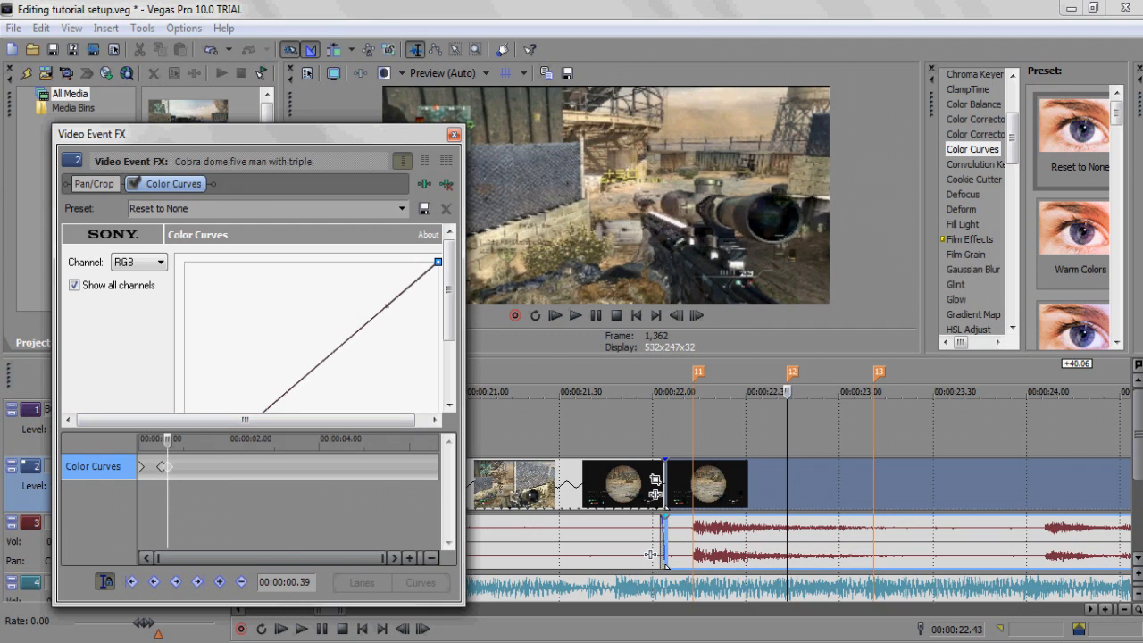
pyautogui.click(402, 208)
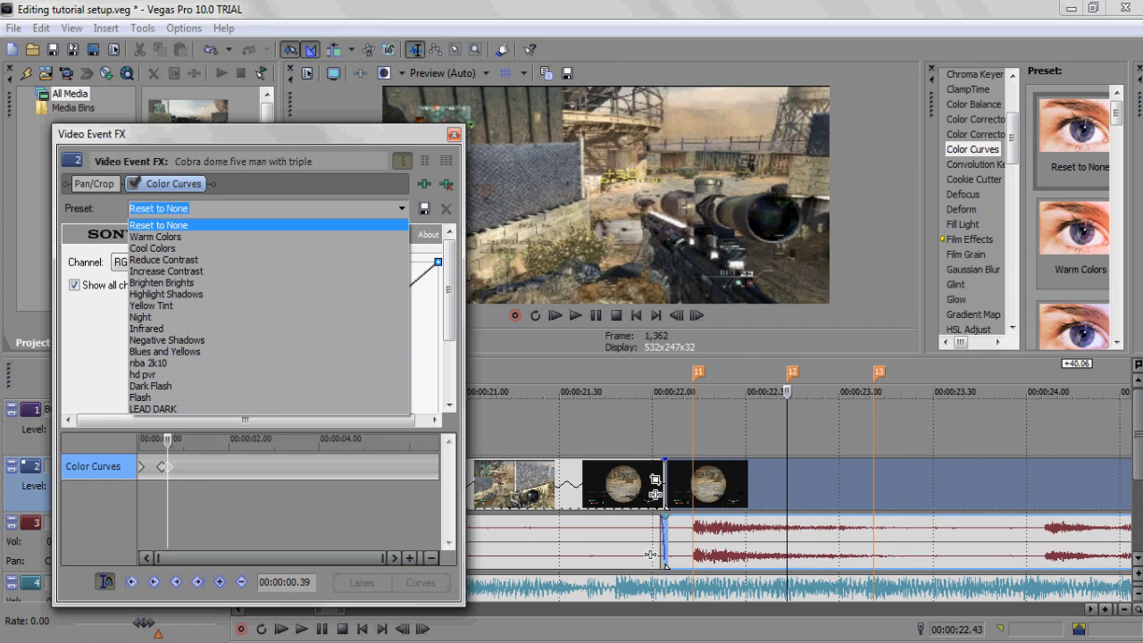
pyautogui.press('Return')
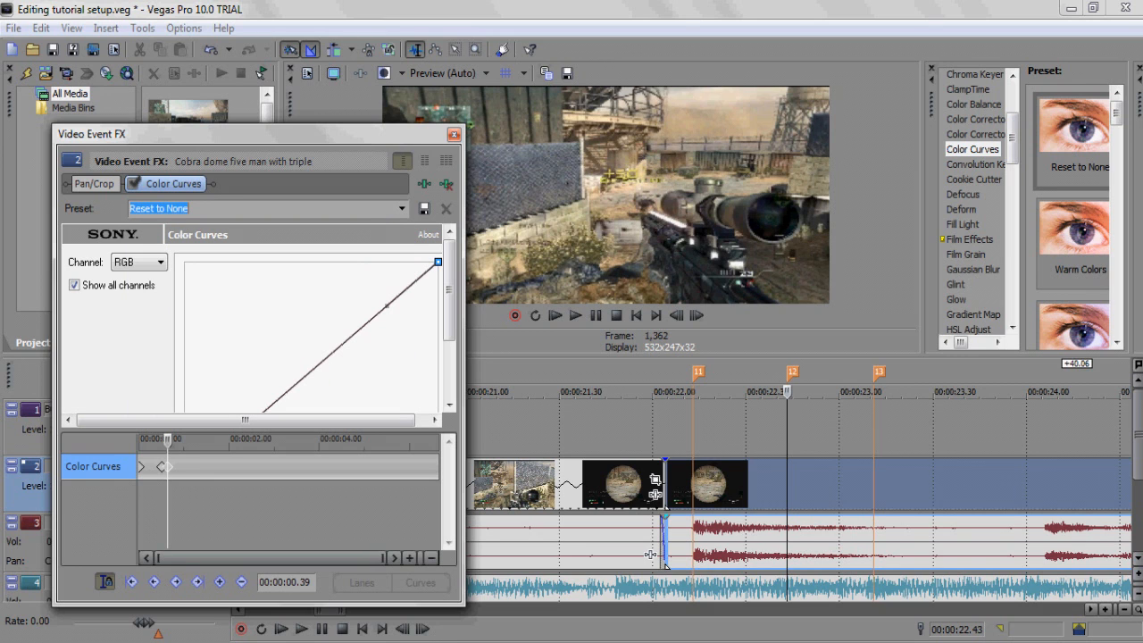
pyautogui.moveTo(387, 306); pyautogui.dragTo(324, 227)
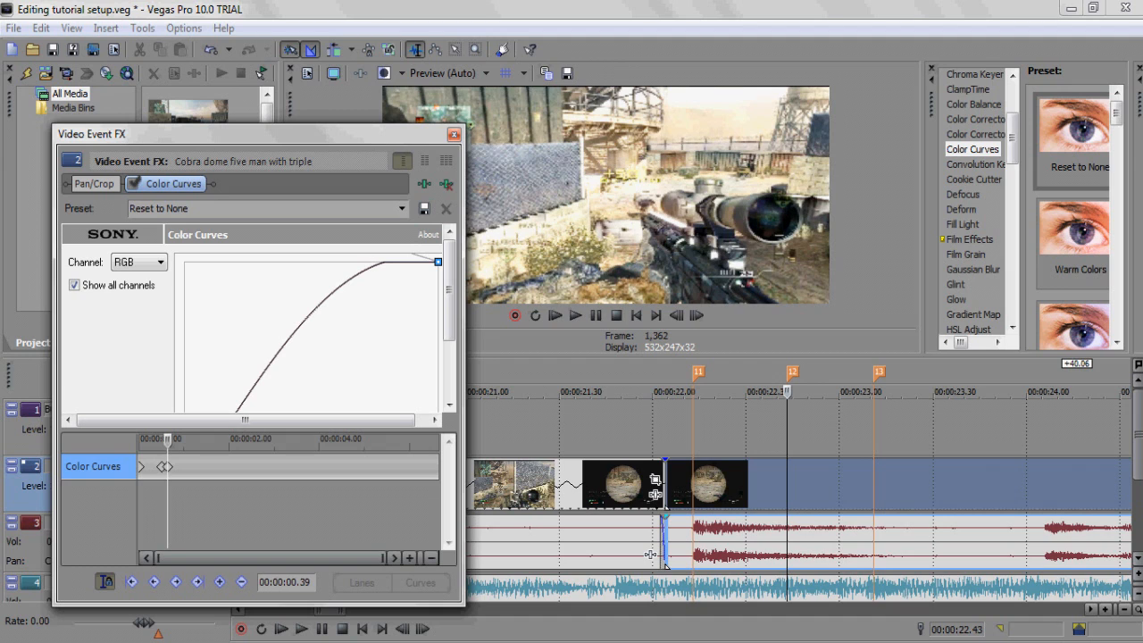
pyautogui.click(402, 208)
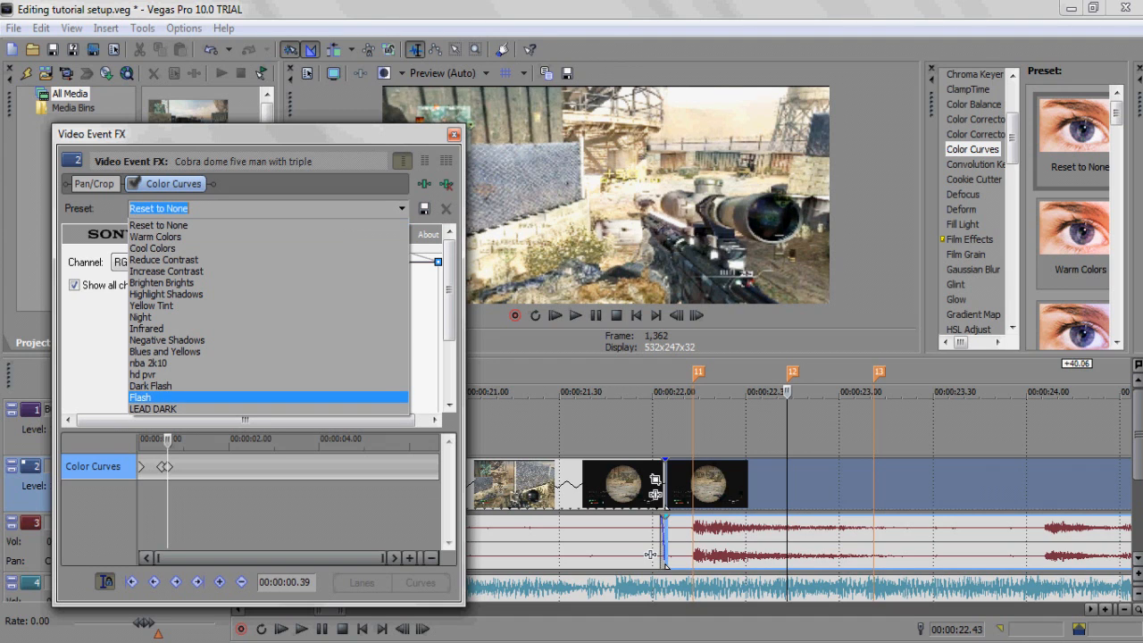
pyautogui.click(143, 397)
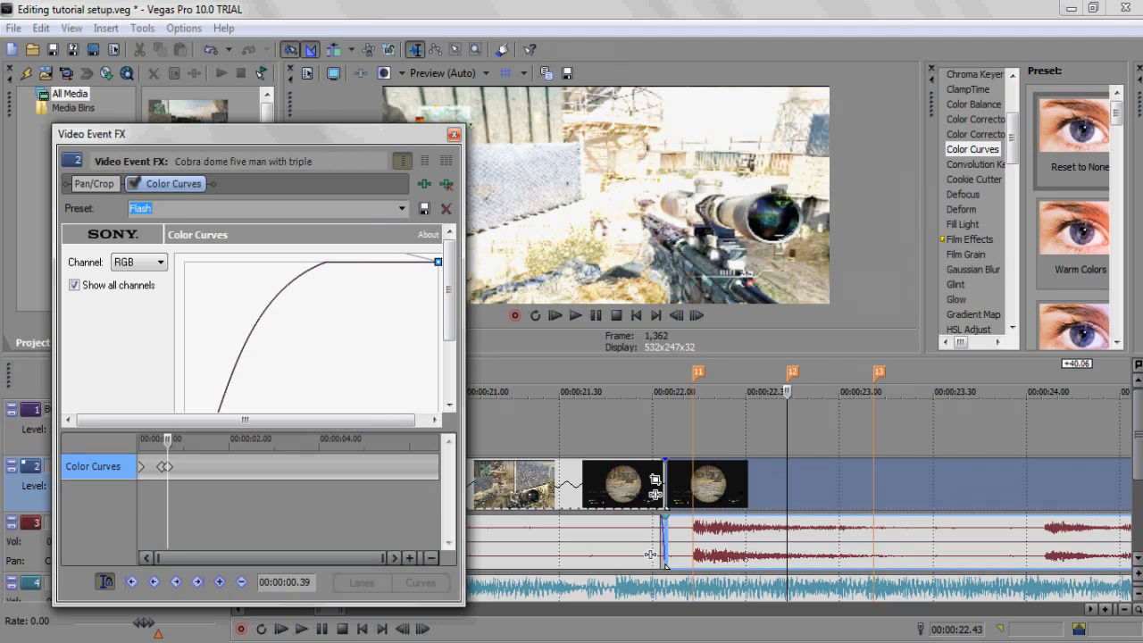
# Step: Add a Color Curves keyframe at effect time 00:00:00.57, between markers 12 and 13, with the Reset to None preset
pyautogui.moveTo(787, 392); pyautogui.dragTo(843, 392)
pyautogui.click(220, 582)
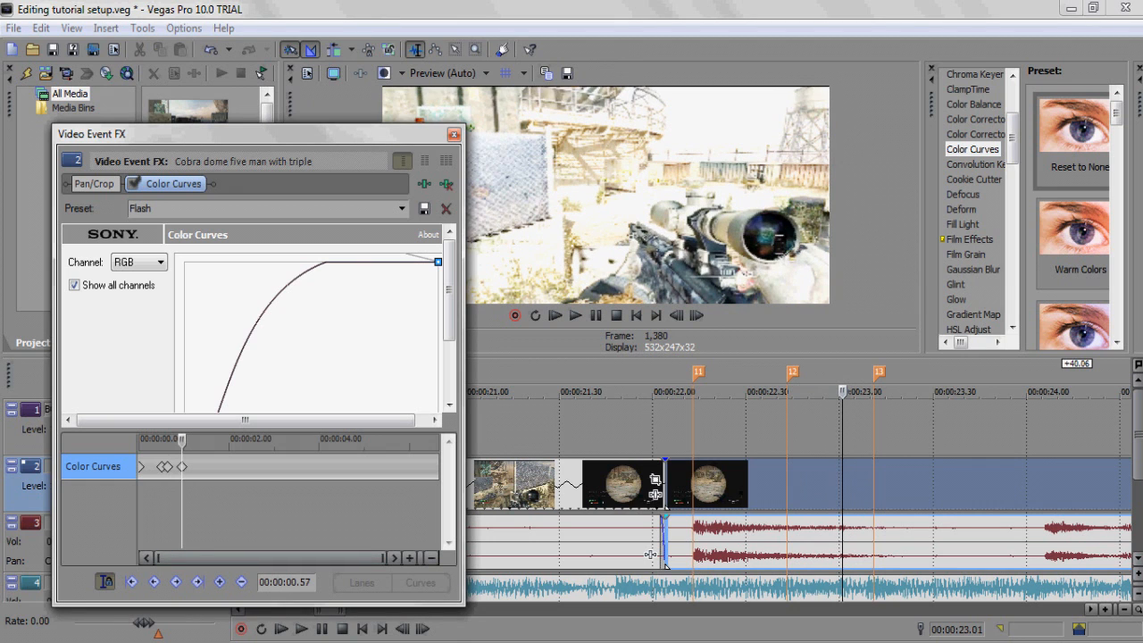
pyautogui.click(402, 208)
pyautogui.click(158, 224)
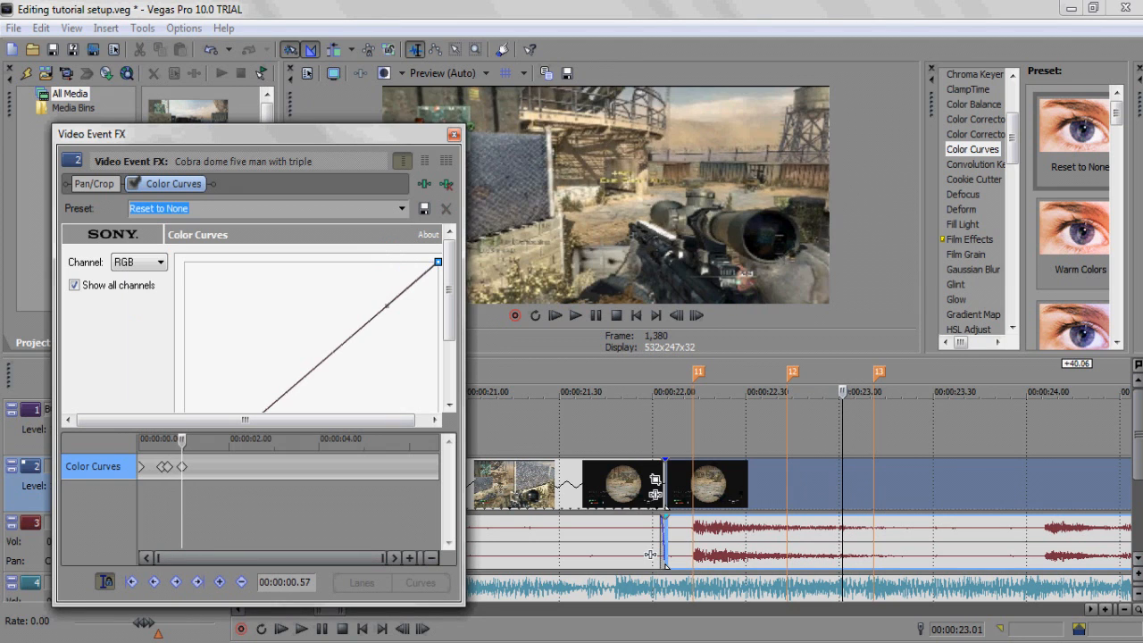
# Step: Play back the flash from just after marker 11, switch off the Color Curves effect and close its window
pyautogui.moveTo(842, 392); pyautogui.dragTo(712, 392)
pyautogui.press('space')
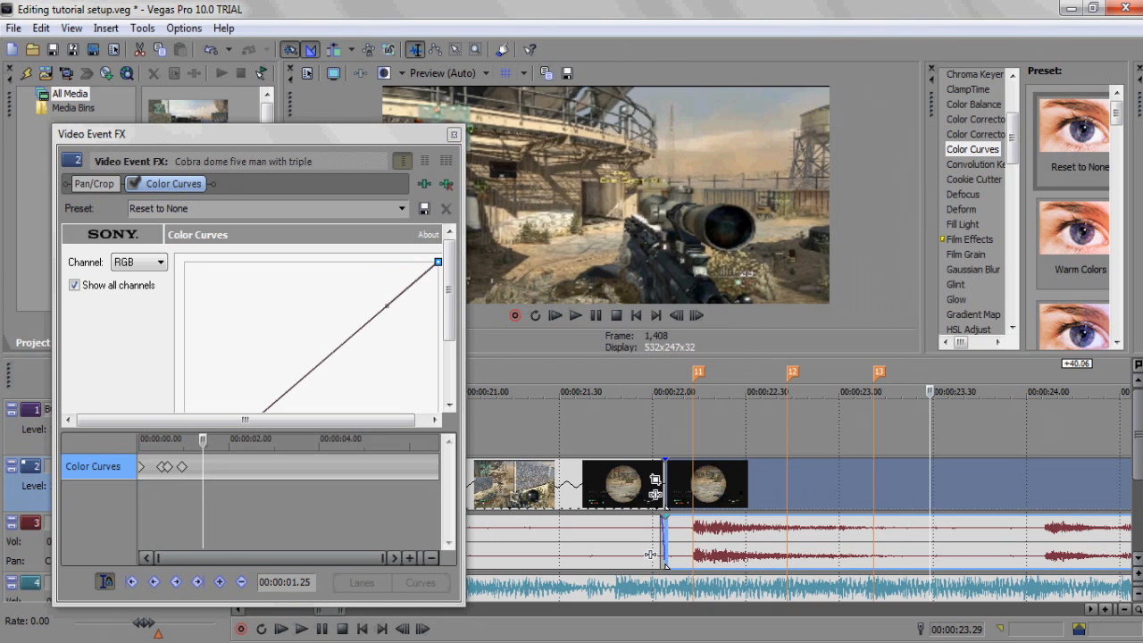
pyautogui.click(133, 183)
pyautogui.click(454, 134)
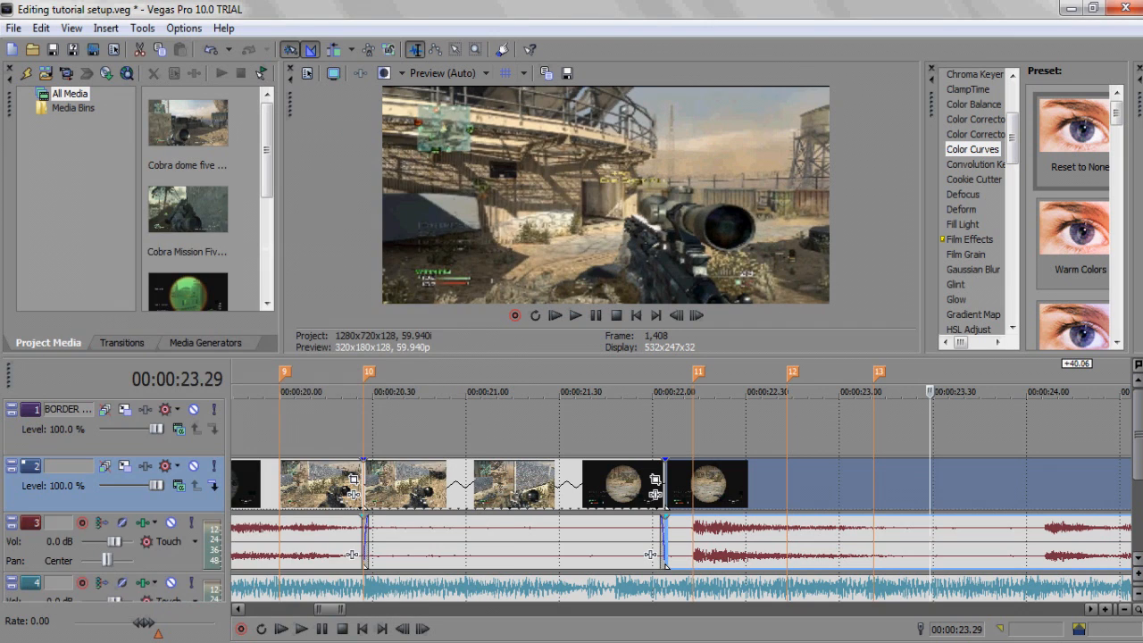
# Step: Add a Black Solid Color clip to track 1, starting just after marker 10, with its default 10-second duration
pyautogui.click(745, 483)
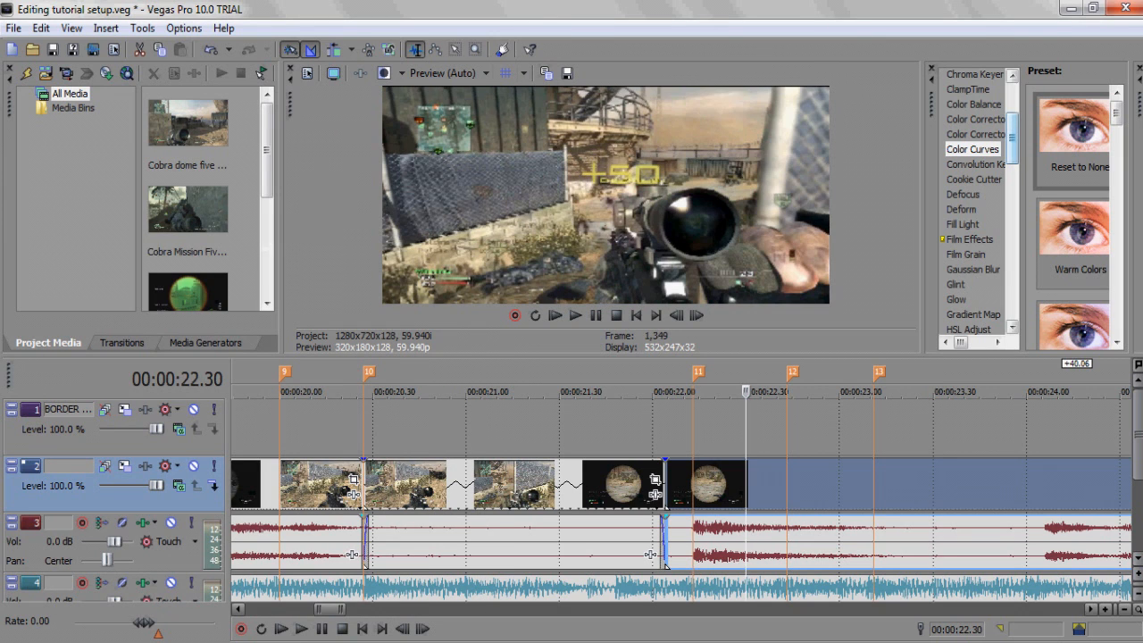
pyautogui.moveTo(1012, 138); pyautogui.dragTo(1012, 259)
pyautogui.click(206, 343)
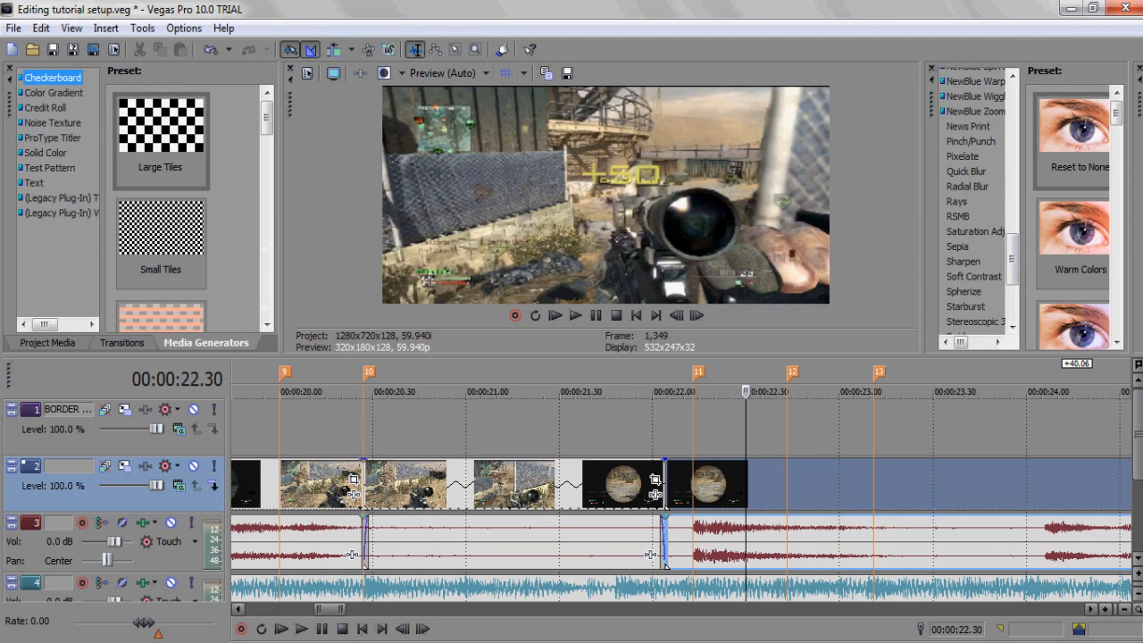
pyautogui.click(46, 153)
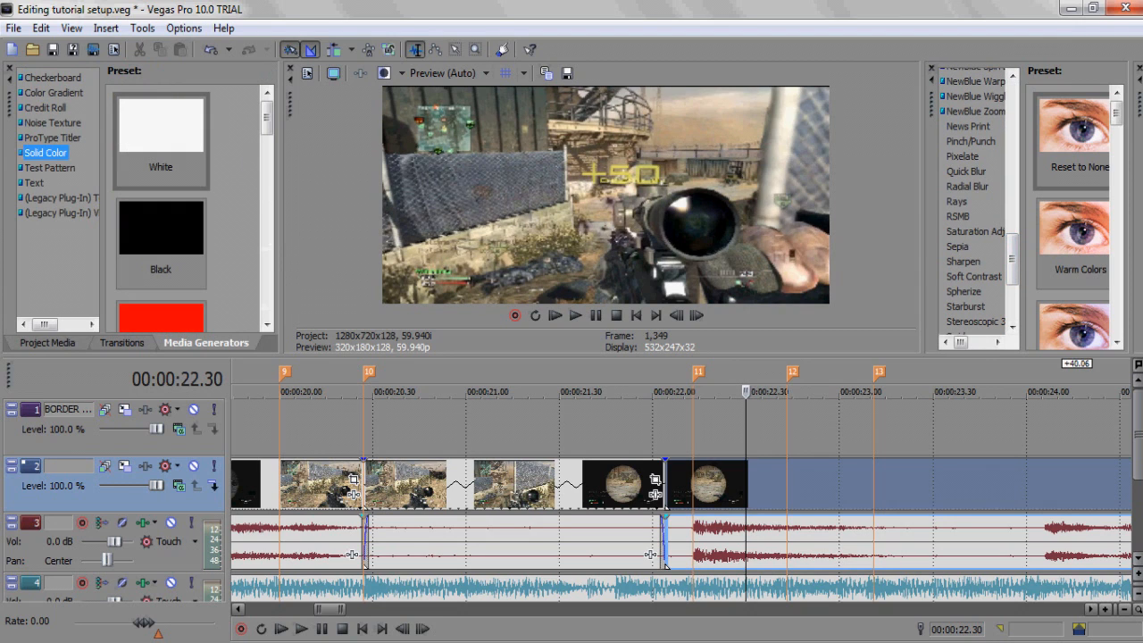
pyautogui.click(161, 234)
pyautogui.moveTo(160, 234); pyautogui.dragTo(389, 427)
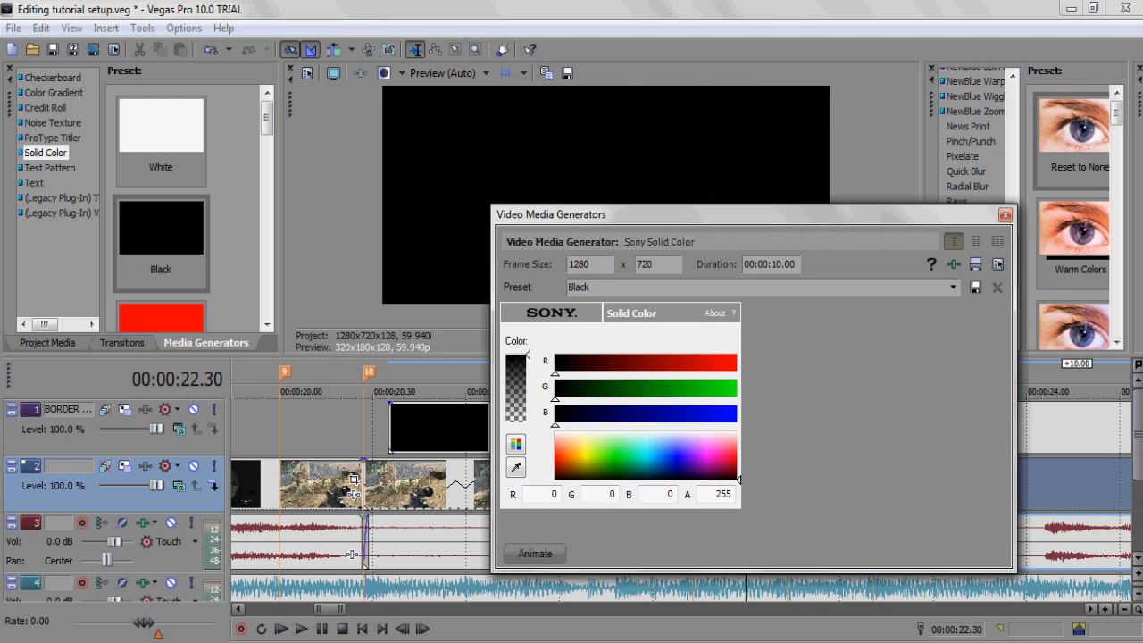
pyautogui.click(1004, 214)
# Step: Apply the Cookie Cutter effect with the Letterbox preset to the black clip on track 1
pyautogui.moveTo(1012, 259); pyautogui.dragTo(1011, 79)
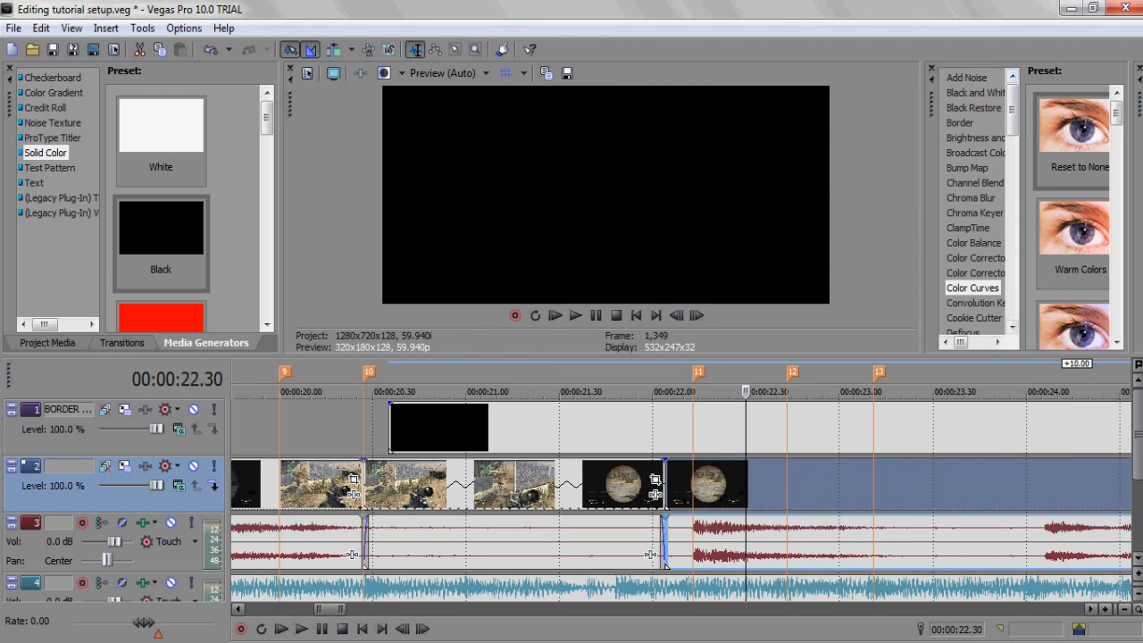
pyautogui.click(974, 318)
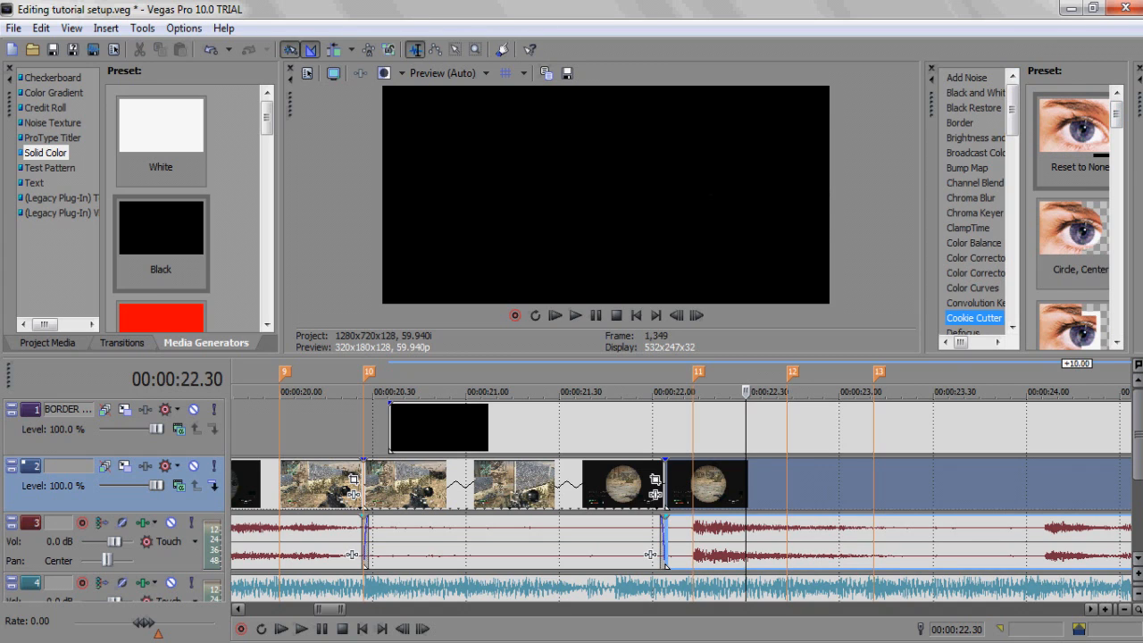
pyautogui.scroll(-10, 1076, 219)
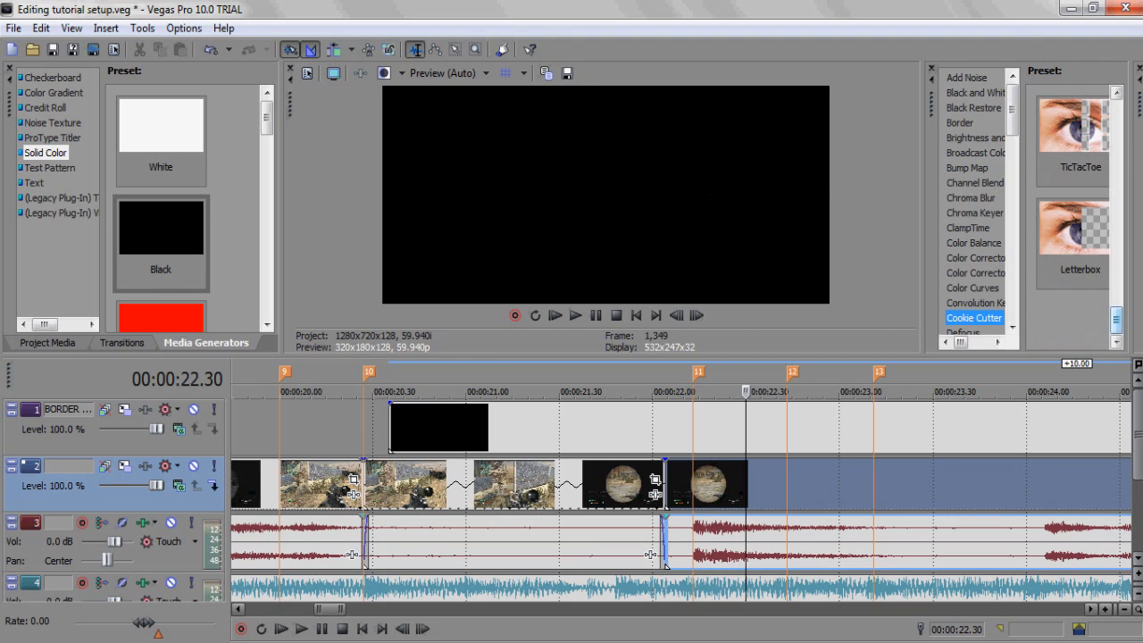
pyautogui.click(1074, 234)
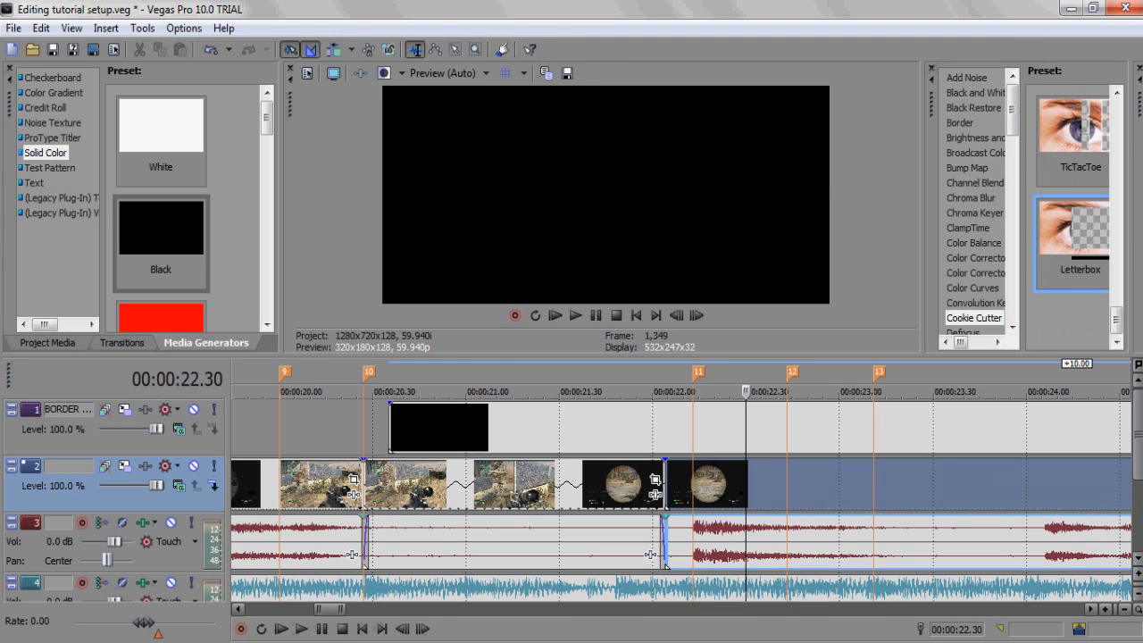
pyautogui.moveTo(1075, 234); pyautogui.dragTo(768, 429)
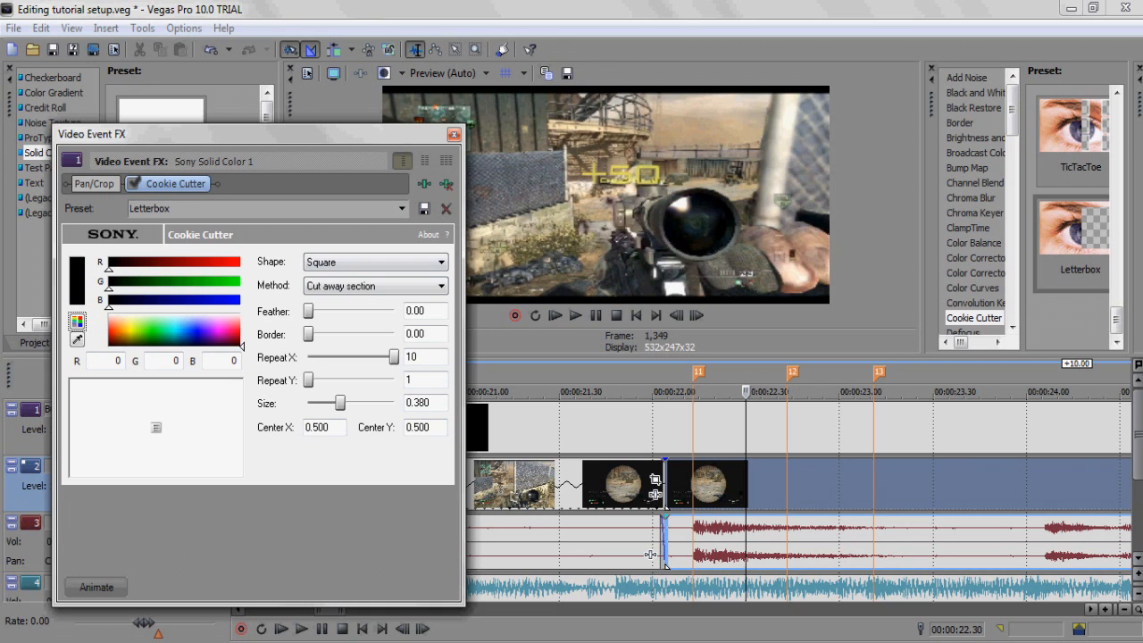
# Step: Play back the letterboxed footage from the piece before marker 11 and close the effect window
pyautogui.click(616, 487)
pyautogui.click(322, 628)
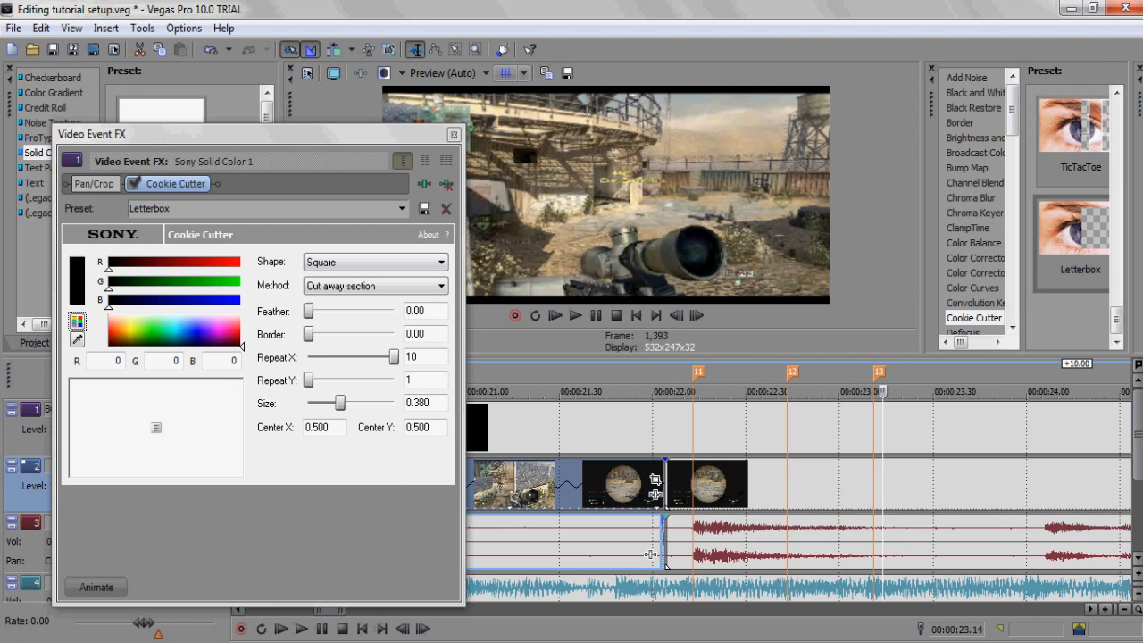
pyautogui.click(454, 134)
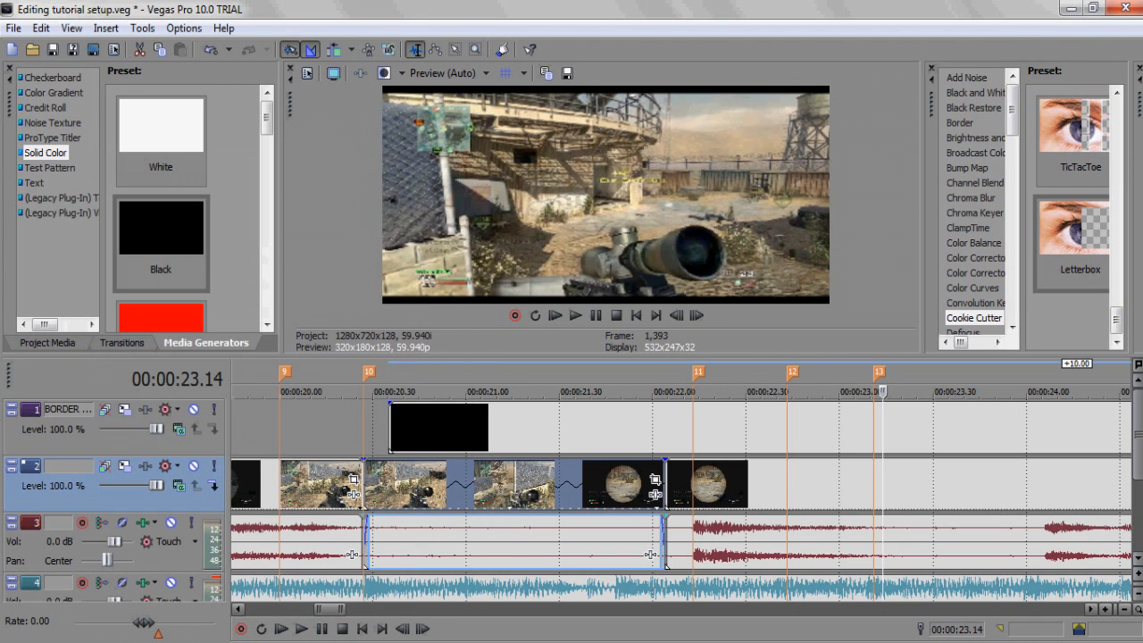
# Step: Apply the Black and White effect with the 100% Black and White preset to the last clip on track 2, near 00:01:42
pyautogui.scroll(-7, 681, 500)
pyautogui.click(827, 487)
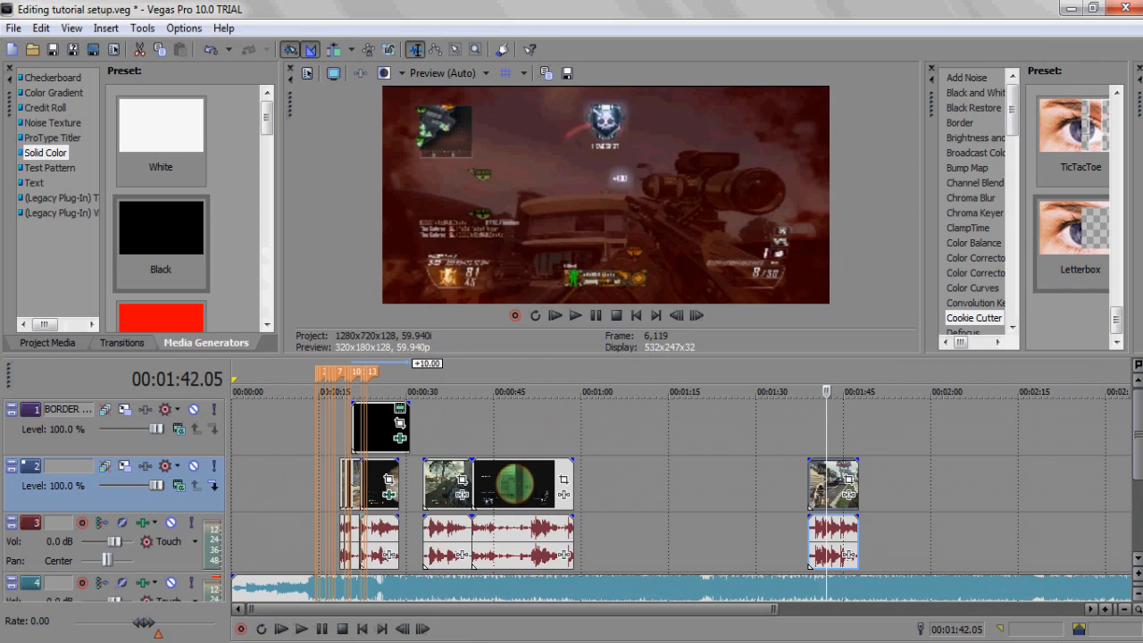
pyautogui.scroll(-4, 975, 206)
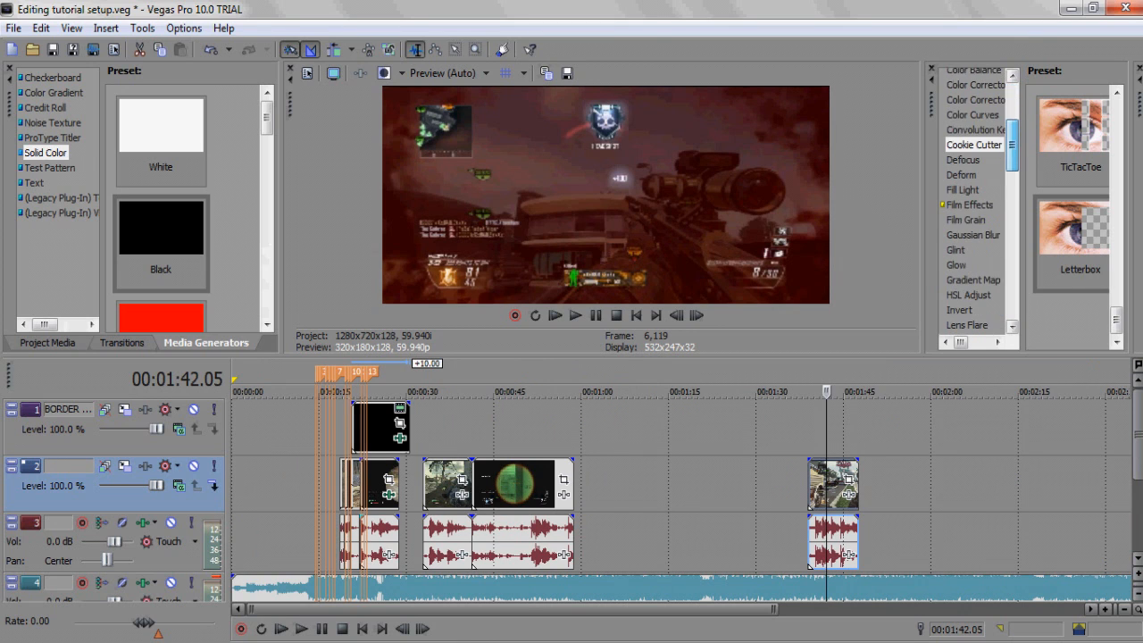
pyautogui.scroll(4, 975, 205)
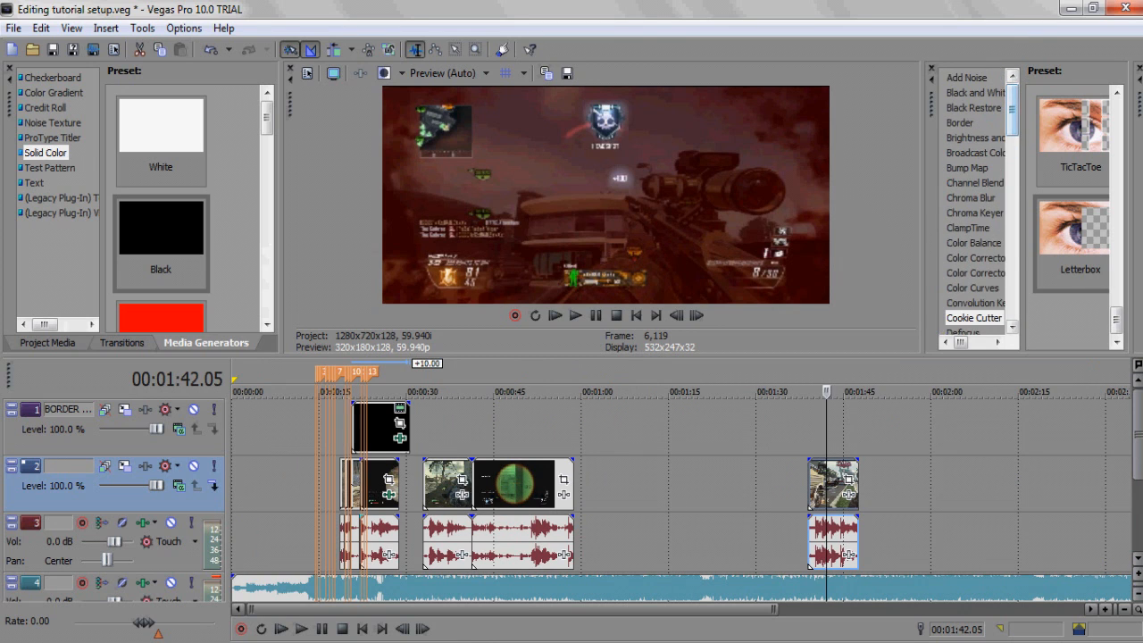
pyautogui.click(976, 93)
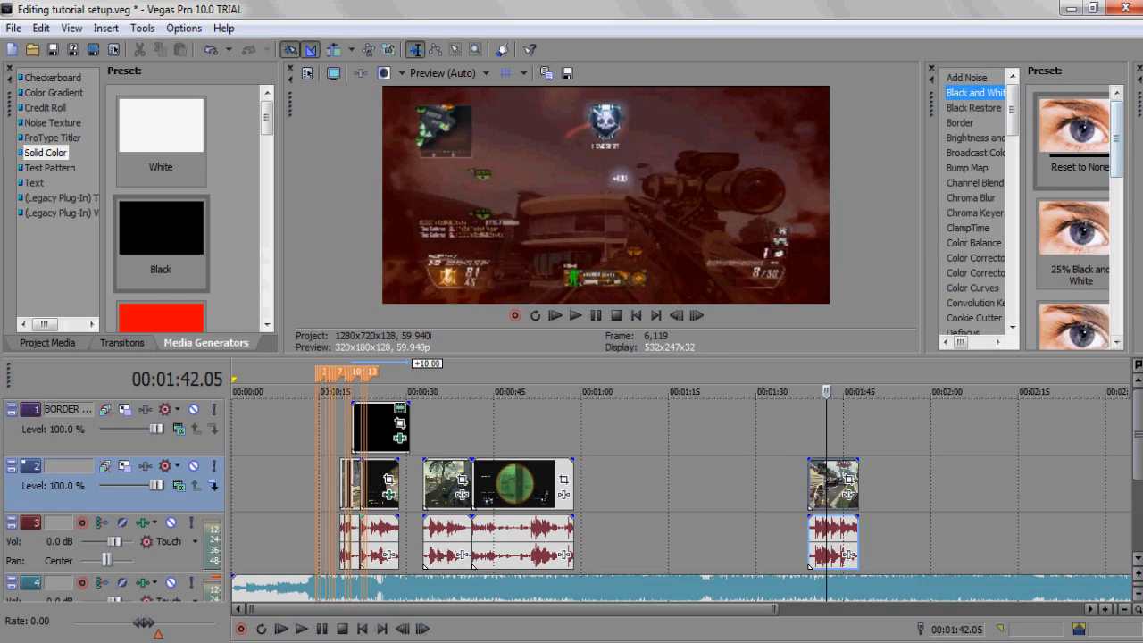
pyautogui.moveTo(1117, 138); pyautogui.dragTo(1116, 296)
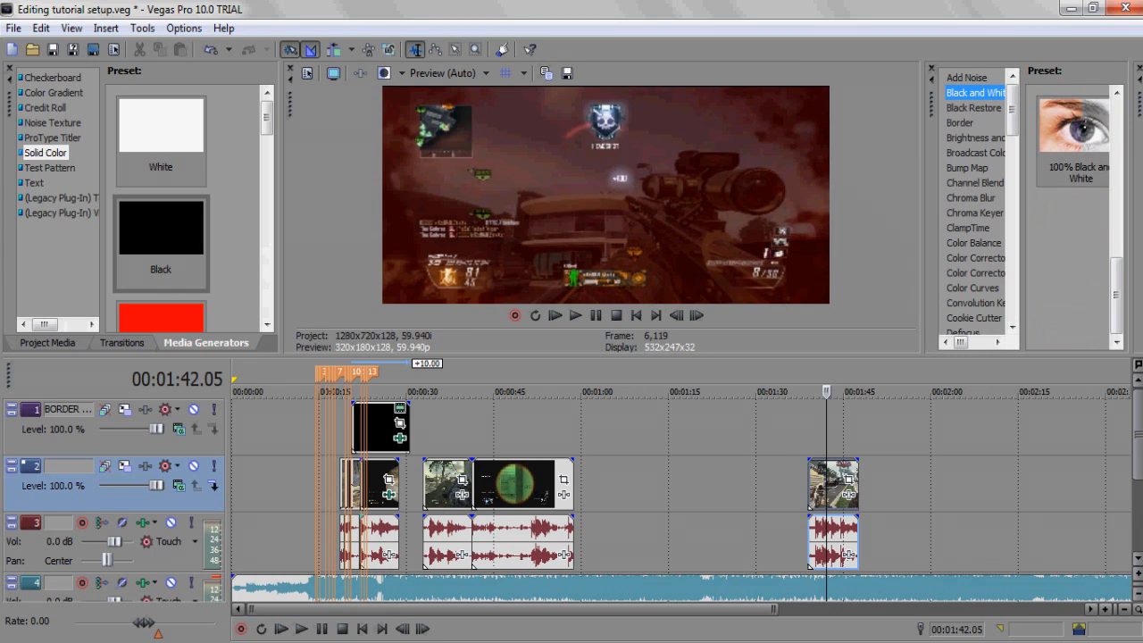
pyautogui.click(1073, 134)
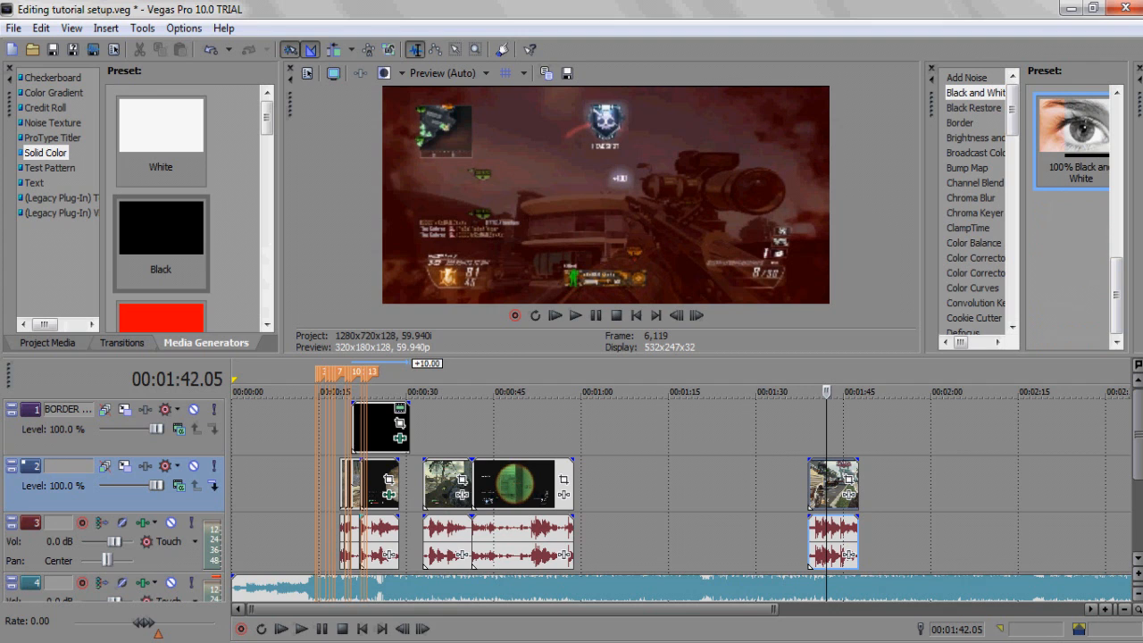
pyautogui.moveTo(1073, 134); pyautogui.dragTo(830, 484)
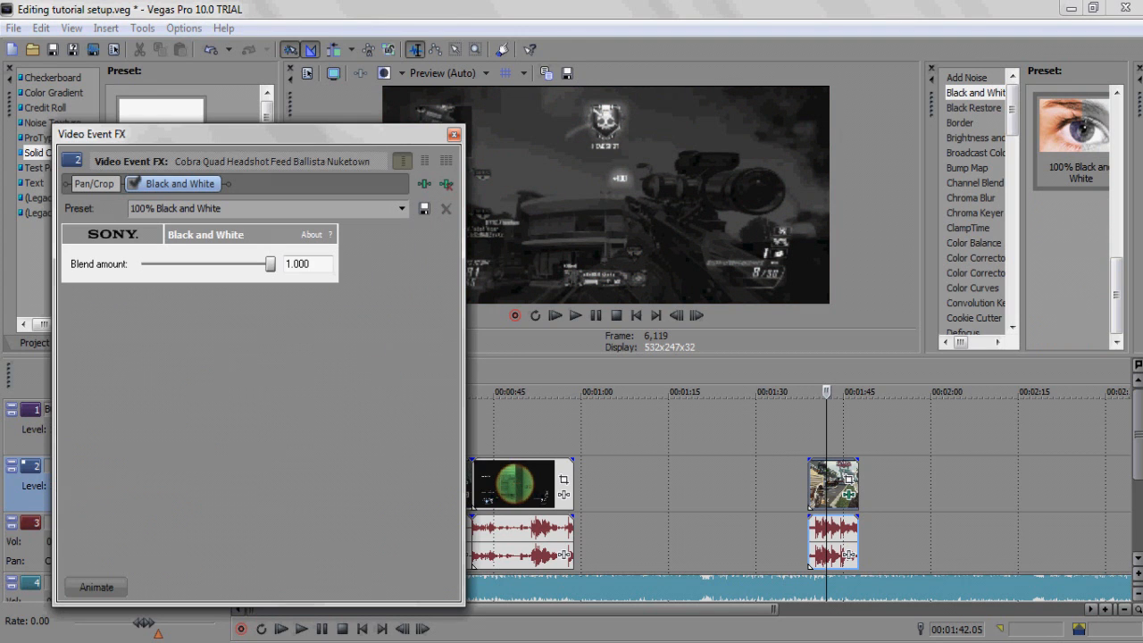
# Step: Preview the last clip at 00:01:44.40, switch off its Black and White effect and close the effect window
pyautogui.click(841, 487)
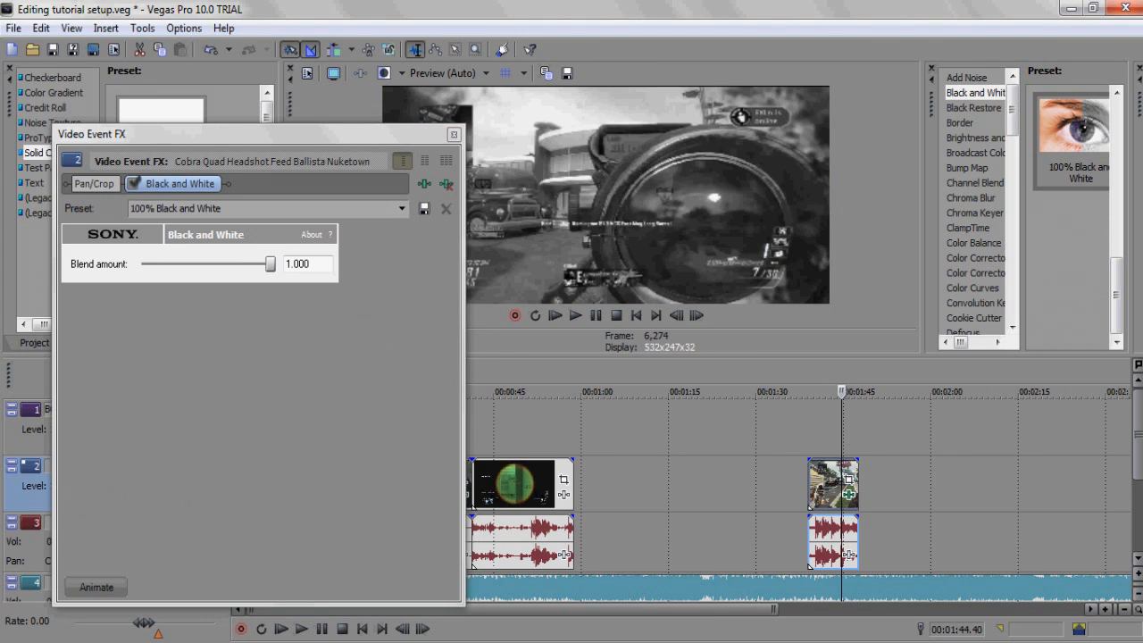
pyautogui.click(132, 183)
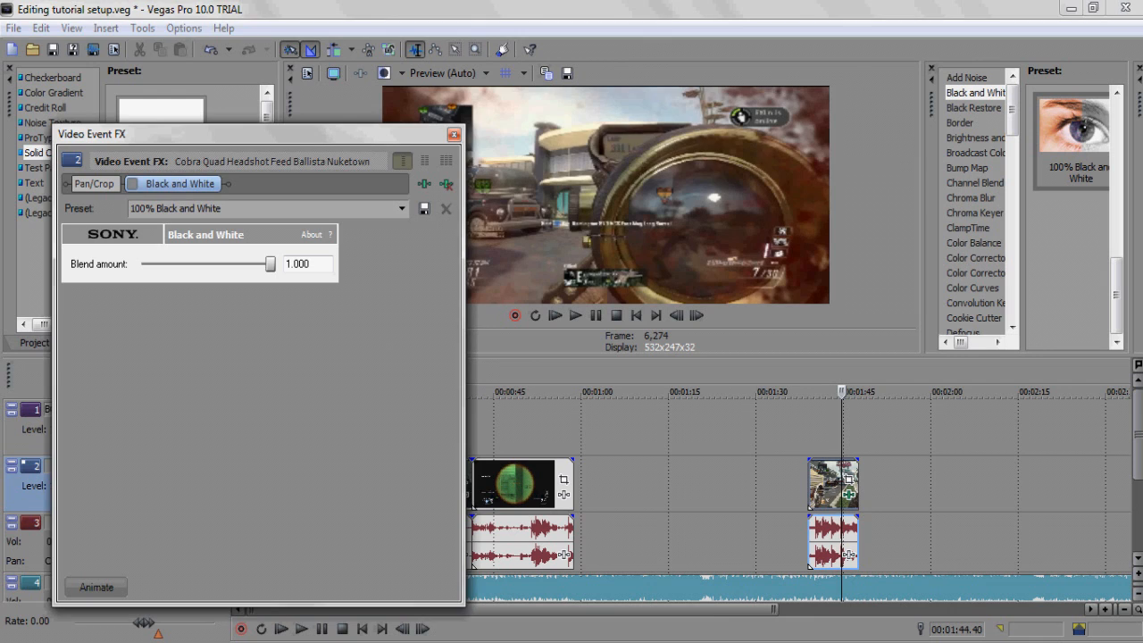
pyautogui.click(454, 134)
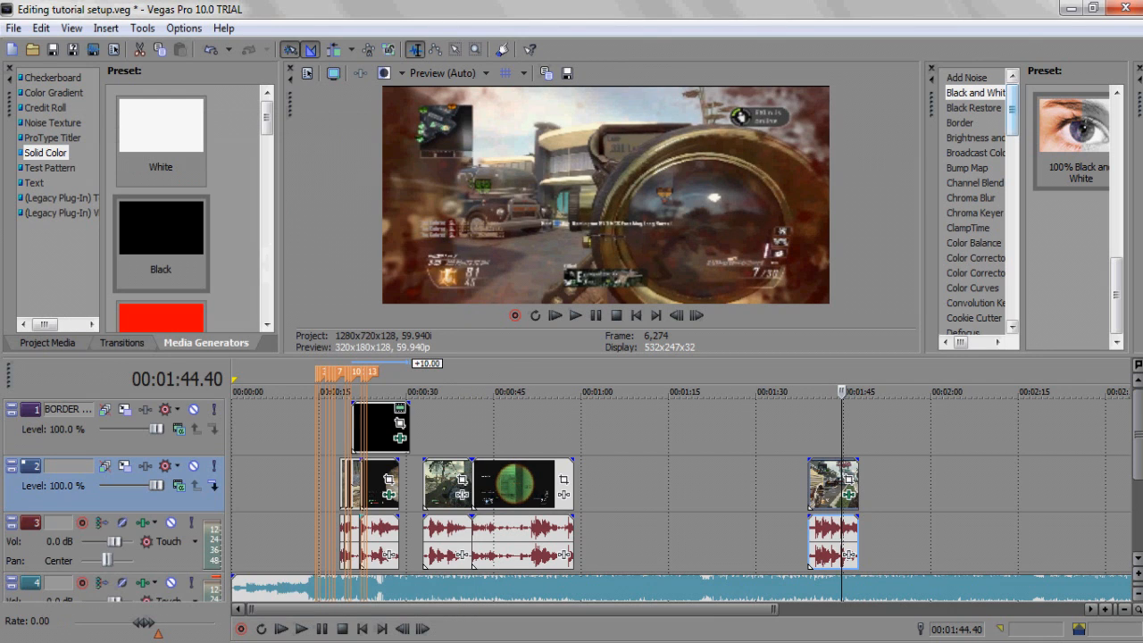
# Step: Browse the video effects list, looking at the presets for Brightness and Contrast, RSMB and Twixtor
pyautogui.click(975, 139)
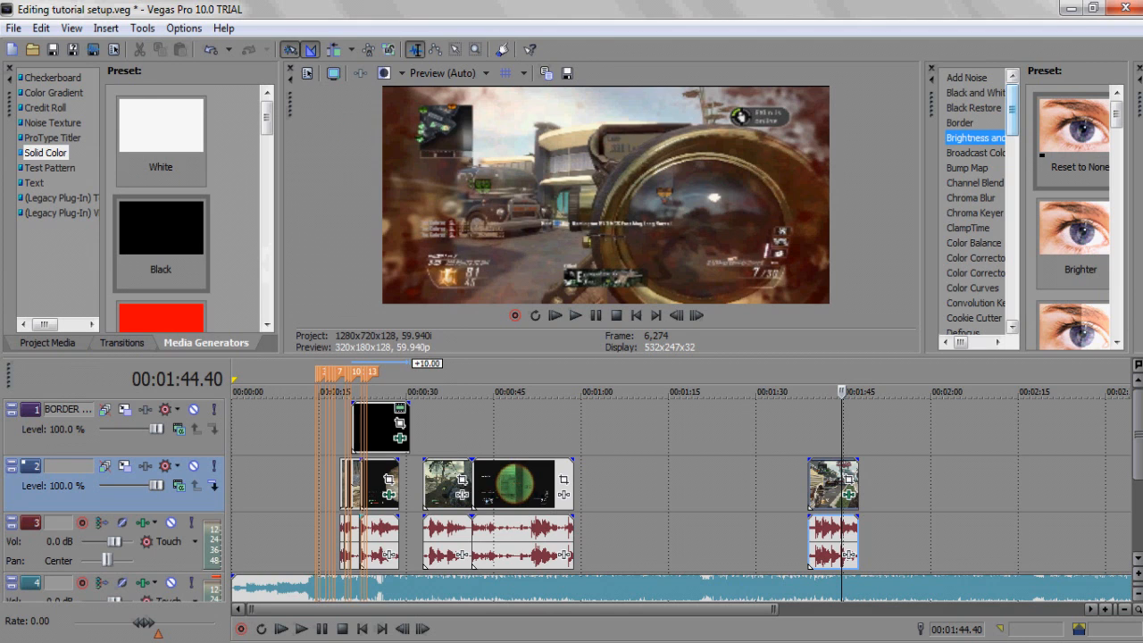
pyautogui.scroll(-5, 975, 205)
pyautogui.scroll(-4, 975, 205)
pyautogui.scroll(-1, 975, 206)
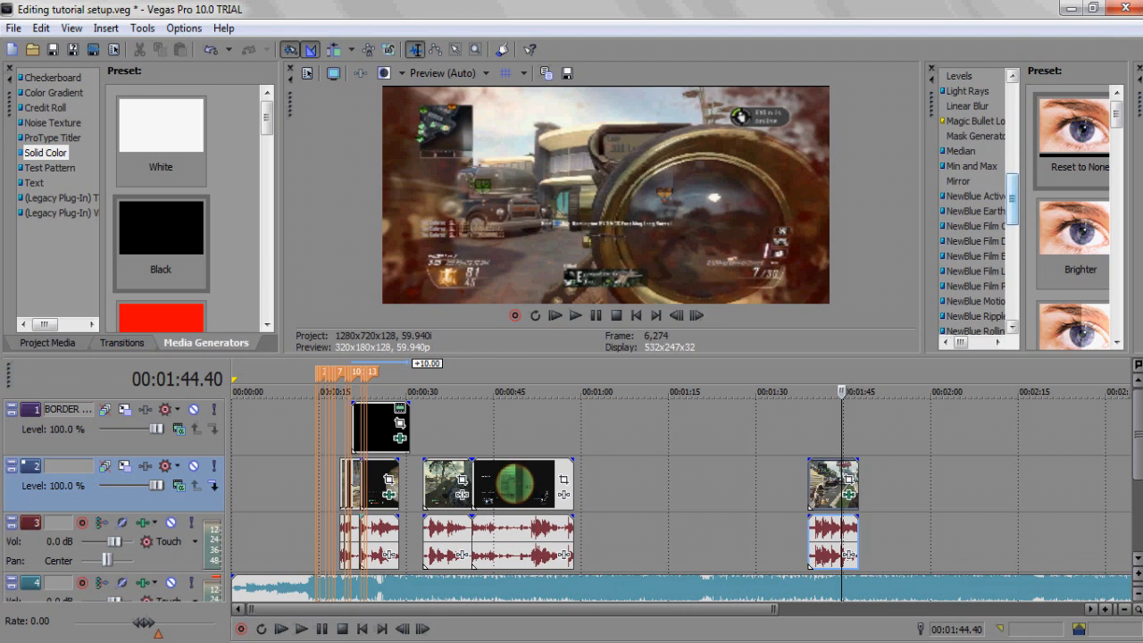
pyautogui.scroll(-6, 976, 206)
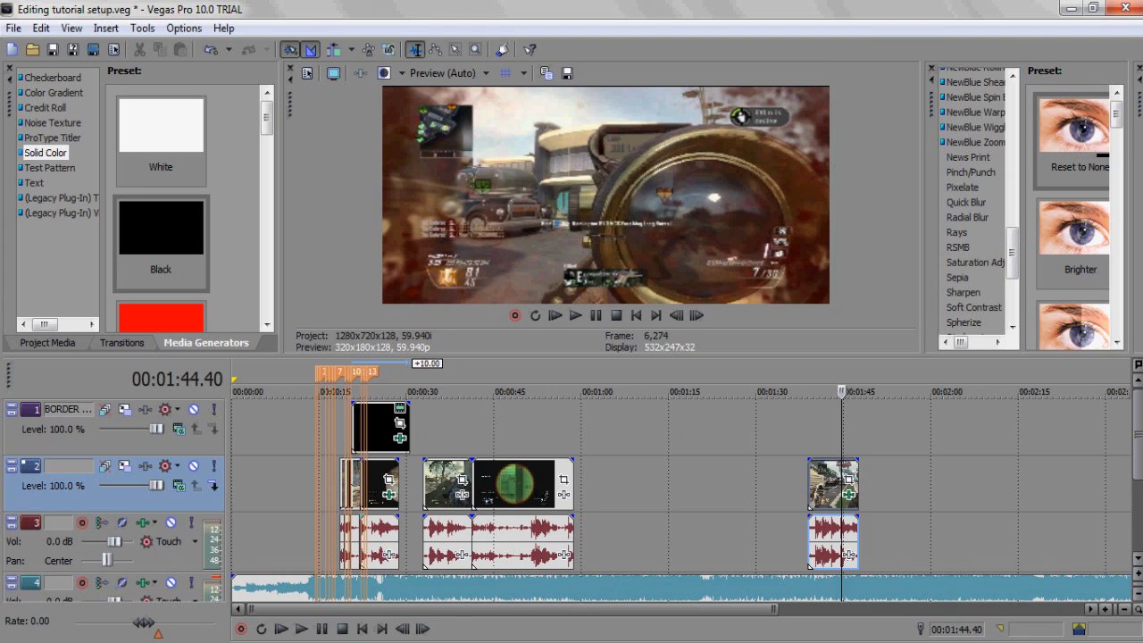
pyautogui.click(957, 248)
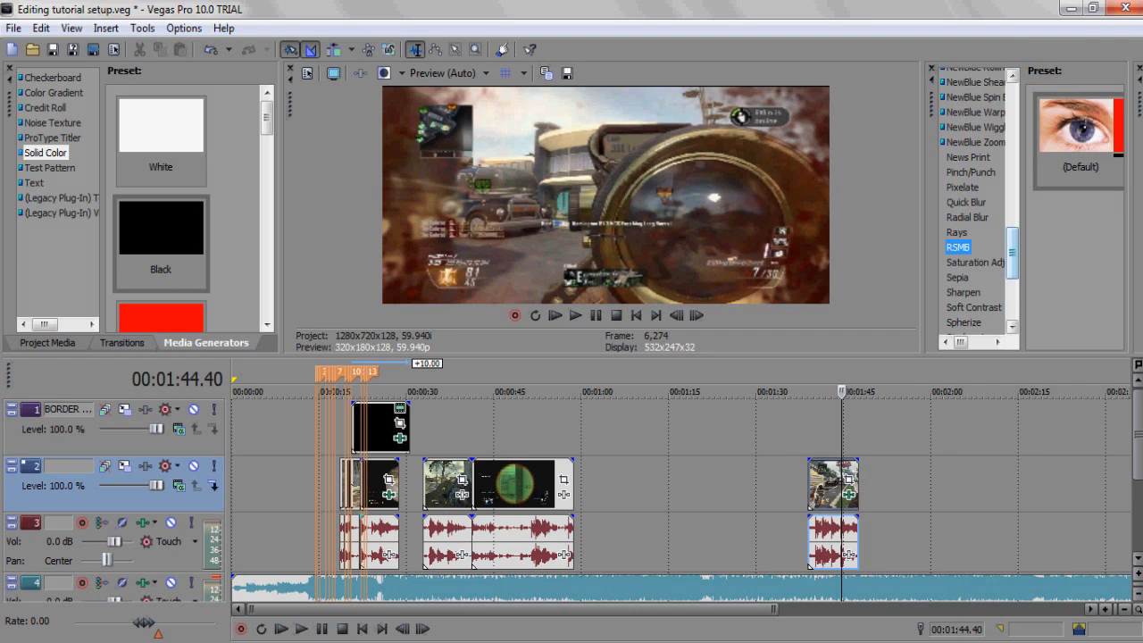
pyautogui.scroll(-3, 974, 201)
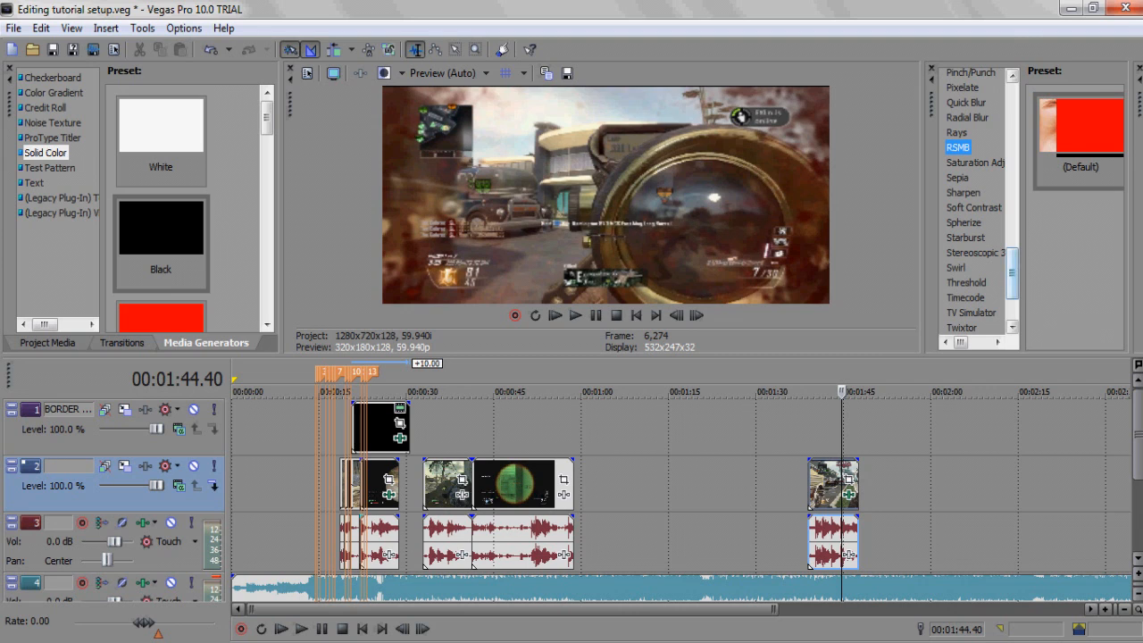
pyautogui.scroll(-1, 973, 201)
pyautogui.moveTo(1012, 275); pyautogui.dragTo(1012, 291)
pyautogui.click(962, 241)
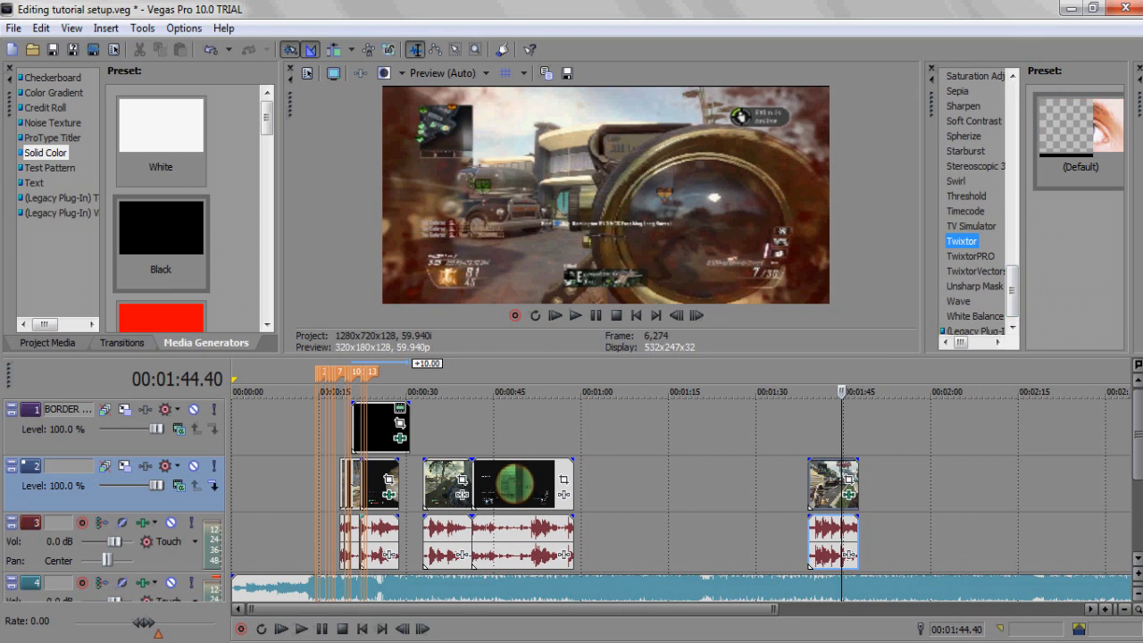
# Step: Play the last gameplay clip from 00:01:42.13 and split its video and audio at 00:01:44.47
pyautogui.click(828, 487)
pyautogui.scroll(1, 828, 486)
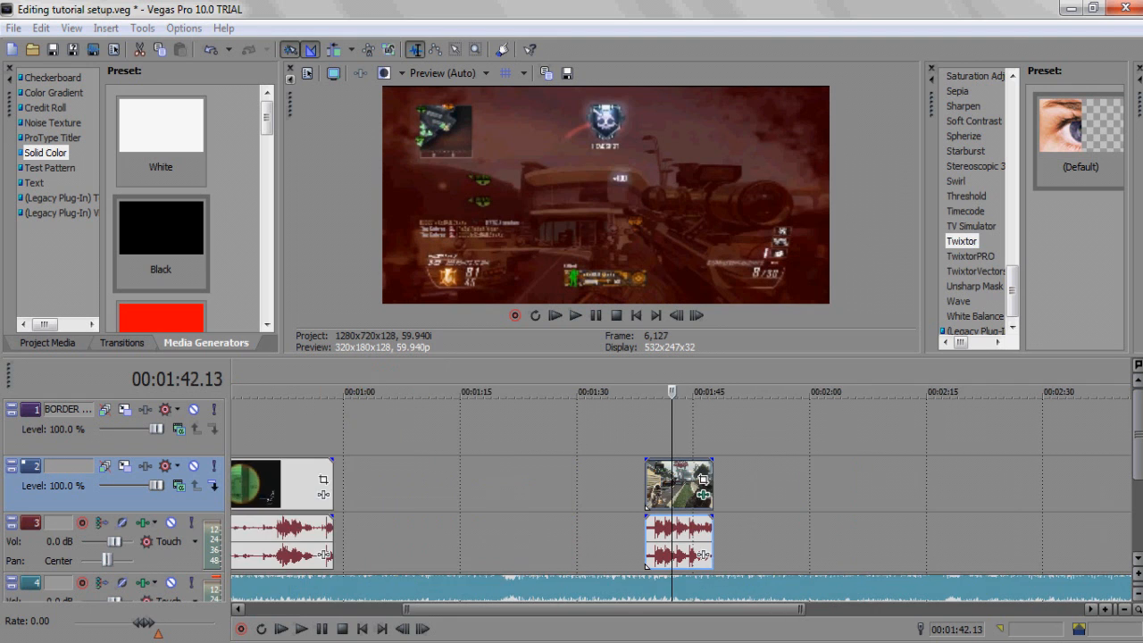
pyautogui.scroll(3, 647, 565)
pyautogui.press('space')
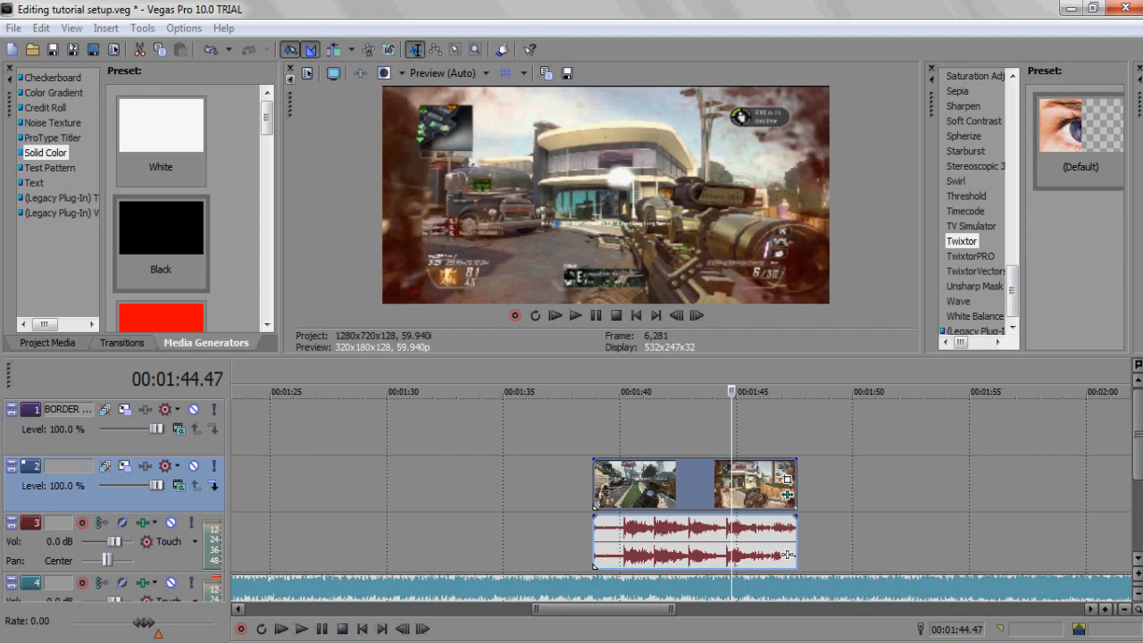
pyautogui.press('s')
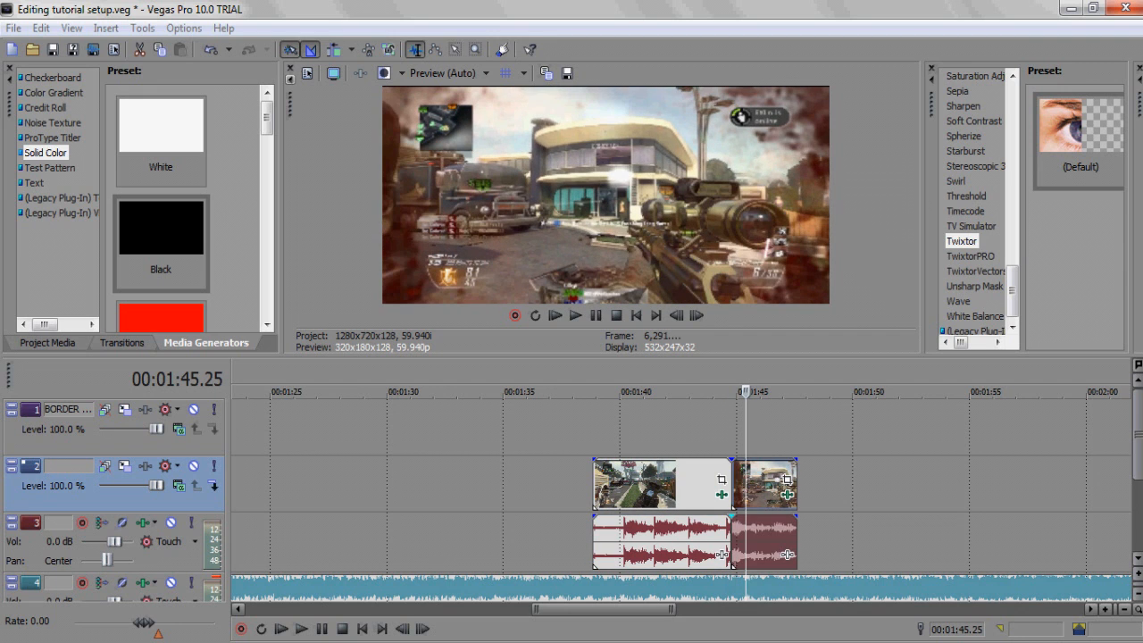
# Step: Split the last gameplay clip again at 00:01:45.25 and delete everything after that cut
pyautogui.click(768, 482)
pyautogui.rightClick(773, 483)
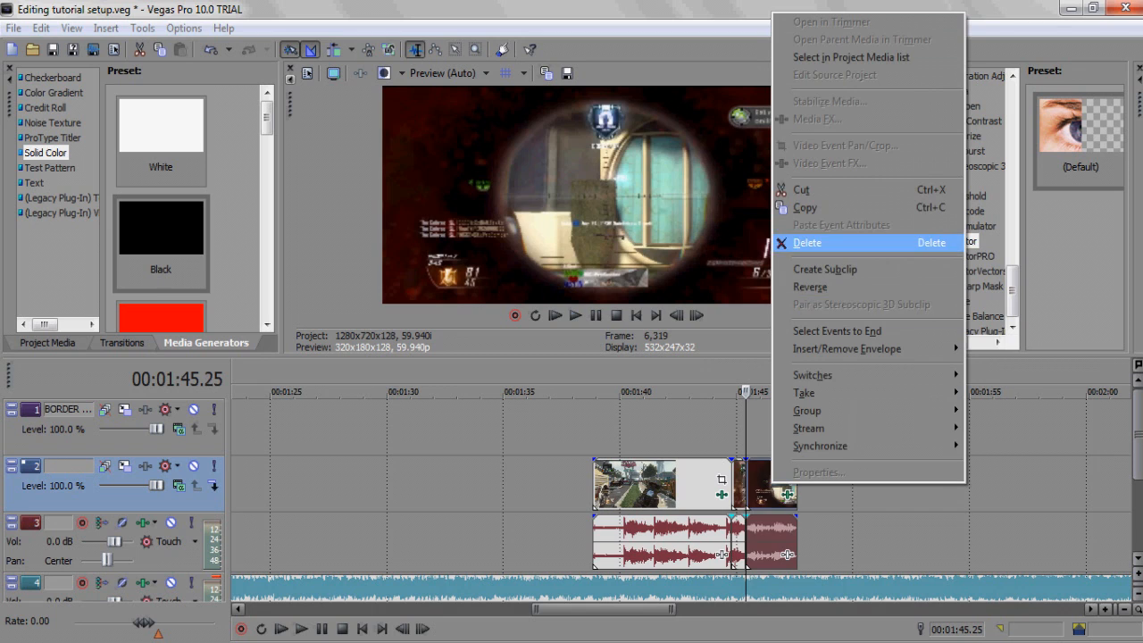
pyautogui.click(807, 242)
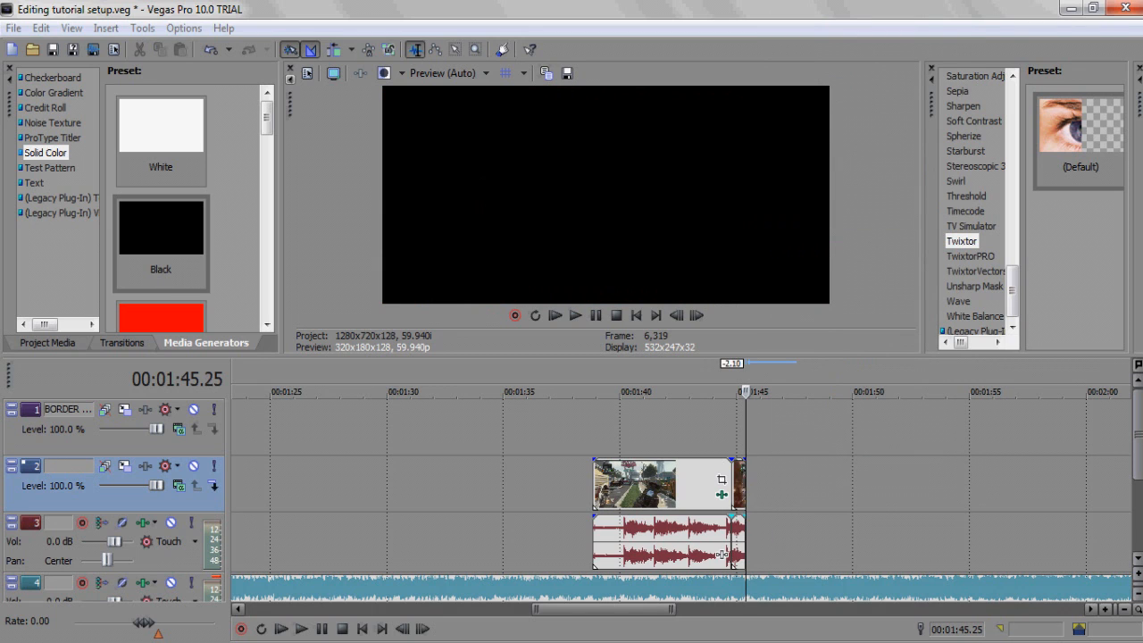
# Step: Time-stretch the short piece after 00:01:44.47 to a length of 00:00:02.32 and lock its audio pitch to the stretch
pyautogui.moveTo(733, 555); pyautogui.dragTo(781, 555)
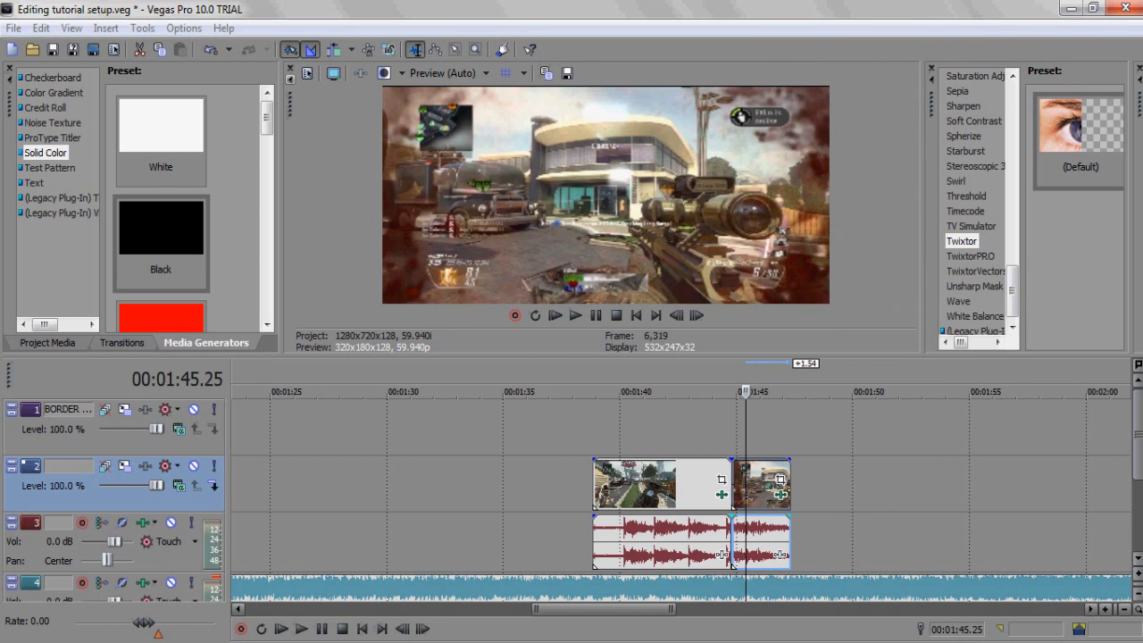
pyautogui.rightClick(781, 555)
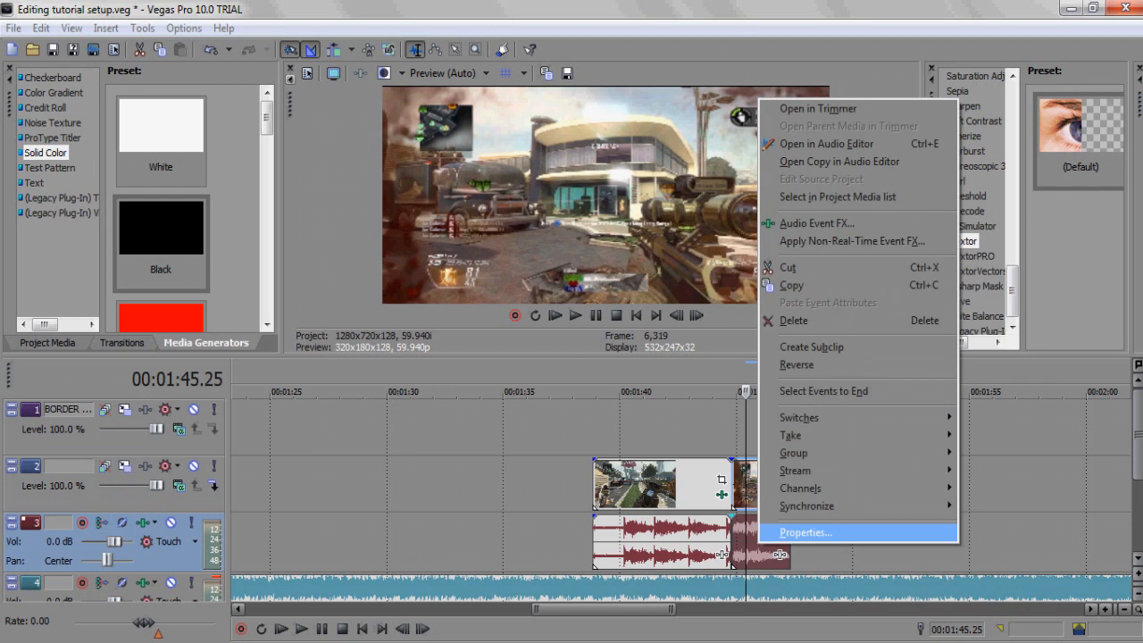
pyautogui.click(805, 534)
pyautogui.click(541, 381)
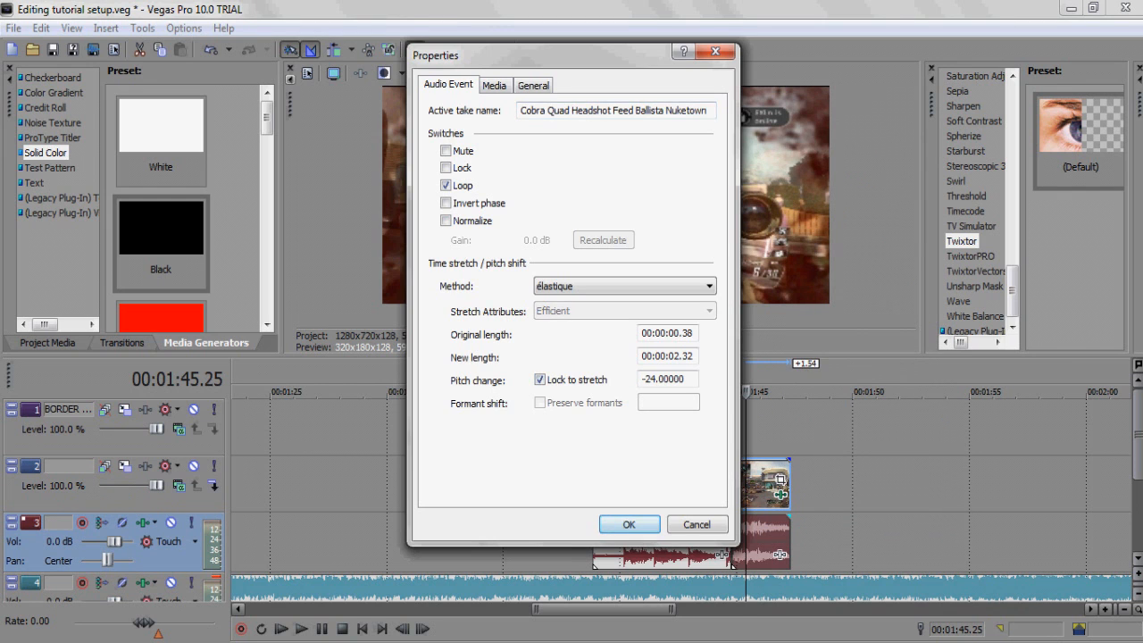
pyautogui.press('Return')
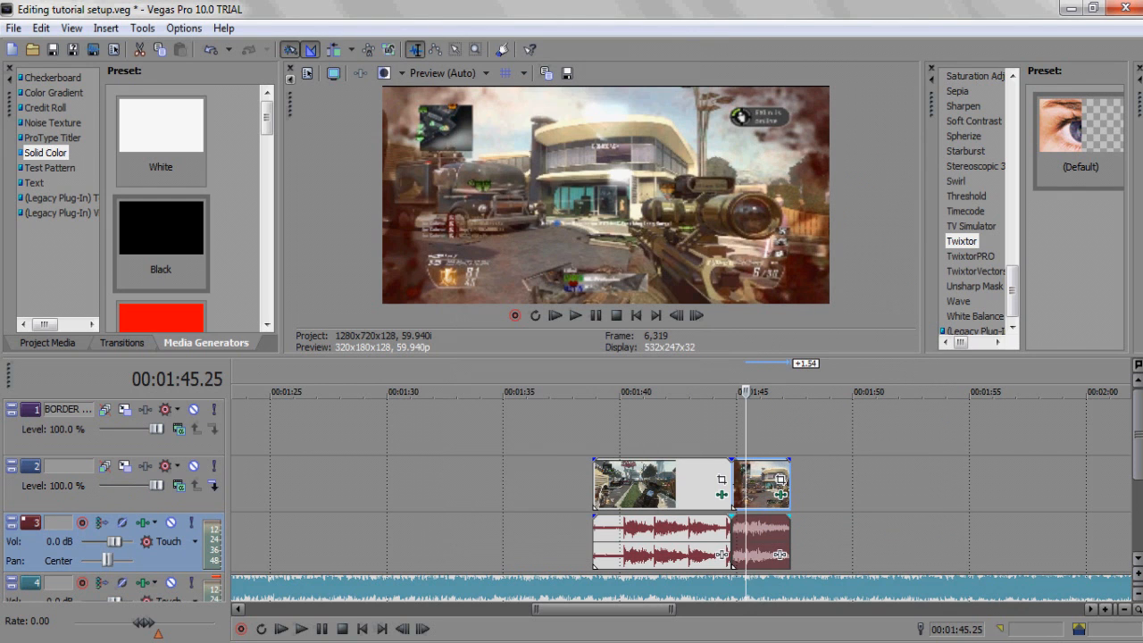
# Step: Return to the start of the stretched piece at 00:01:44.47 and turn off Lock to stretch for its audio pitch
pyautogui.click(734, 485)
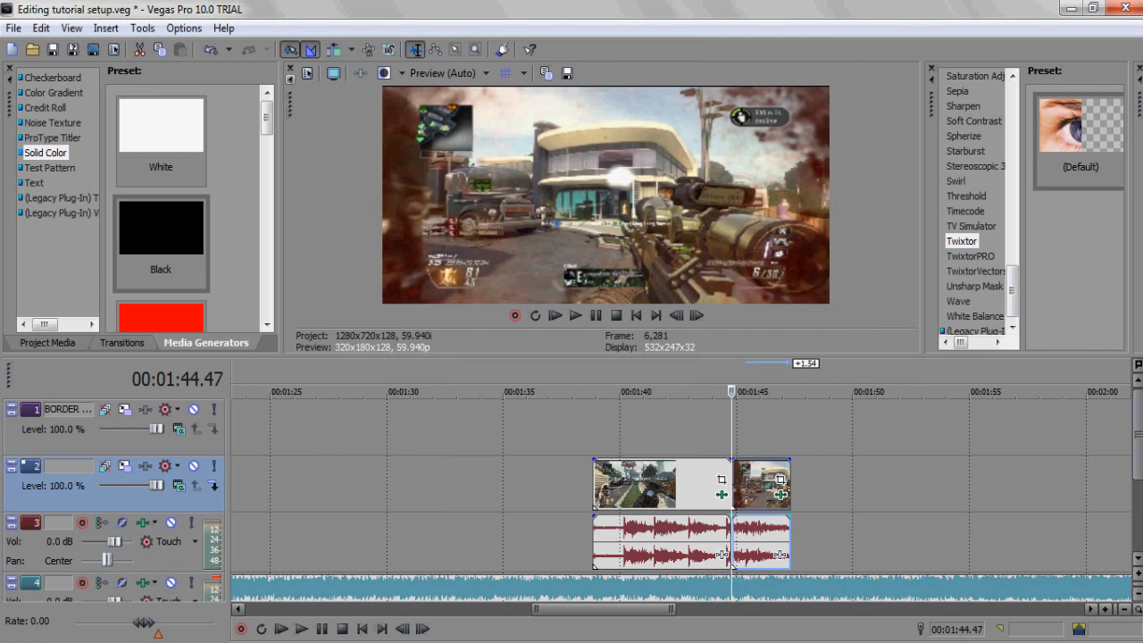
pyautogui.rightClick(750, 545)
pyautogui.click(798, 534)
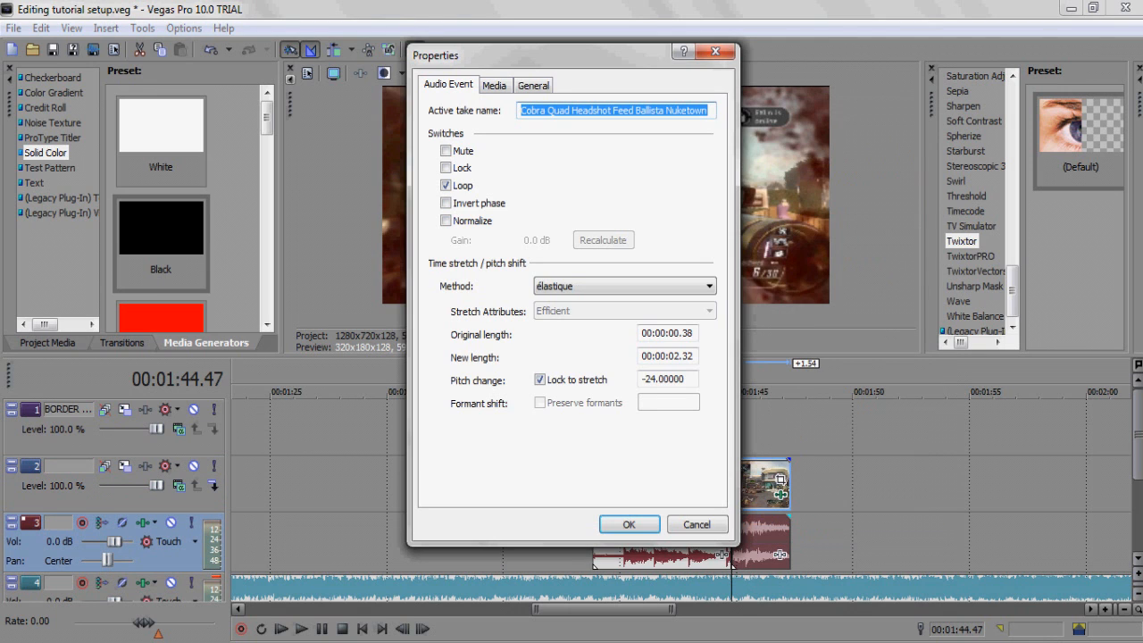
pyautogui.click(540, 380)
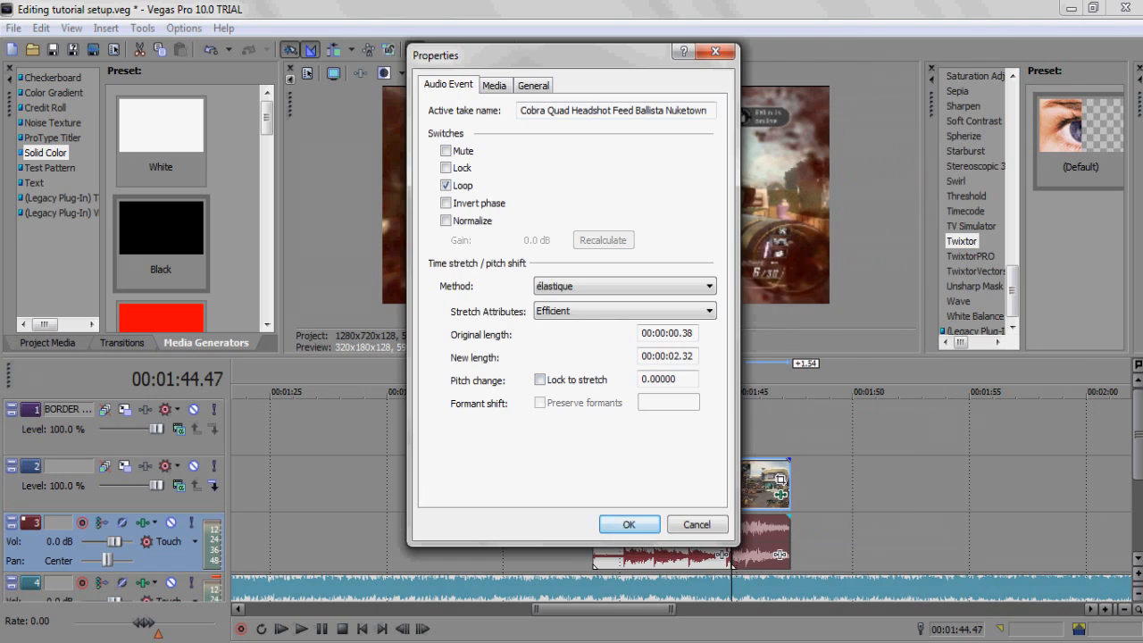
pyautogui.click(629, 524)
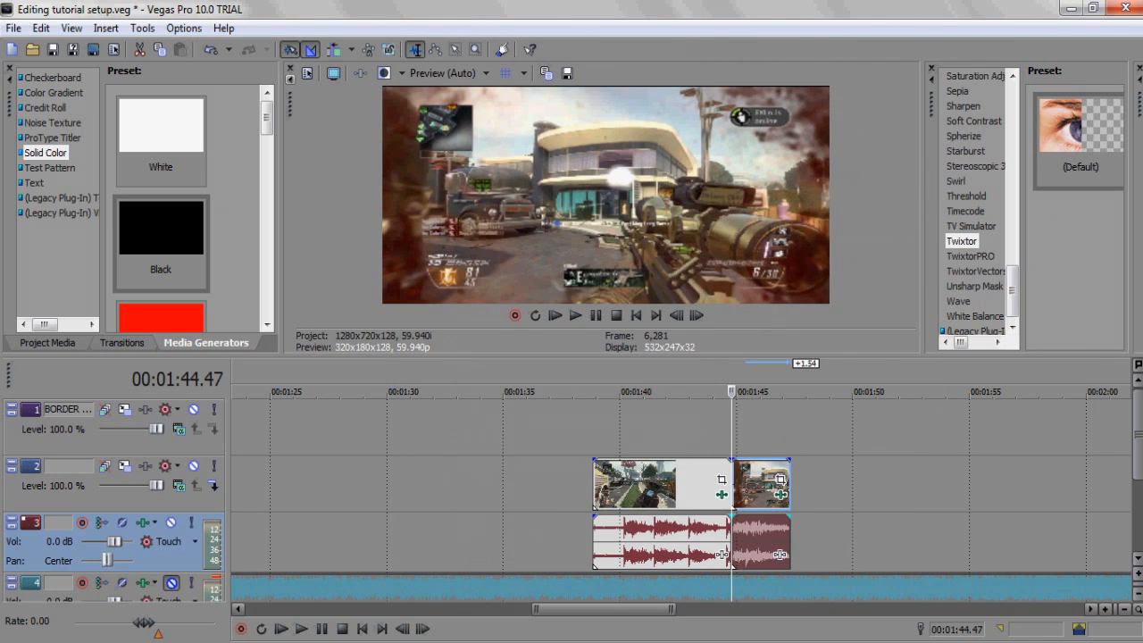